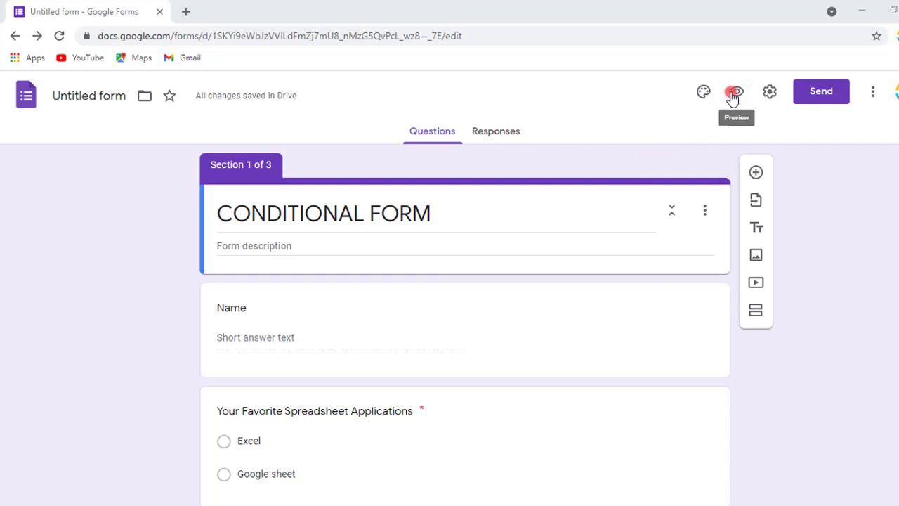
Step: Preview the form, enter a respondent name, continue with Excel as the favorite application, and choose 365 as the Office version
click(733, 94)
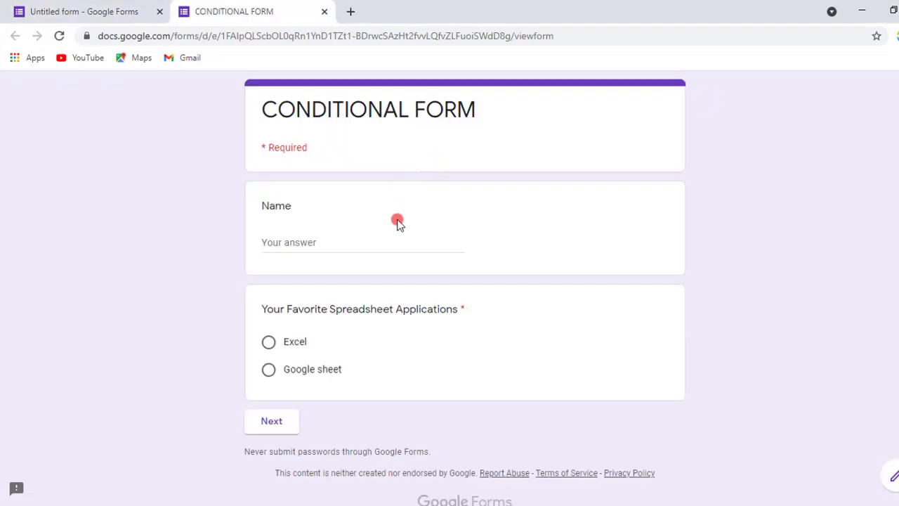
click(287, 245)
text(Mohiuddin)
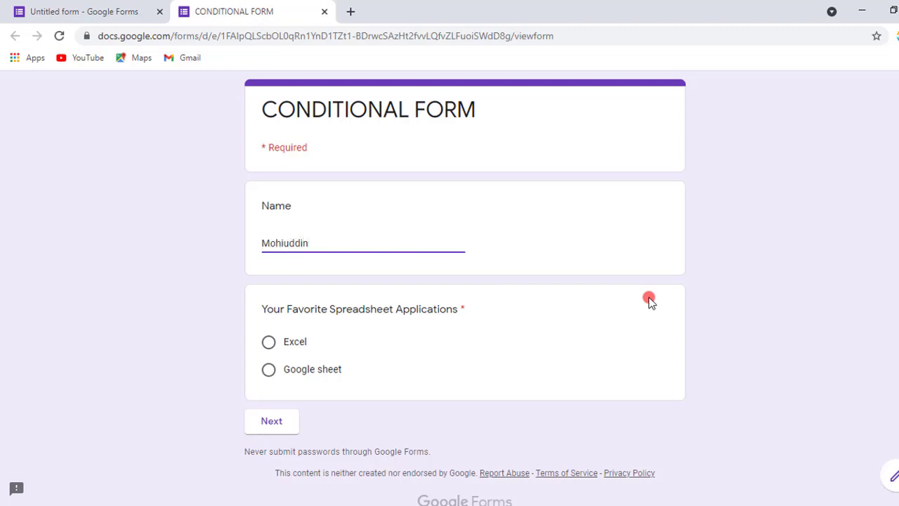
click(270, 343)
click(273, 422)
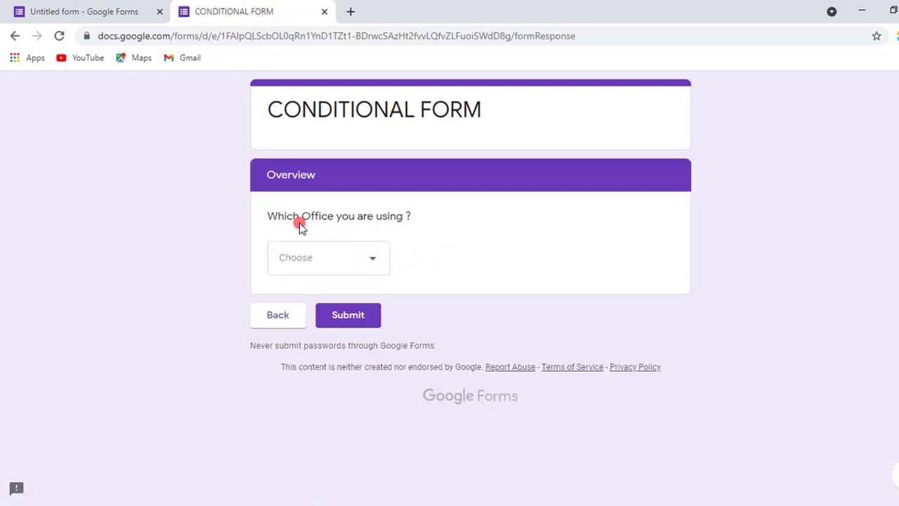
click(374, 261)
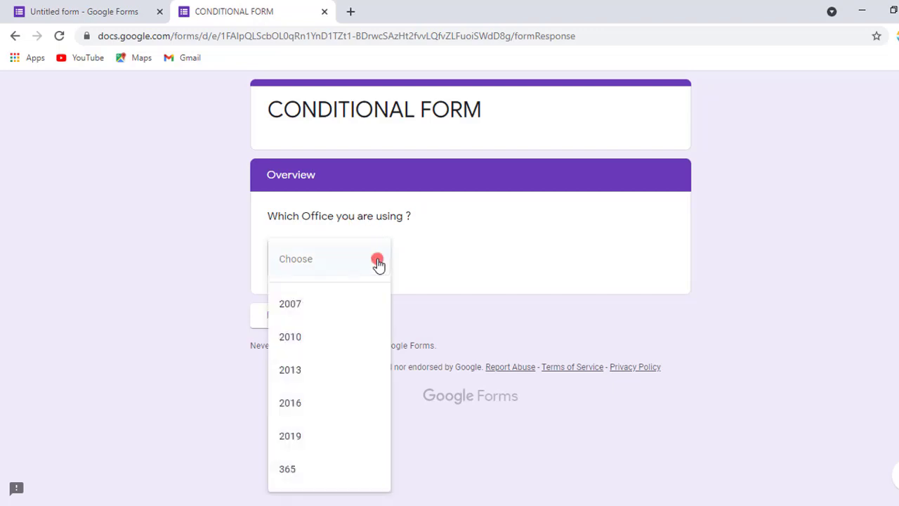
click(291, 466)
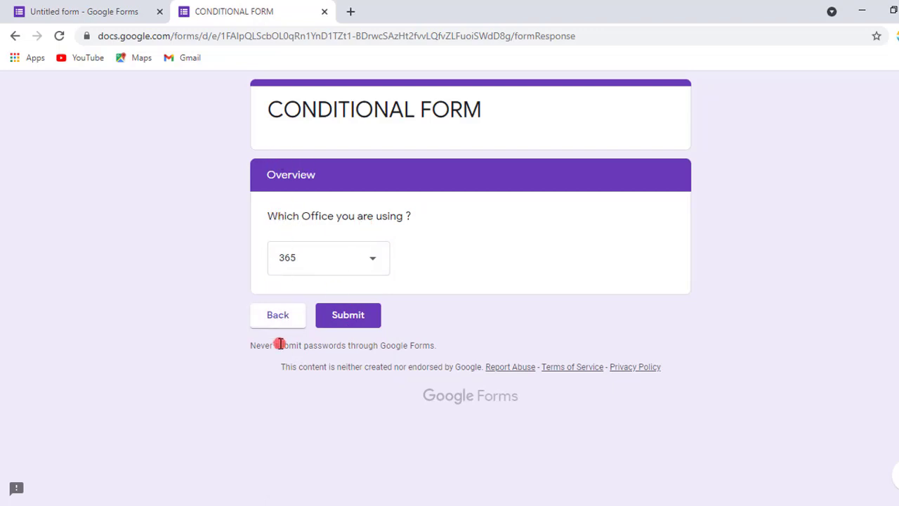
Step: Return to the preview's first section, check the Google sheet branch, and close the preview
click(278, 319)
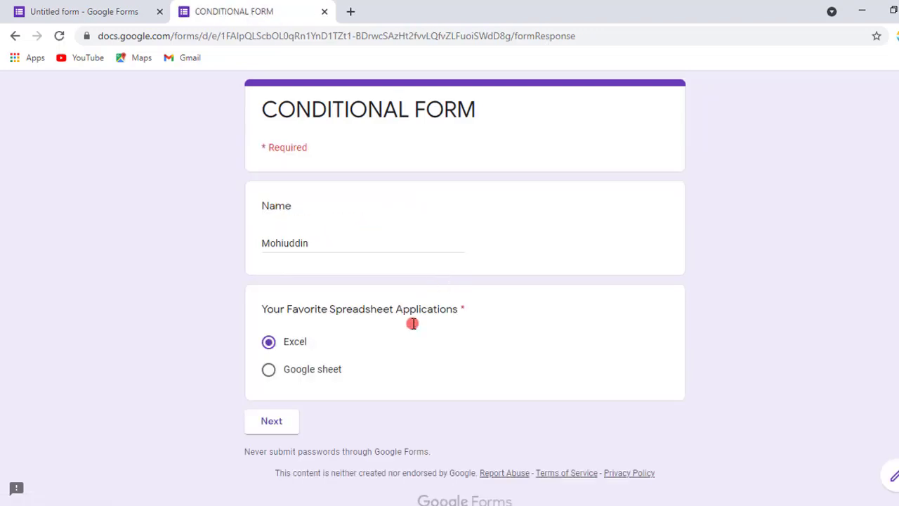
click(302, 378)
click(280, 426)
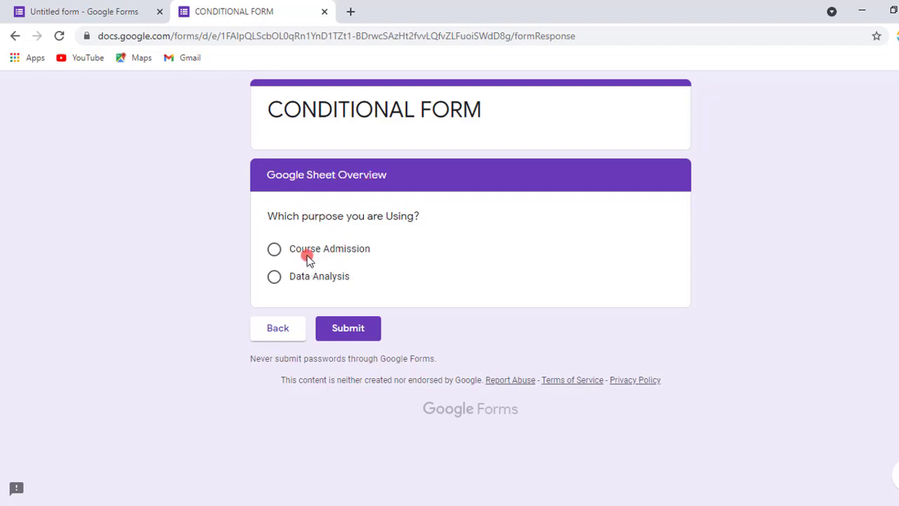
click(275, 328)
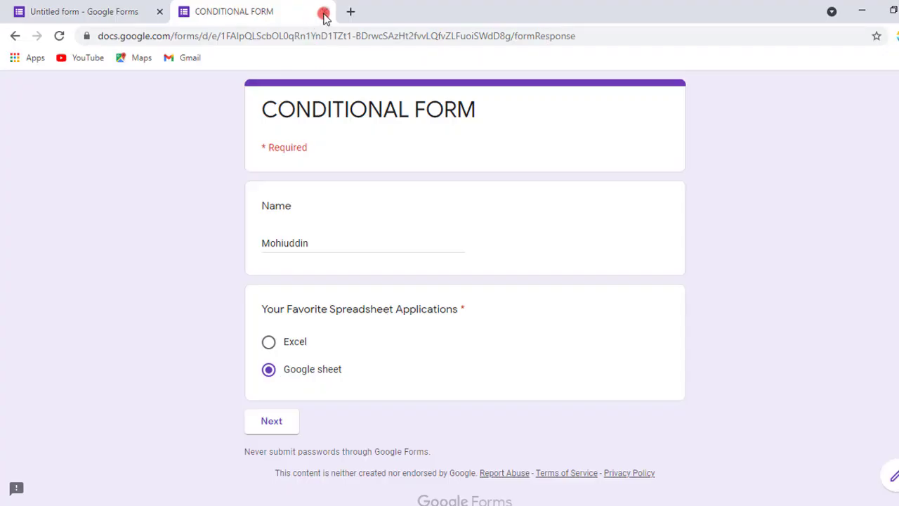
click(323, 12)
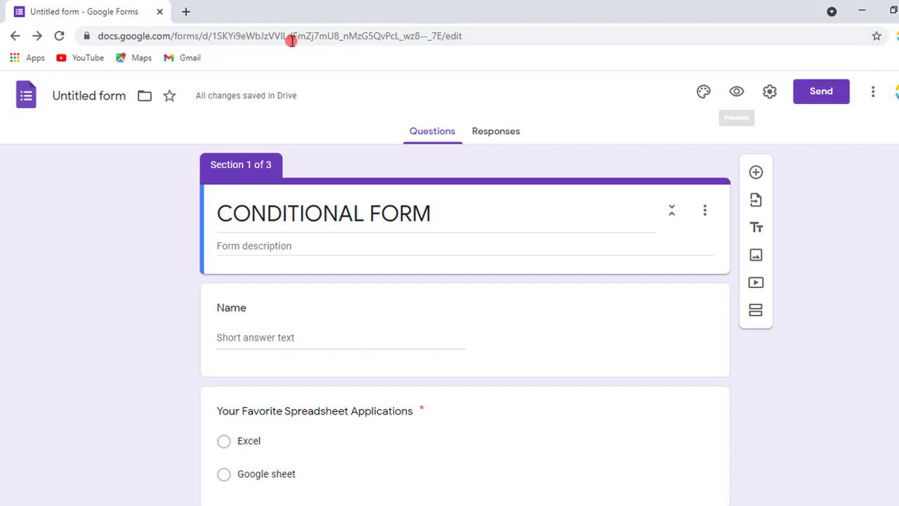
Step: Open Gmail in a new browser tab and launch Google Forms from its list of Google apps
click(182, 13)
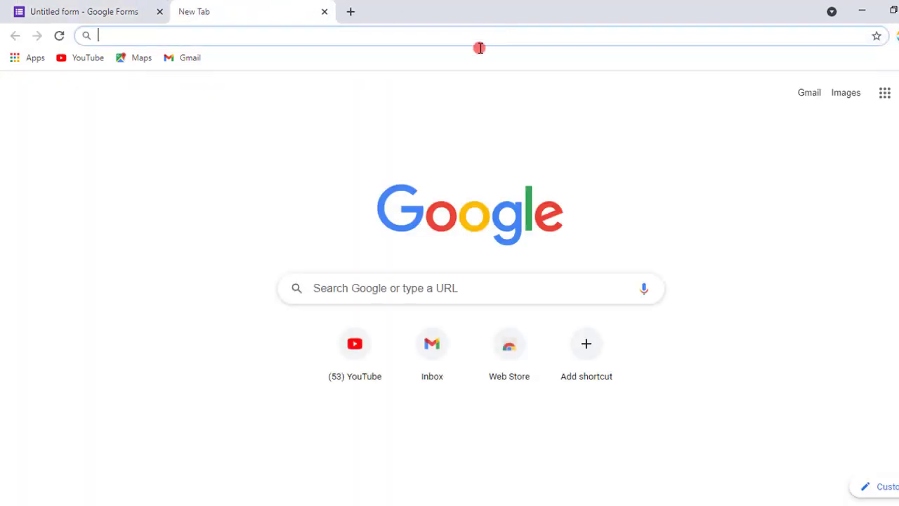
click(189, 59)
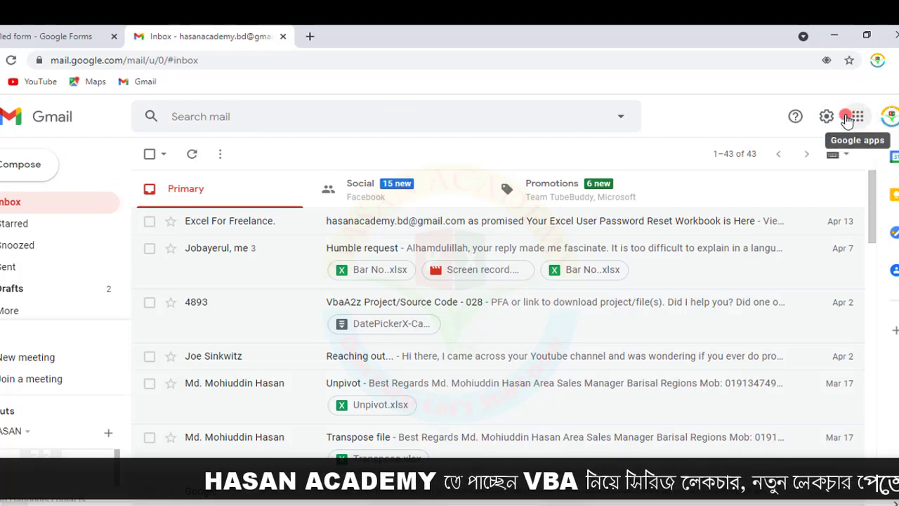
click(857, 116)
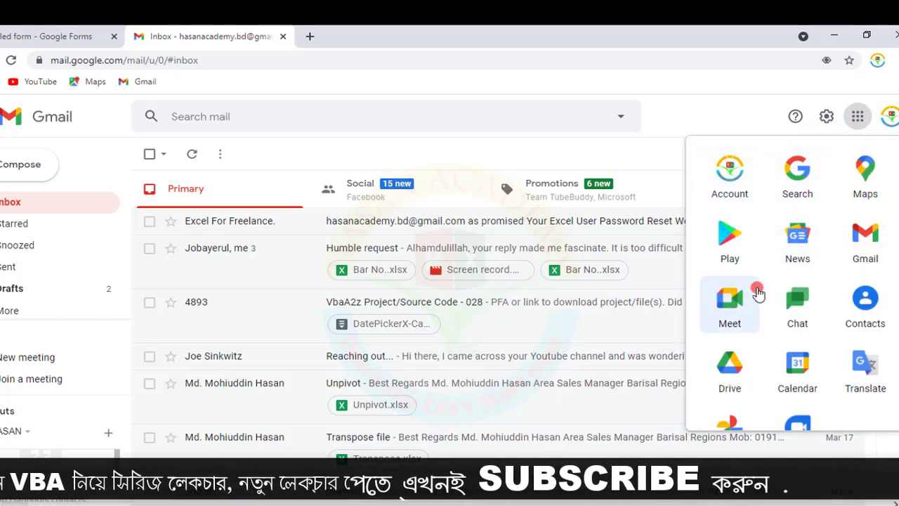
scroll(829, 316, down, 3)
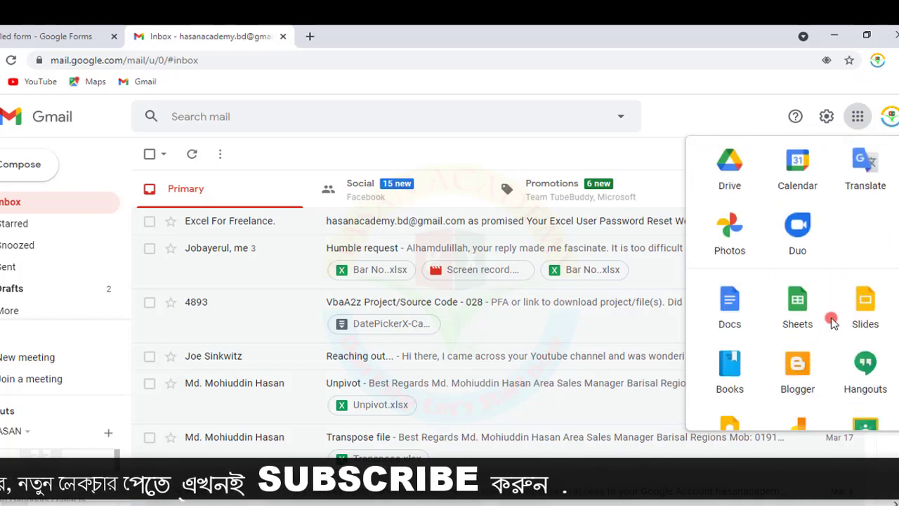
scroll(825, 330, down, 2)
scroll(815, 339, down, 3)
click(799, 362)
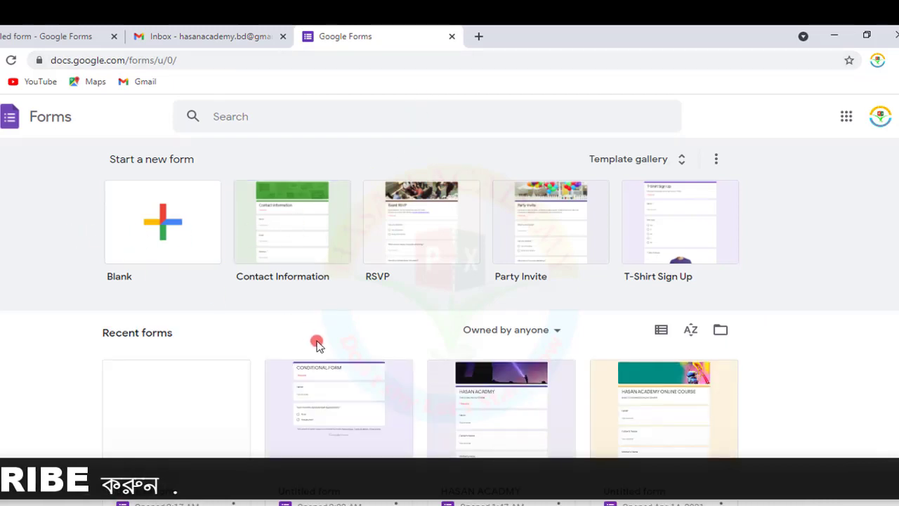
Step: Create a new blank form from the Google Forms home page
scroll(151, 449, down, 1)
scroll(370, 389, down, 1)
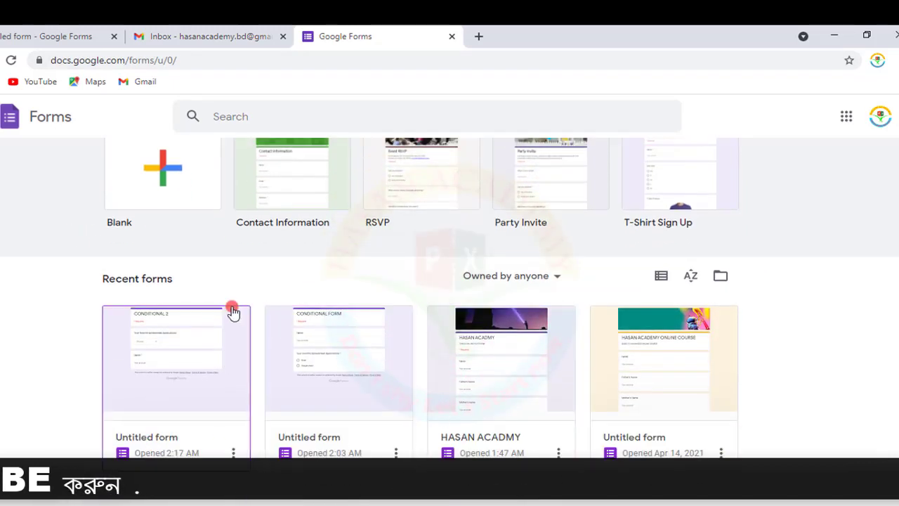
scroll(227, 305, up, 2)
click(163, 239)
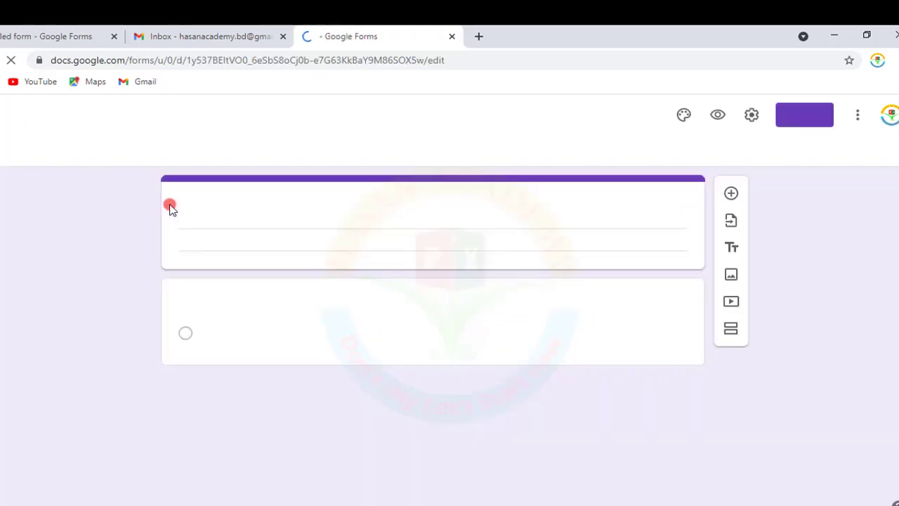
Step: Set the new form's title to "CONDITIONAL FORM 2"
click(312, 209)
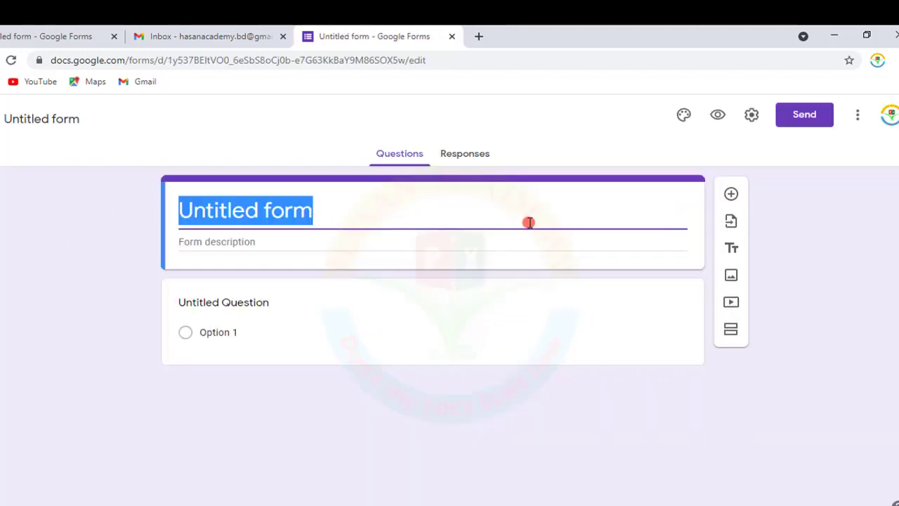
key(BackSpace)
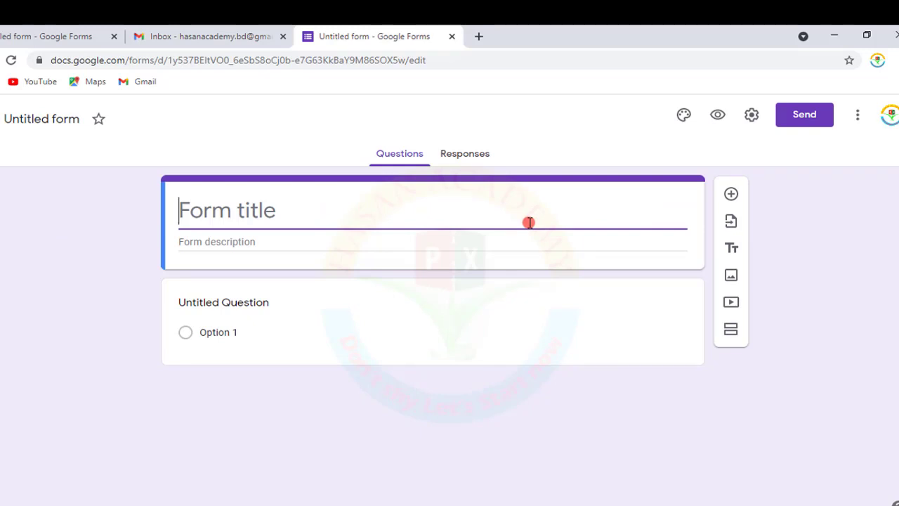
text(Con)
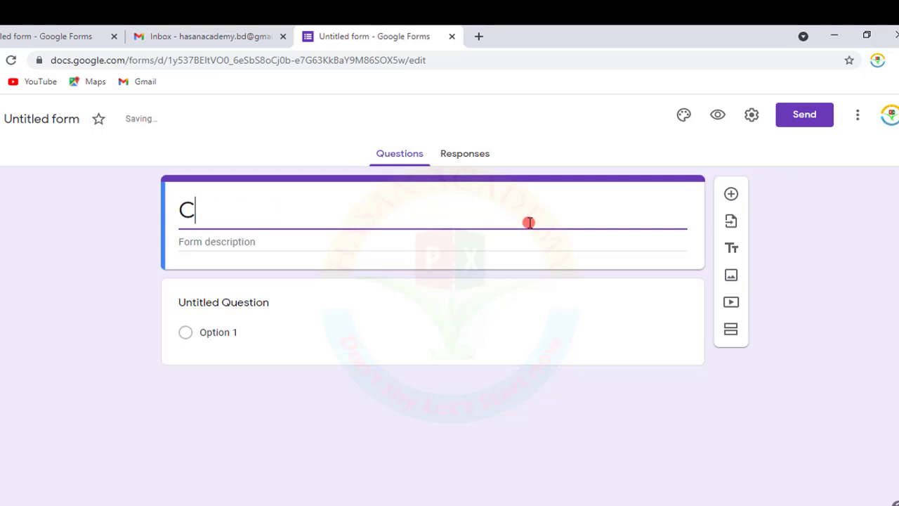
key(BackSpace)
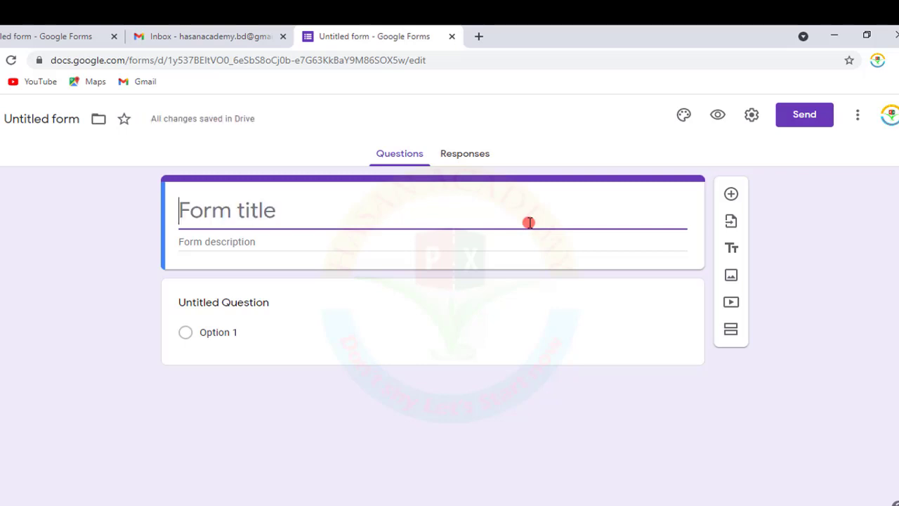
text(C)
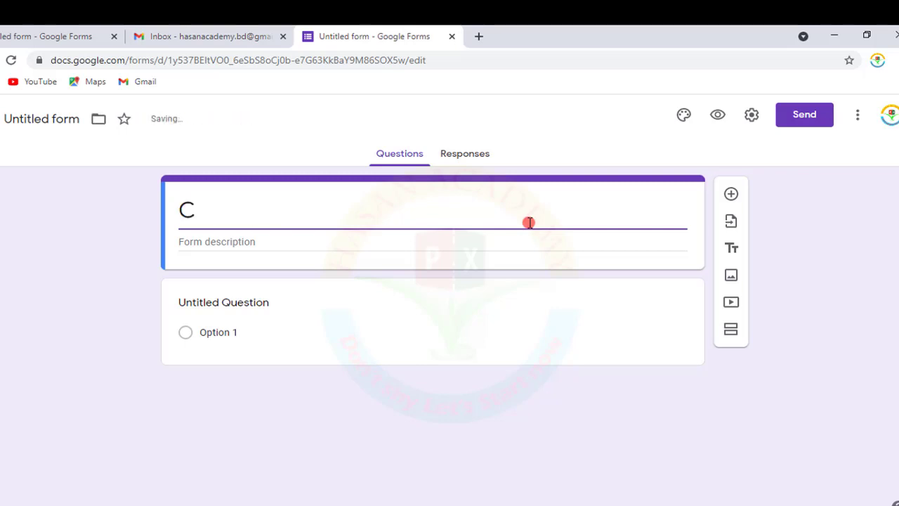
text(ONDITIONA)
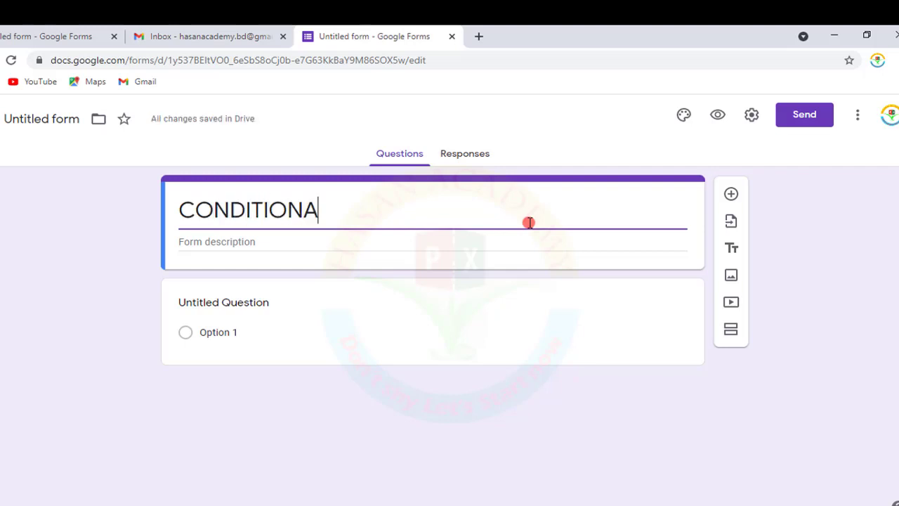
text(L FORM)
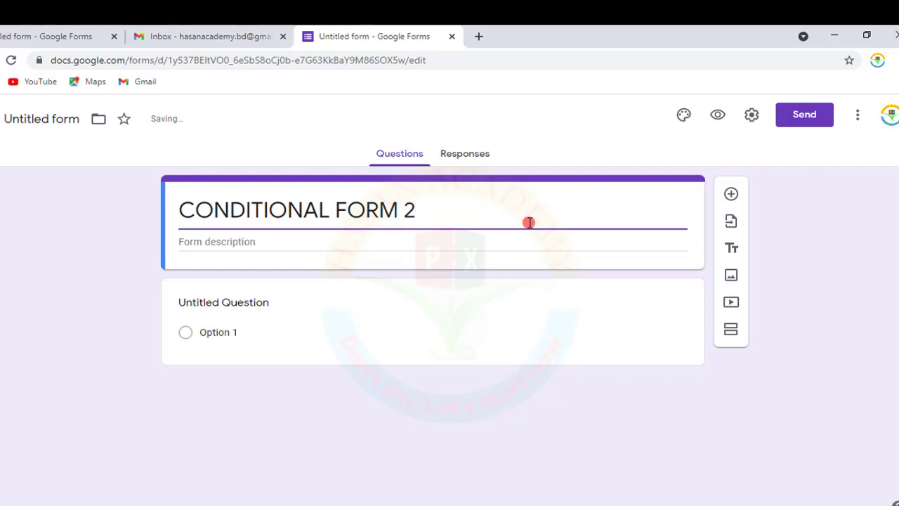
text( 2)
Step: Title the untitled first question "Name" and set its answer type to Short answer
click(347, 302)
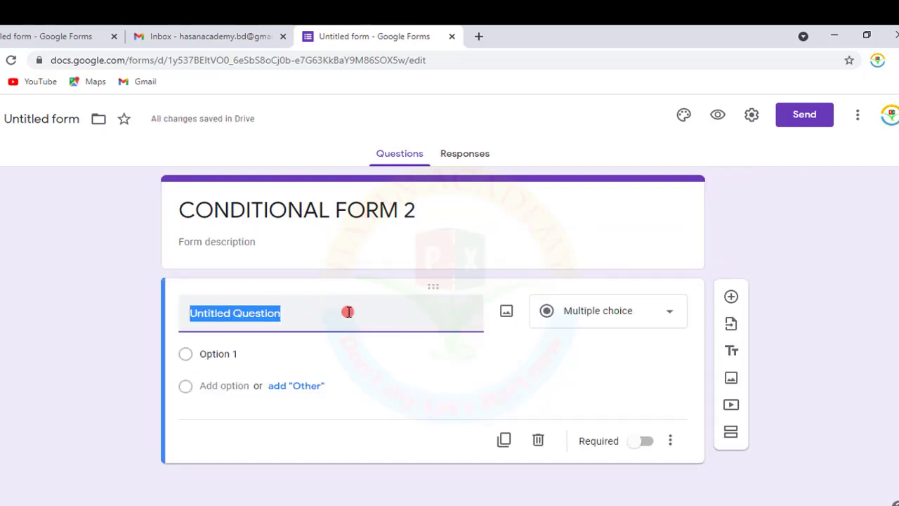
key(BackSpace)
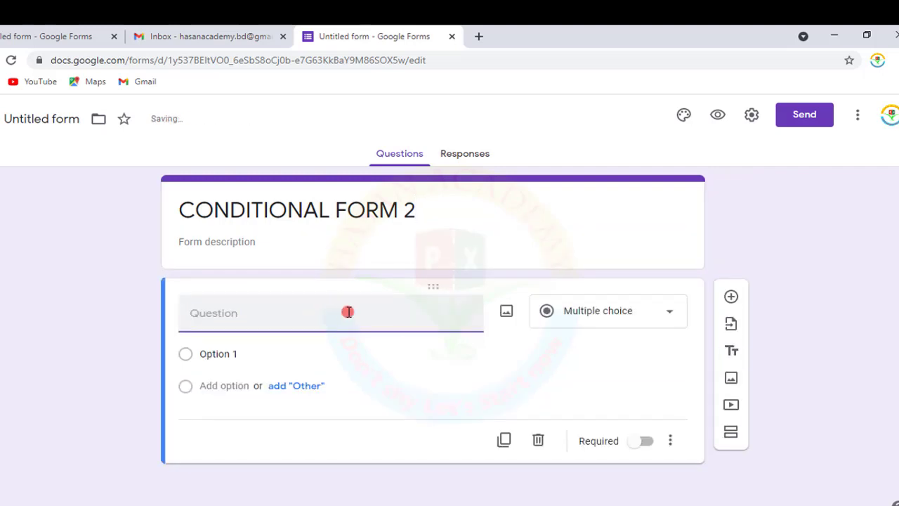
text(nAM)
key(BackSpace)
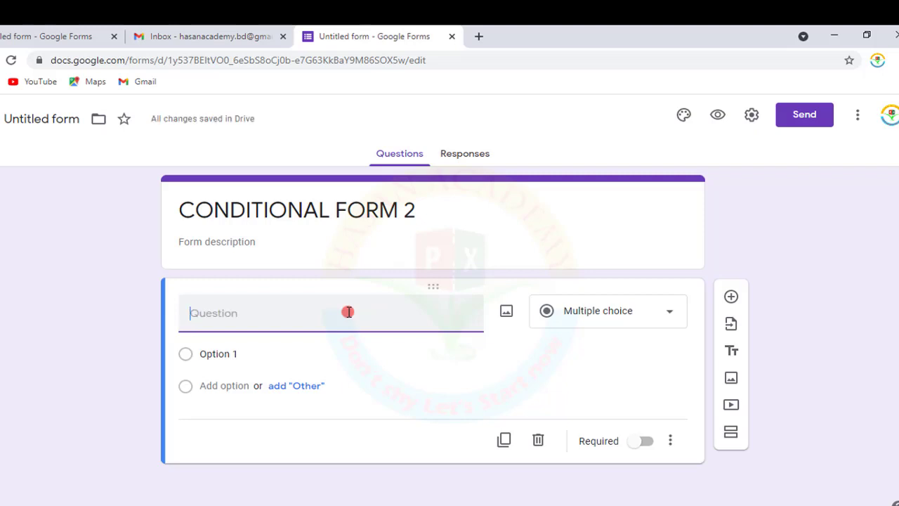
text(na)
key(BackSpace)
text(n)
key(BackSpace)
text(Name)
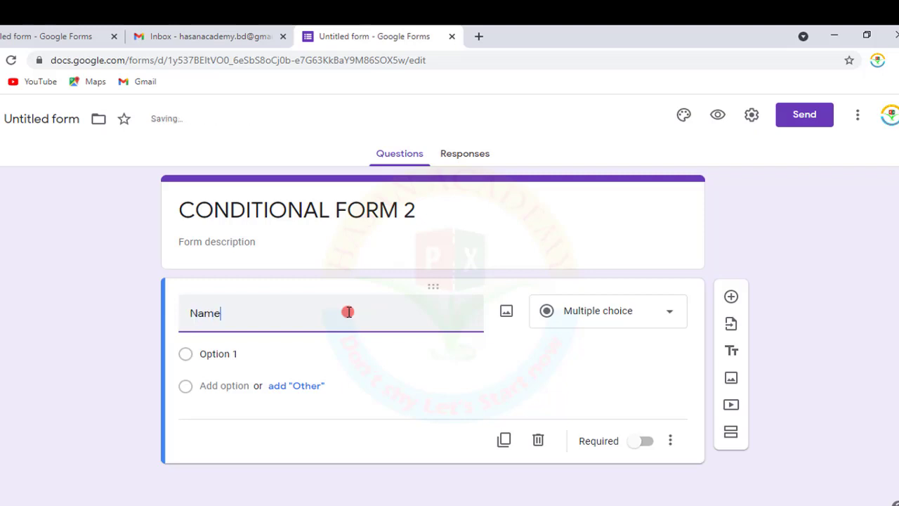
click(532, 342)
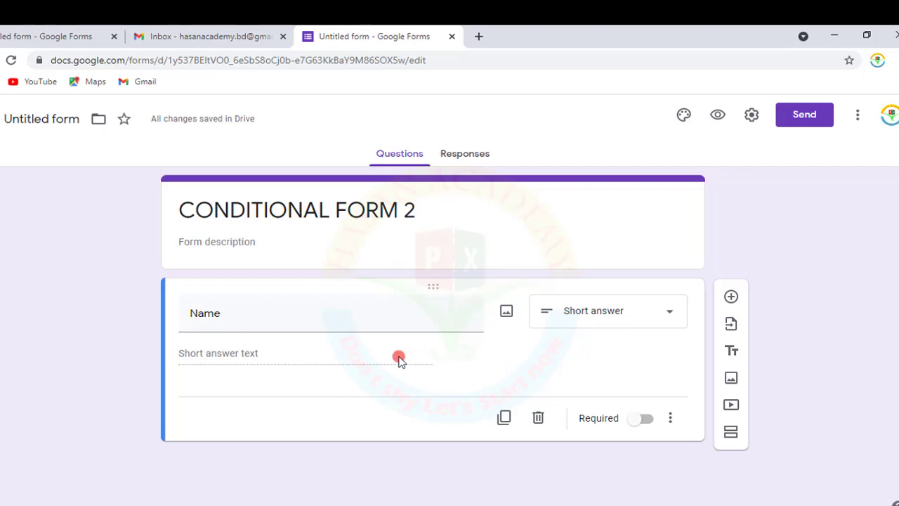
Step: Duplicate the Name question and replace the copy's title with "Your Favorite Spreadsheet Applications", copied from the original CONDITIONAL FORM
click(504, 417)
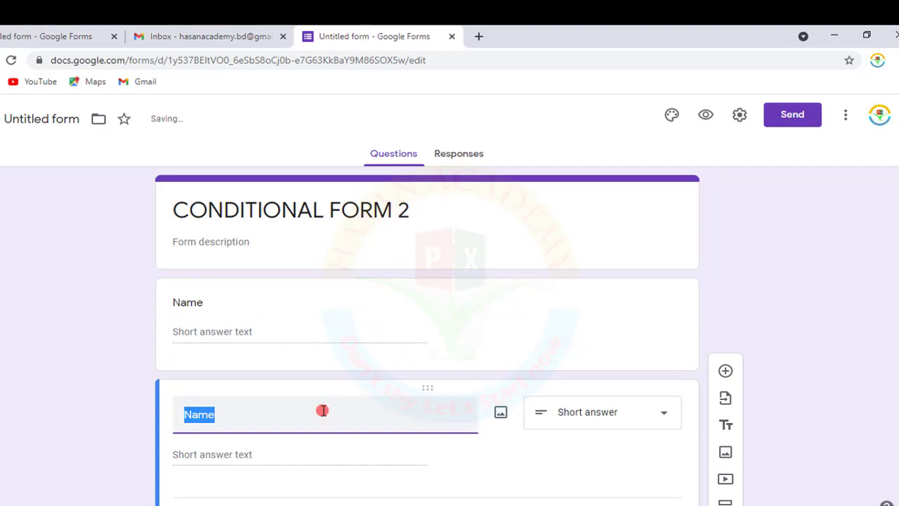
scroll(320, 408, down, 1)
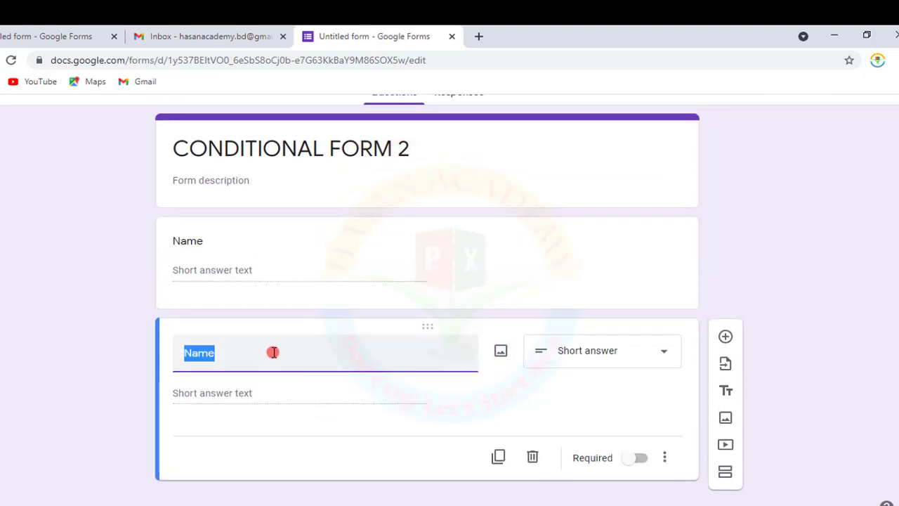
click(6, 36)
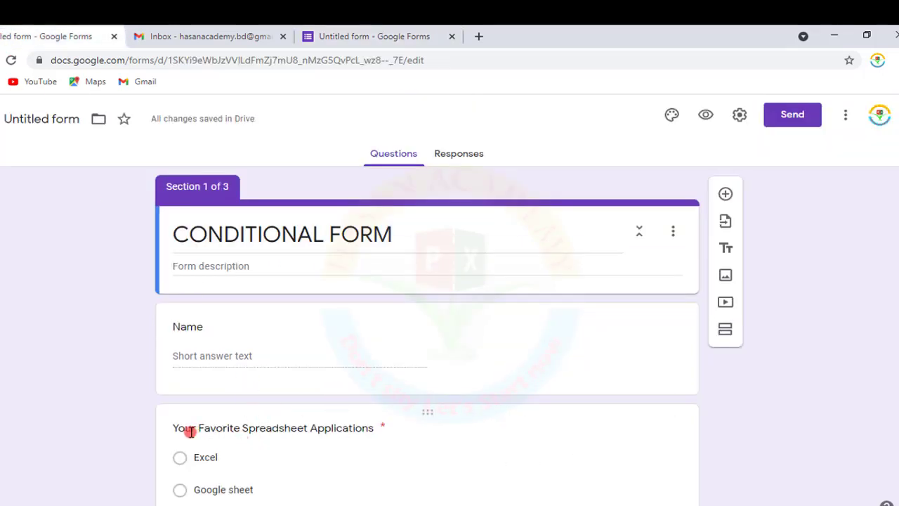
click(373, 430)
key(ctrl+c)
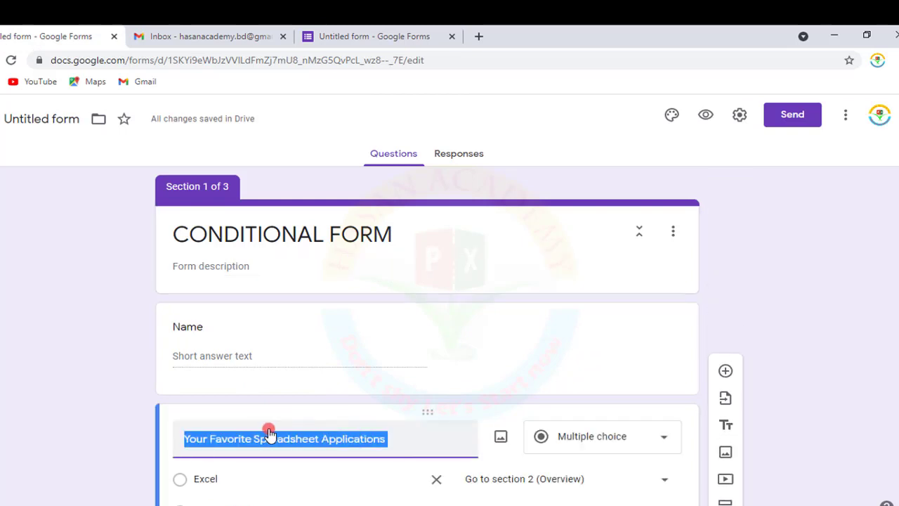
click(359, 37)
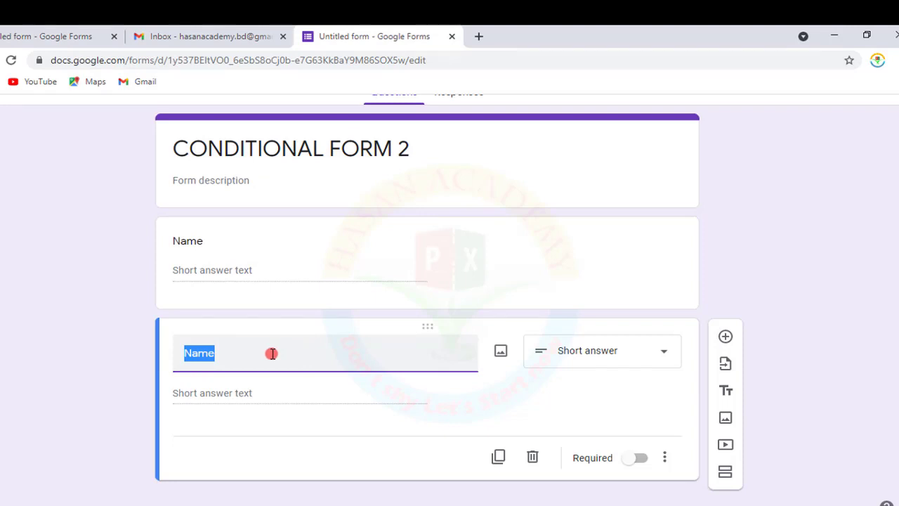
key(ctrl+v)
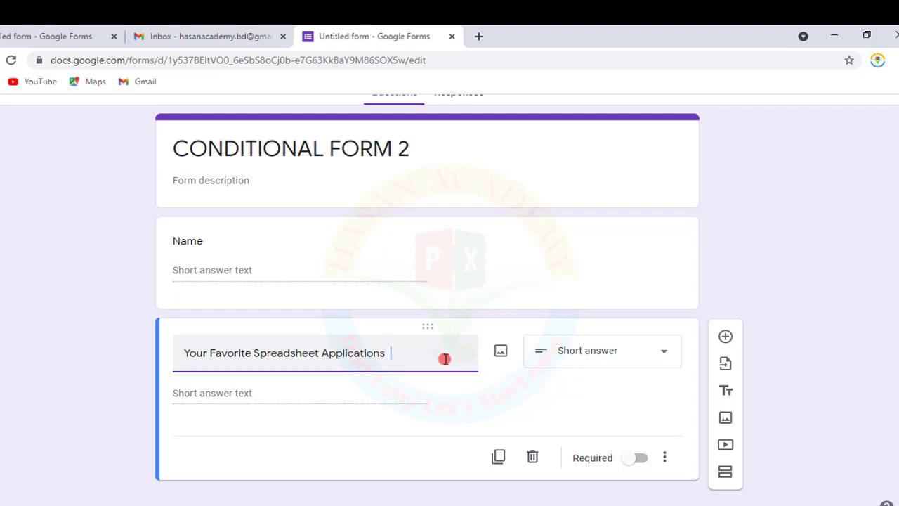
click(278, 392)
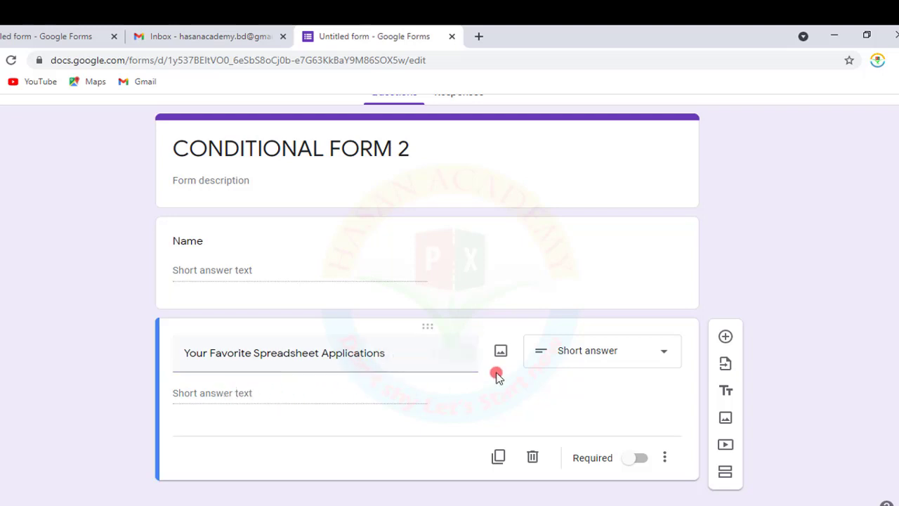
Step: Change the favorite spreadsheet question's answer type to Dropdown and enter the options "Excel" and "Google Sheet"
click(671, 353)
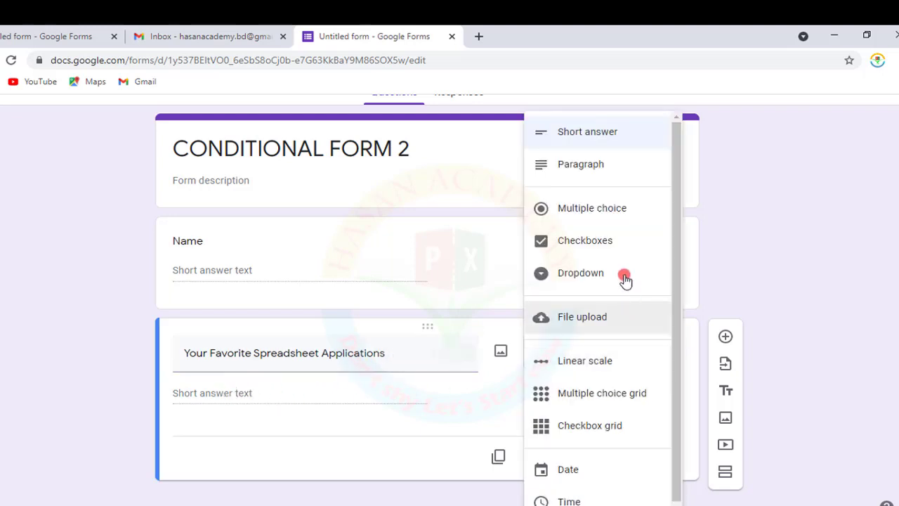
click(590, 274)
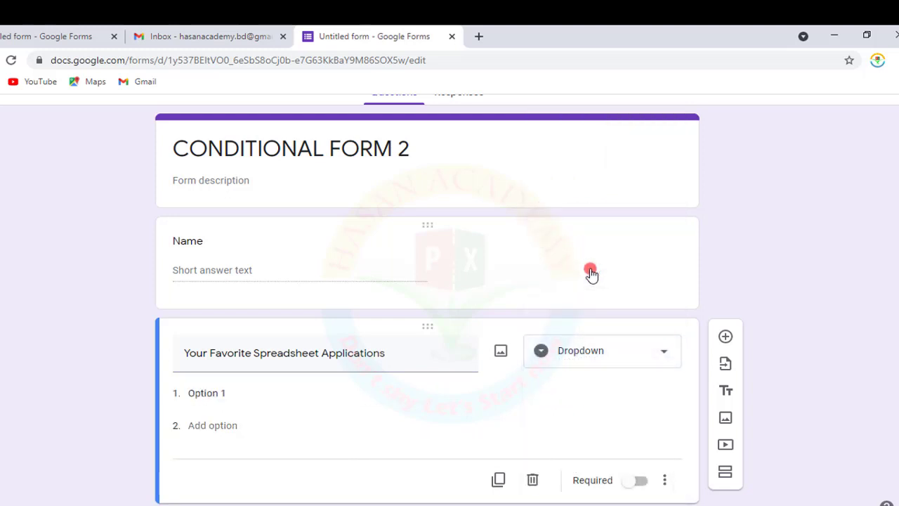
click(208, 392)
key(BackSpace)
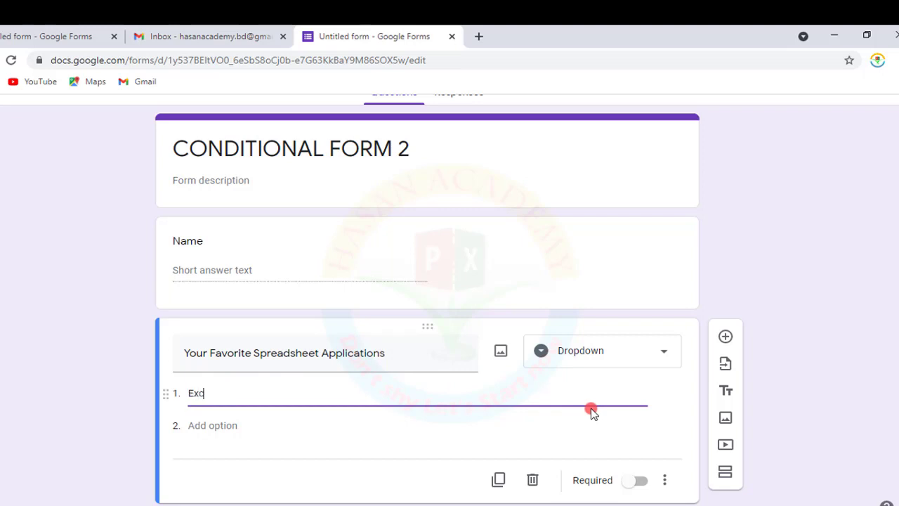
click(214, 426)
text(Go)
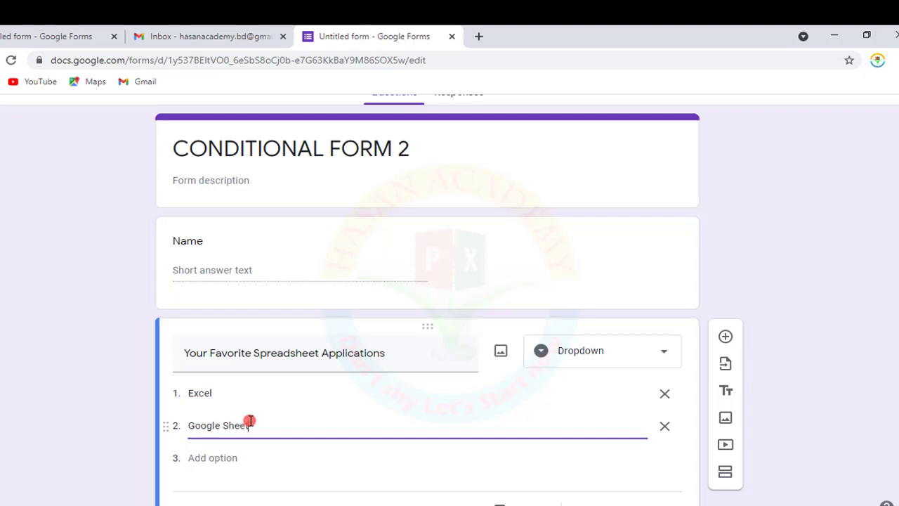
text(ogle Sheet)
click(452, 394)
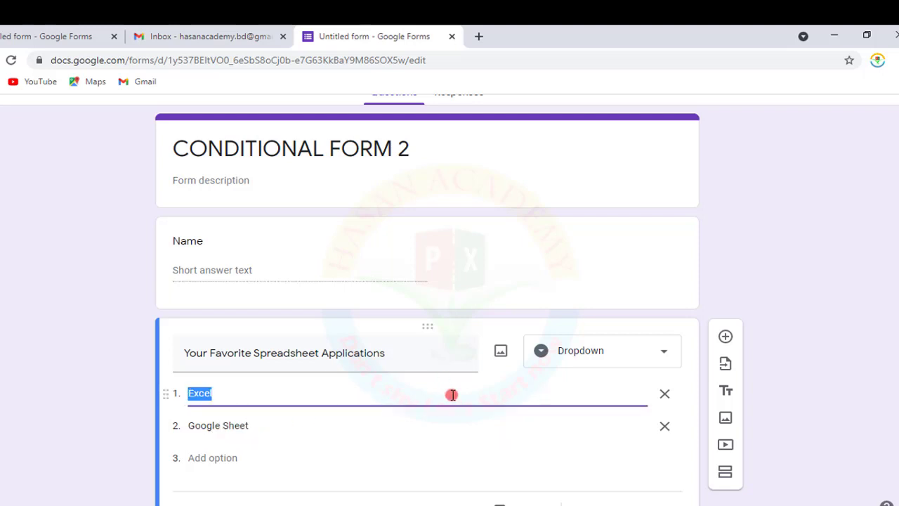
click(471, 431)
scroll(484, 401, down, 1)
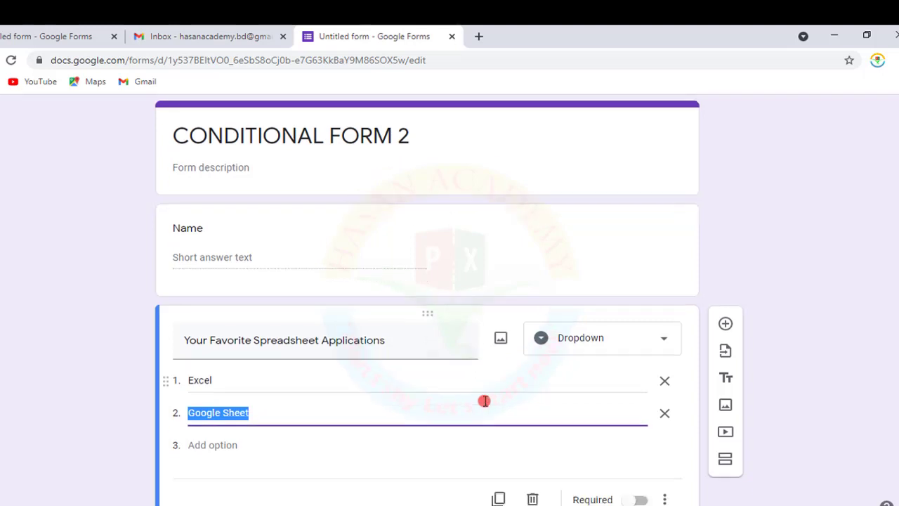
Step: Following the original CONDITIONAL FORM's branching setup, make the favorite spreadsheet question required and enable going to a section based on the answer
click(19, 39)
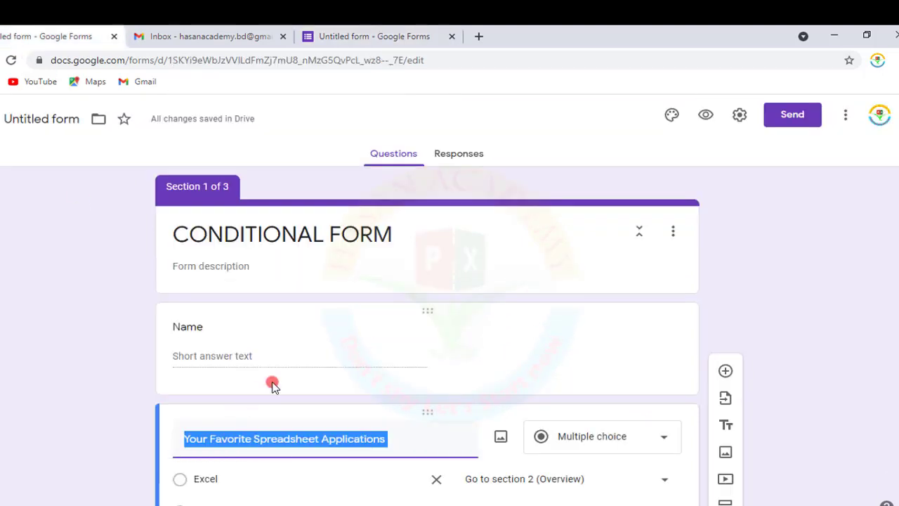
scroll(274, 390, down, 4)
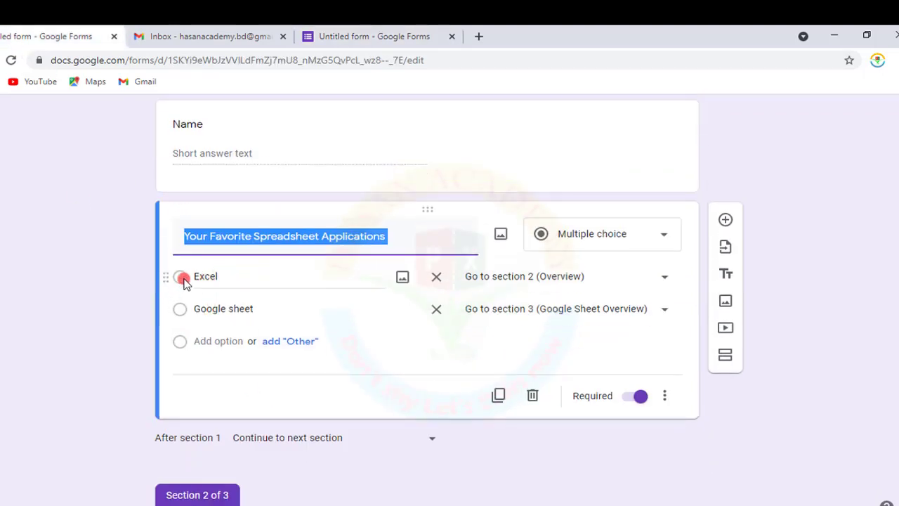
click(351, 37)
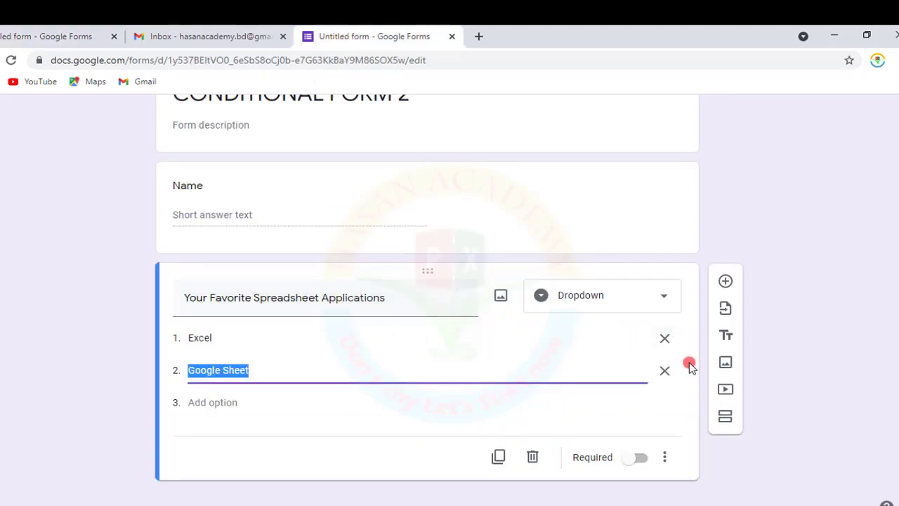
click(589, 332)
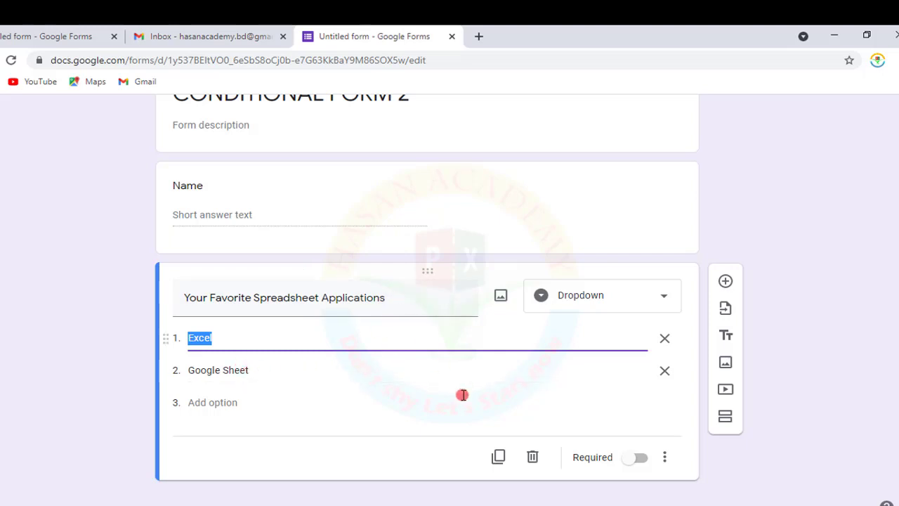
click(641, 458)
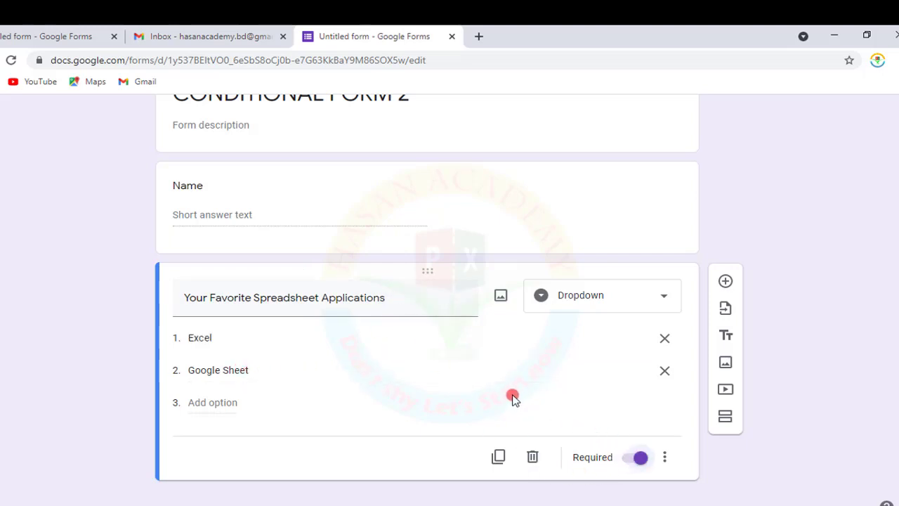
click(664, 458)
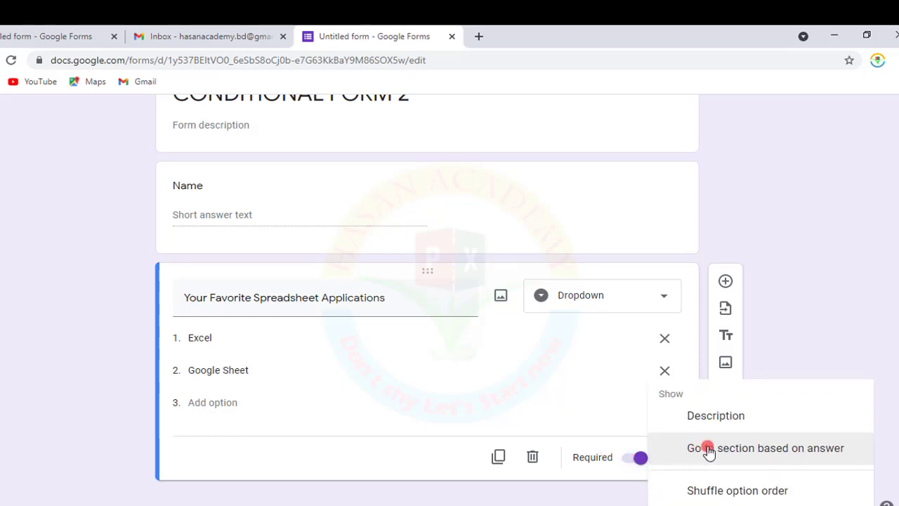
click(756, 453)
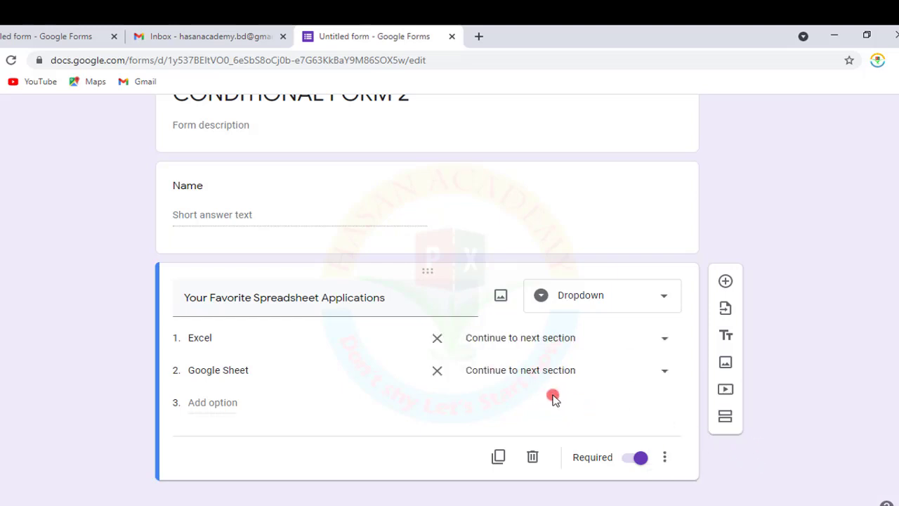
Step: Check the section destinations offered for the Excel option and review the form's existing title and questions
click(666, 338)
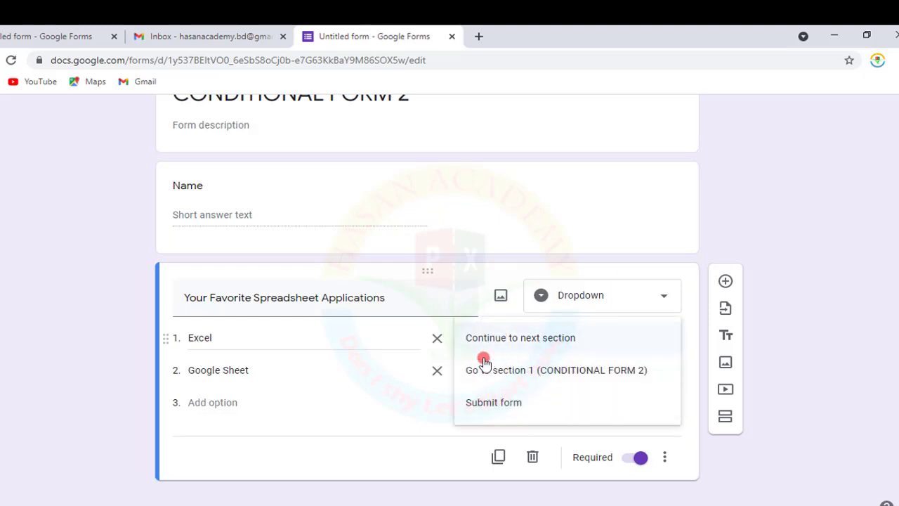
click(410, 442)
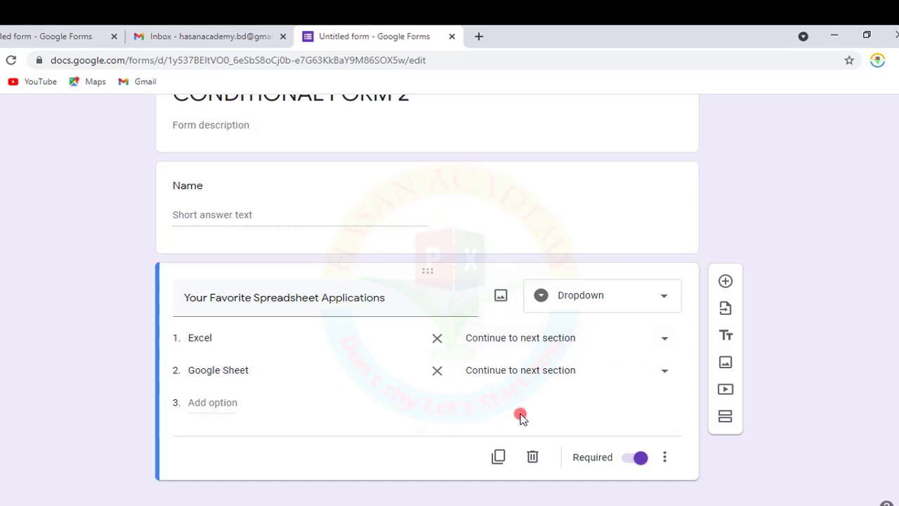
scroll(292, 239, up, 2)
click(486, 225)
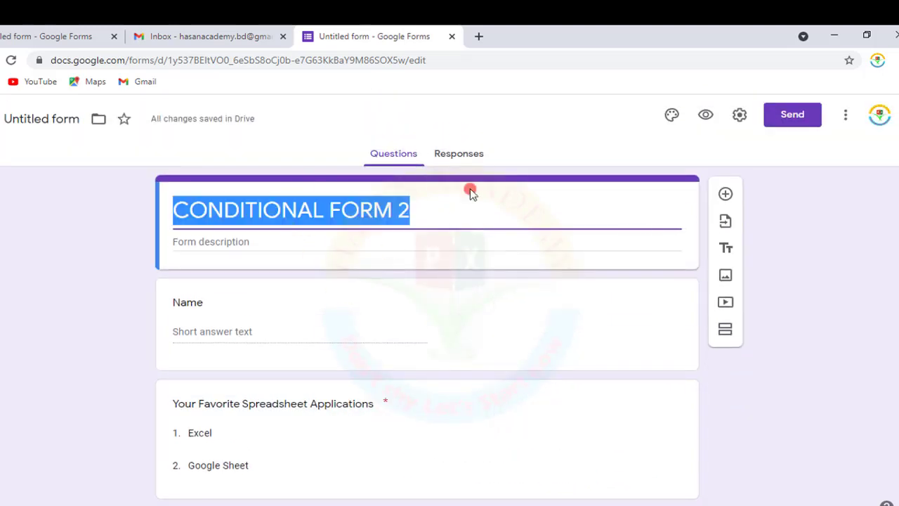
click(261, 322)
scroll(300, 417, down, 2)
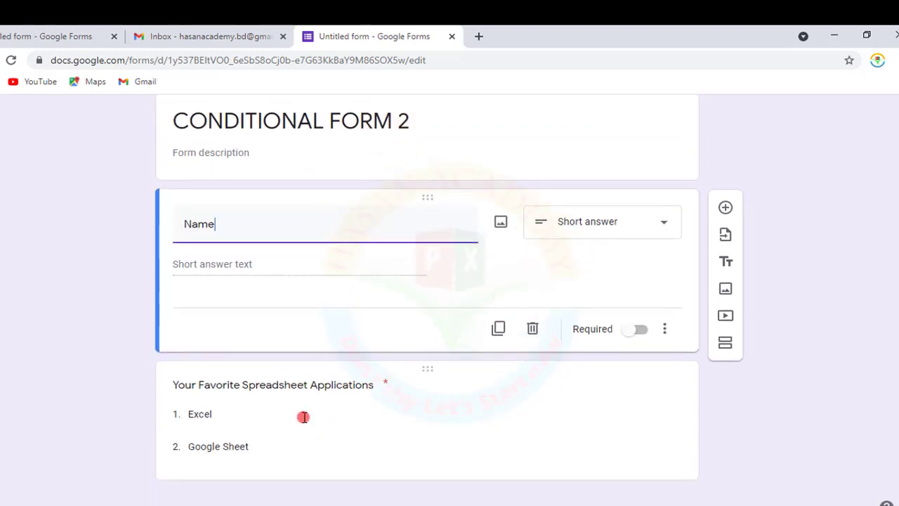
click(303, 417)
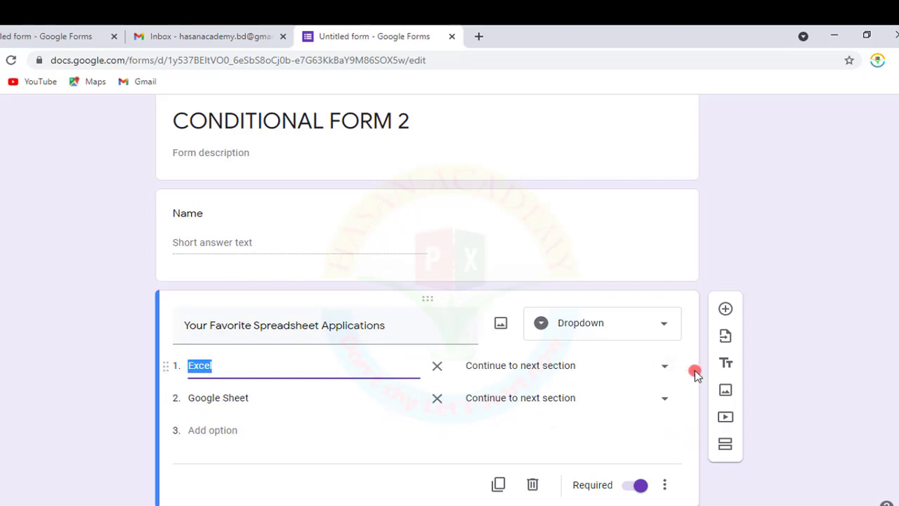
Step: Add a new section after the favorite spreadsheet question and title it "Excel Overview"
click(725, 445)
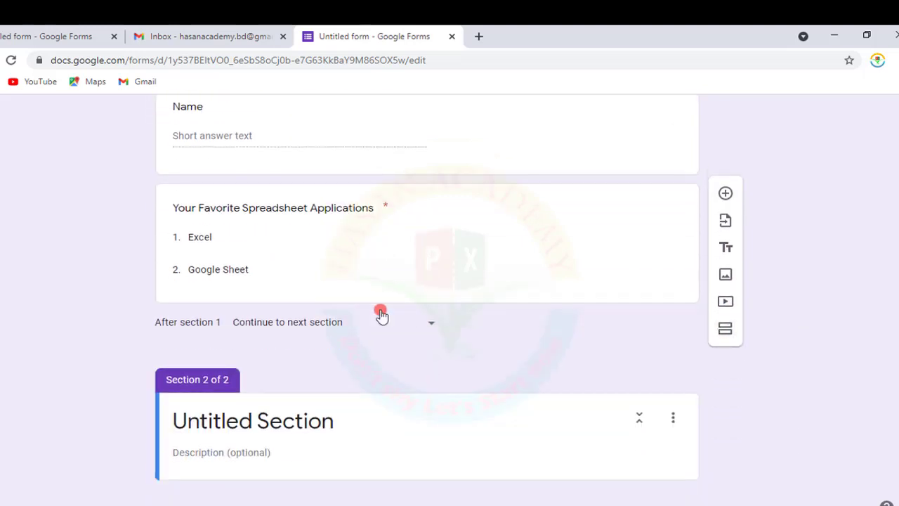
click(341, 419)
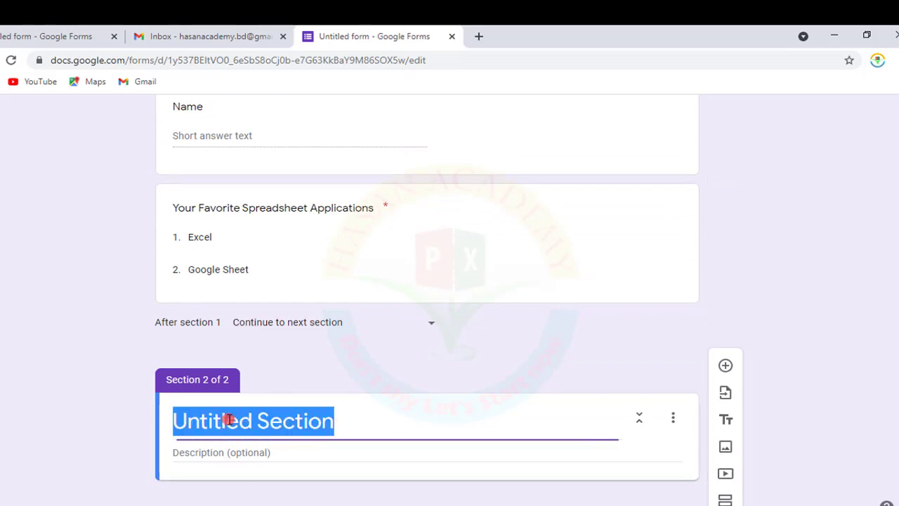
scroll(379, 403, up, 3)
scroll(379, 401, down, 2)
scroll(241, 420, down, 1)
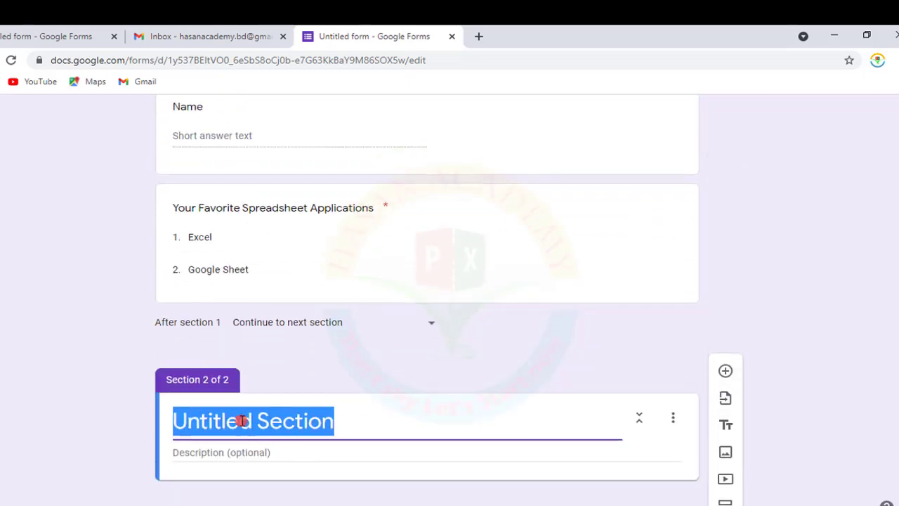
scroll(227, 385, up, 2)
scroll(276, 452, down, 2)
scroll(317, 156, up, 4)
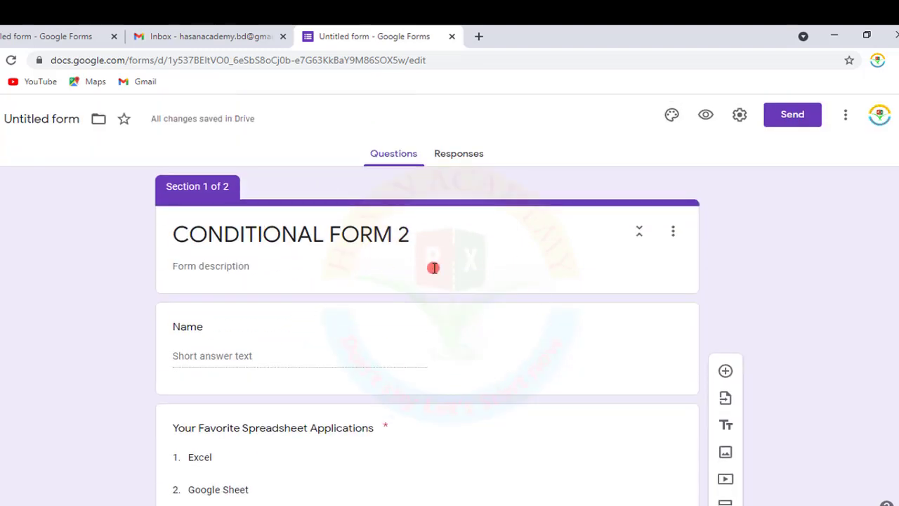
scroll(404, 312, down, 3)
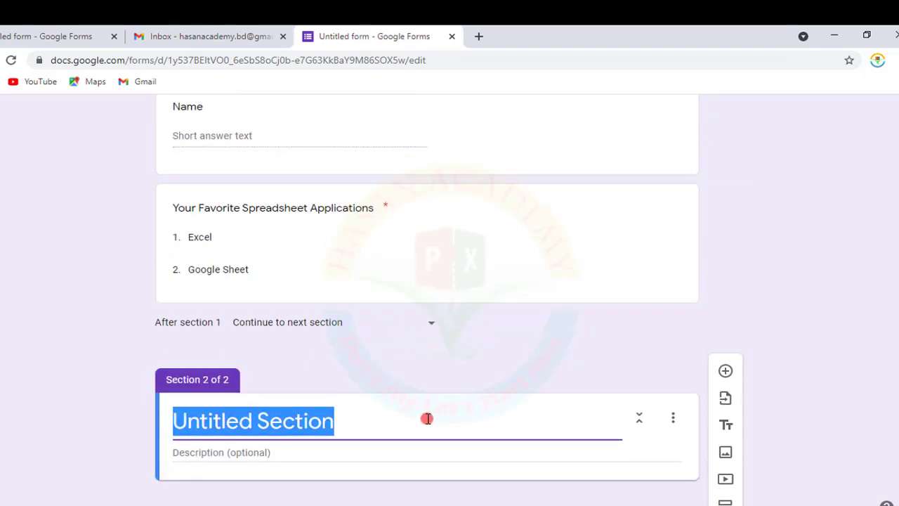
key(BackSpace)
text(Excel Overview)
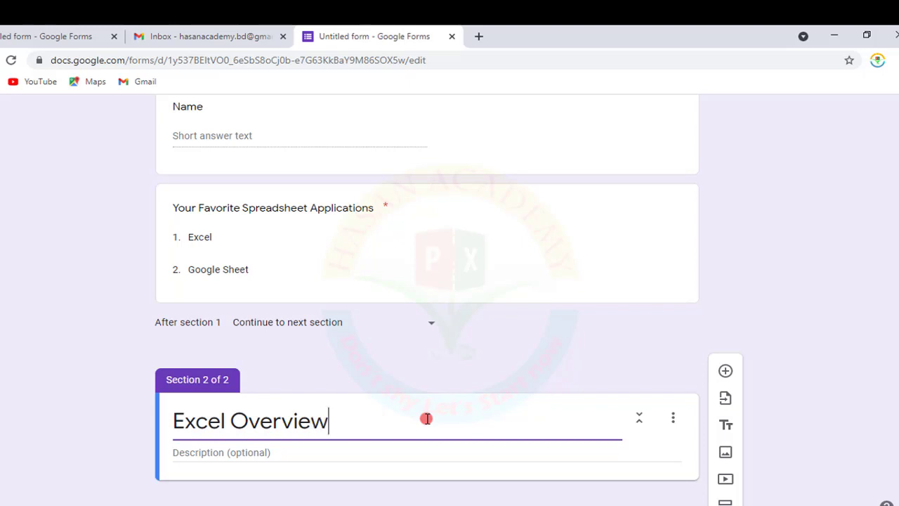
click(399, 458)
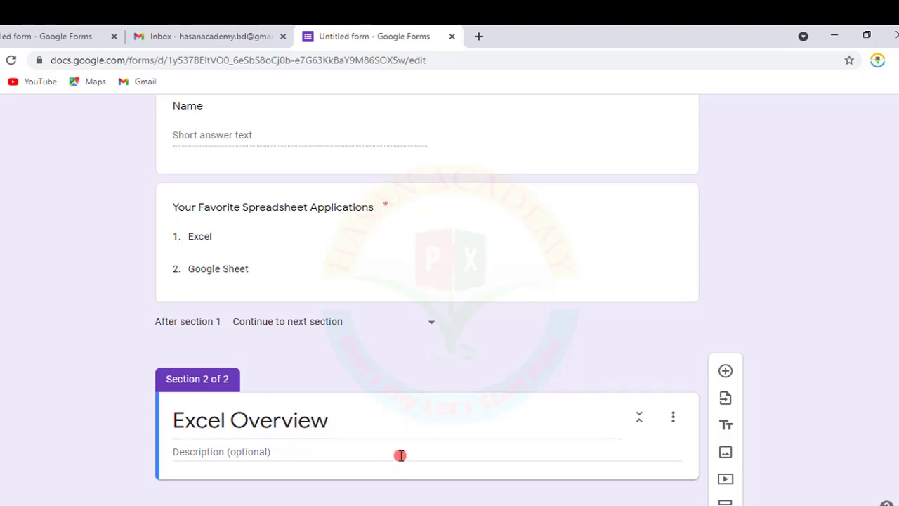
Step: Add the question "Which office version you are using ?" to the Excel Overview section with the Dropdown answer type
click(725, 372)
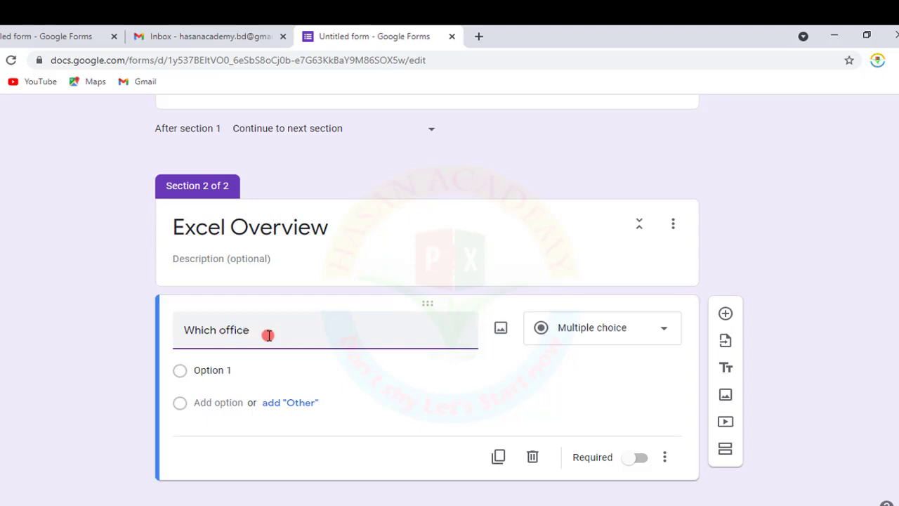
text(ve)
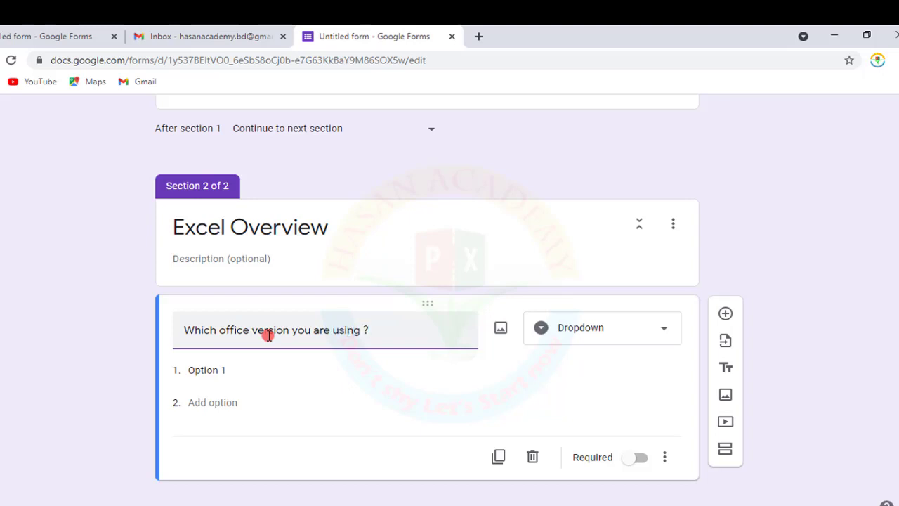
click(242, 369)
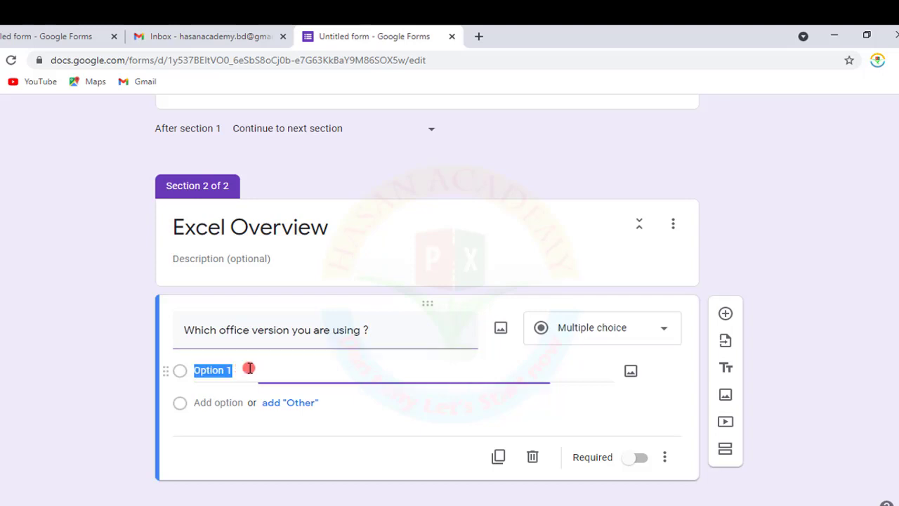
click(660, 334)
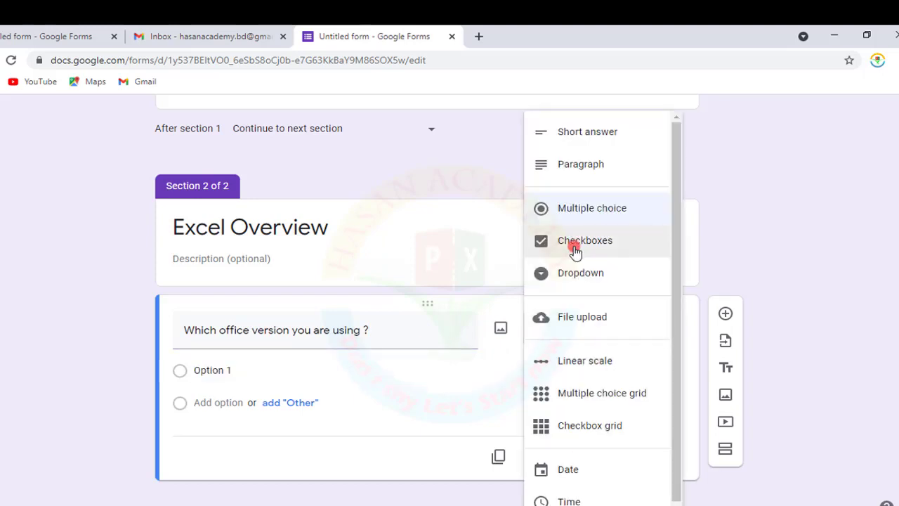
click(576, 272)
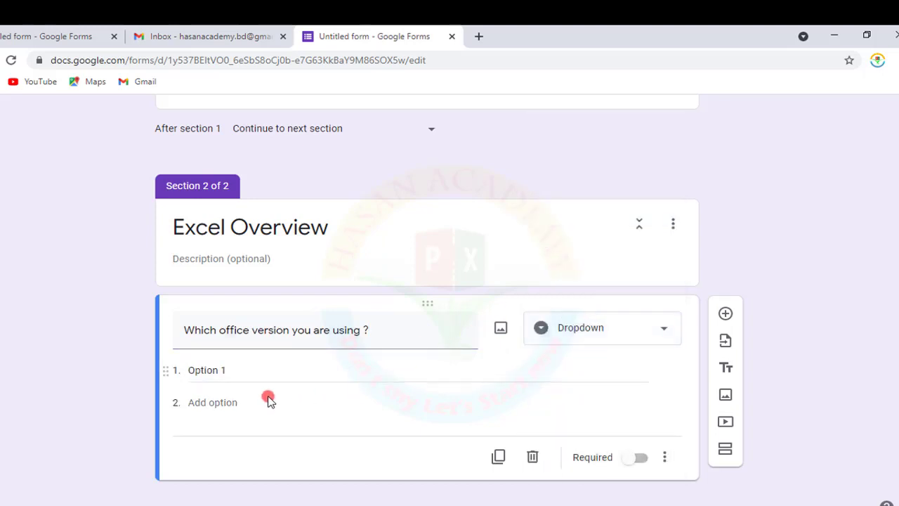
Step: Enter 2007, 2010 and 2013 as the first three dropdown options of the office version question
click(230, 363)
text(20)
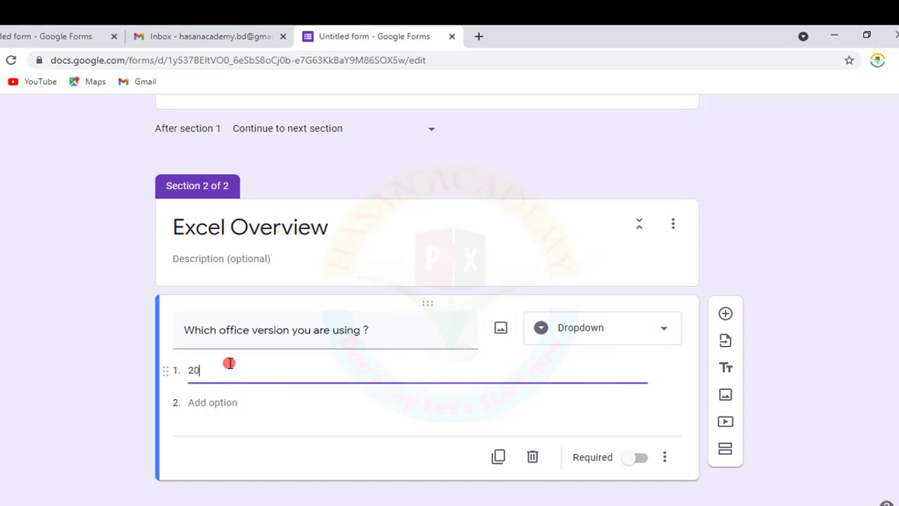
text(07)
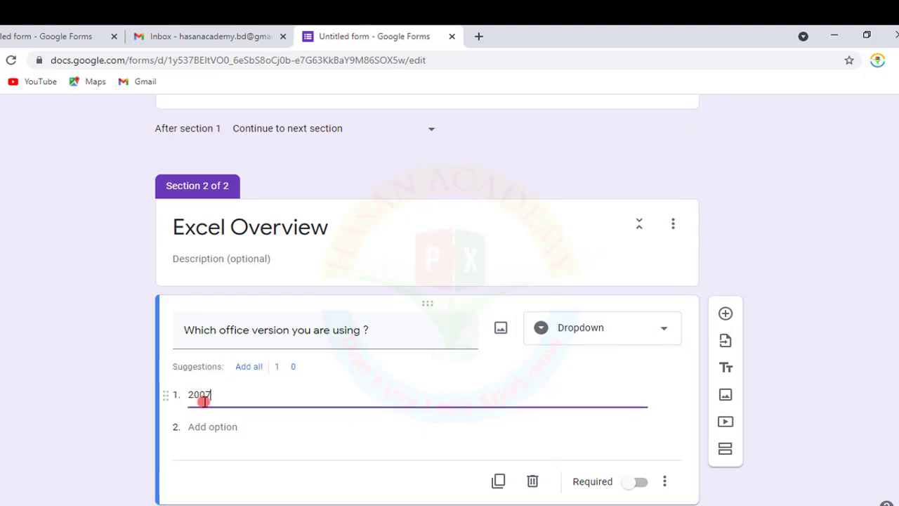
click(201, 429)
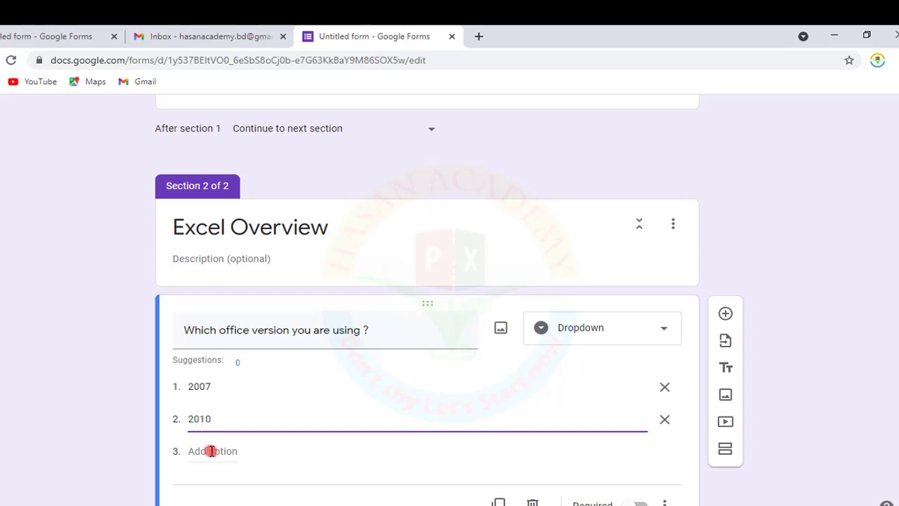
click(210, 450)
text(201)
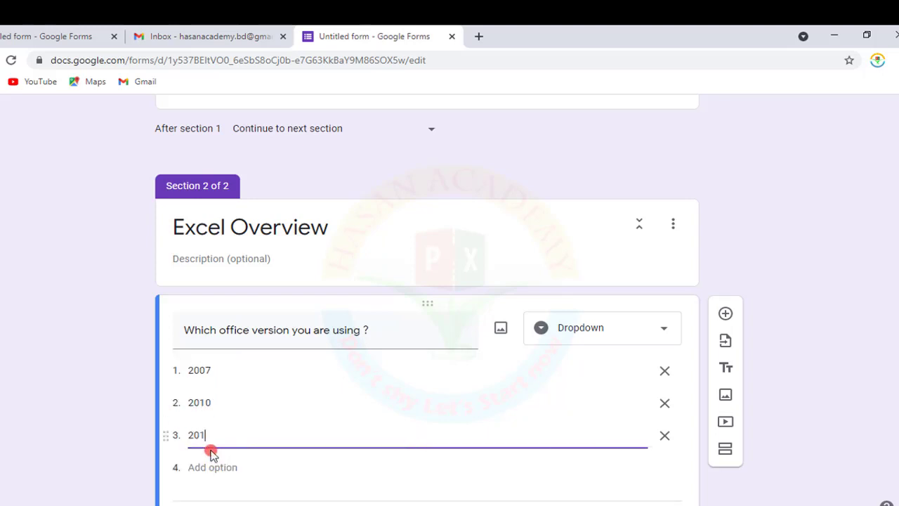
text(3)
Step: Add 2016, 2019 and 365 as the remaining dropdown options of the office version question
click(203, 468)
text(2)
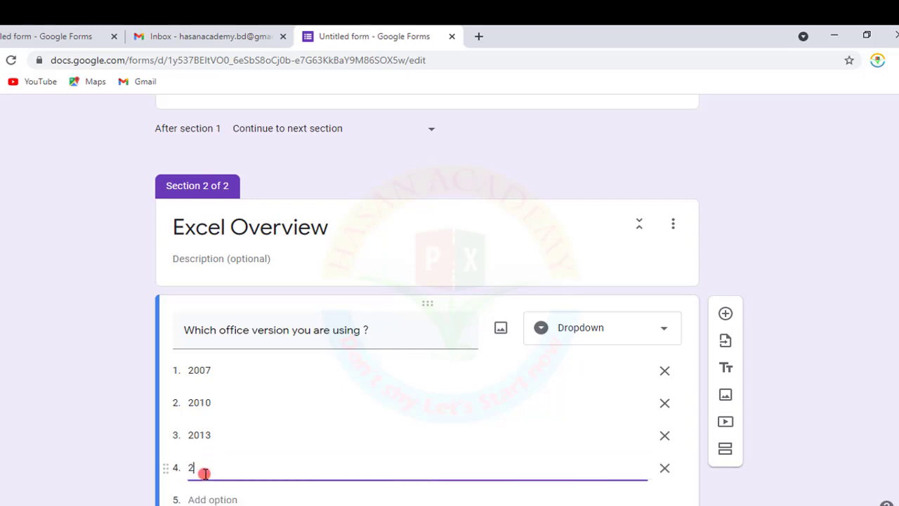
text(016)
click(193, 495)
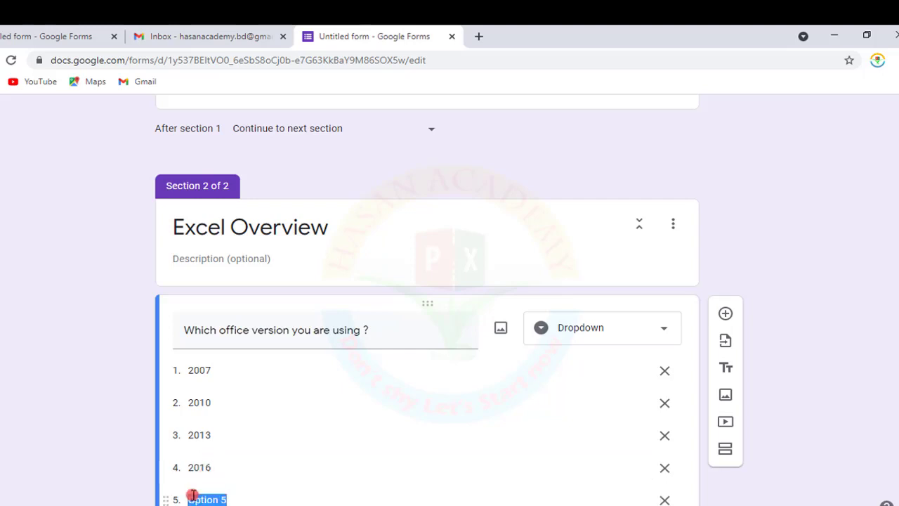
text(201)
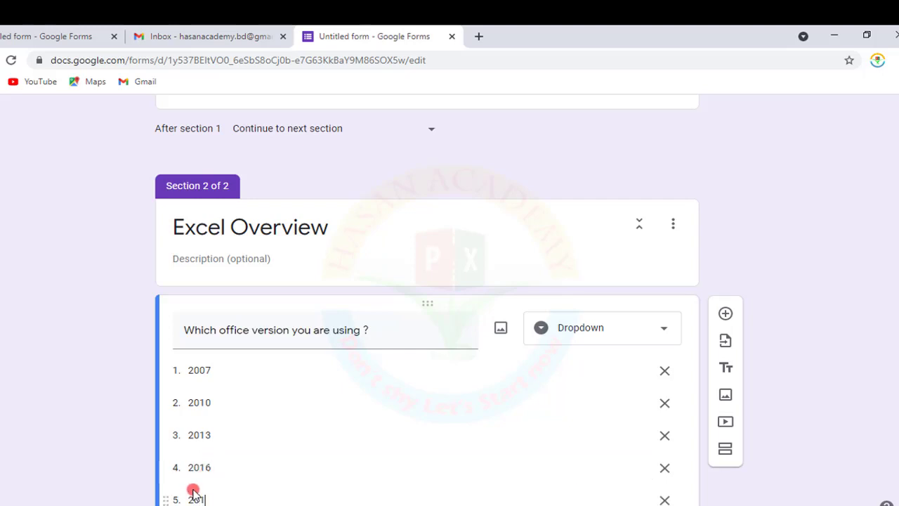
text(9)
scroll(281, 474, down, 2)
click(223, 403)
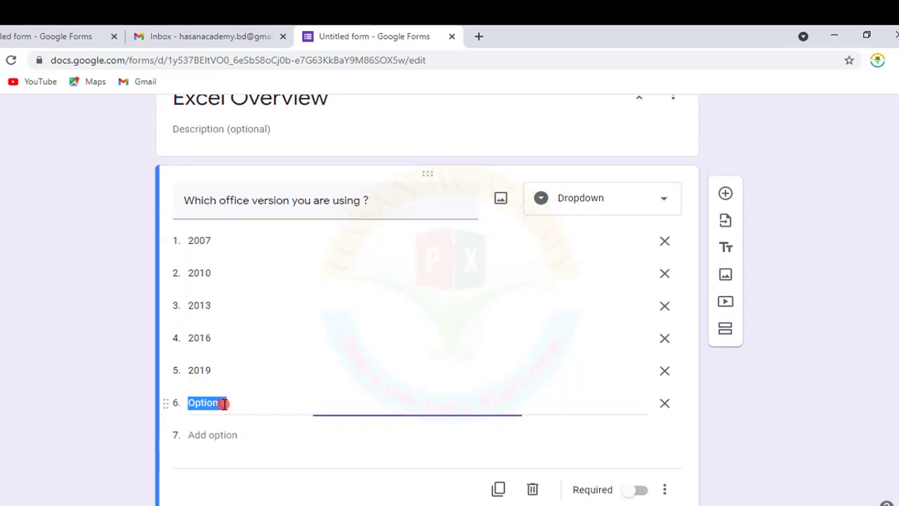
text(365)
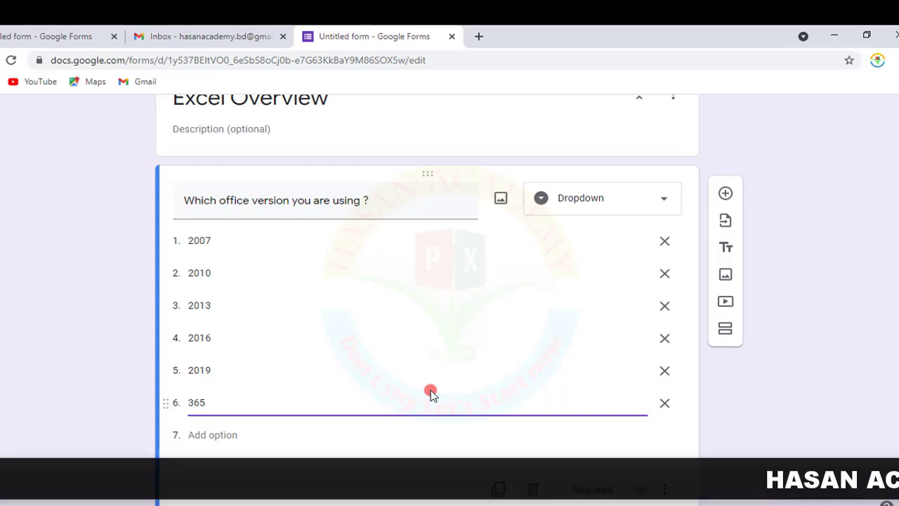
click(357, 462)
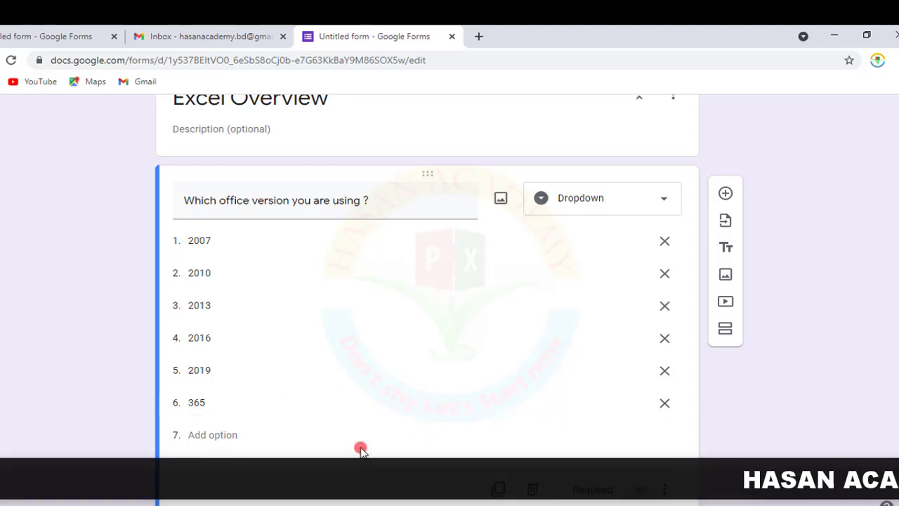
Step: Review the form's sections and open the favorite spreadsheet question to examine the section destinations of its options
scroll(382, 422, up, 4)
scroll(382, 422, up, 3)
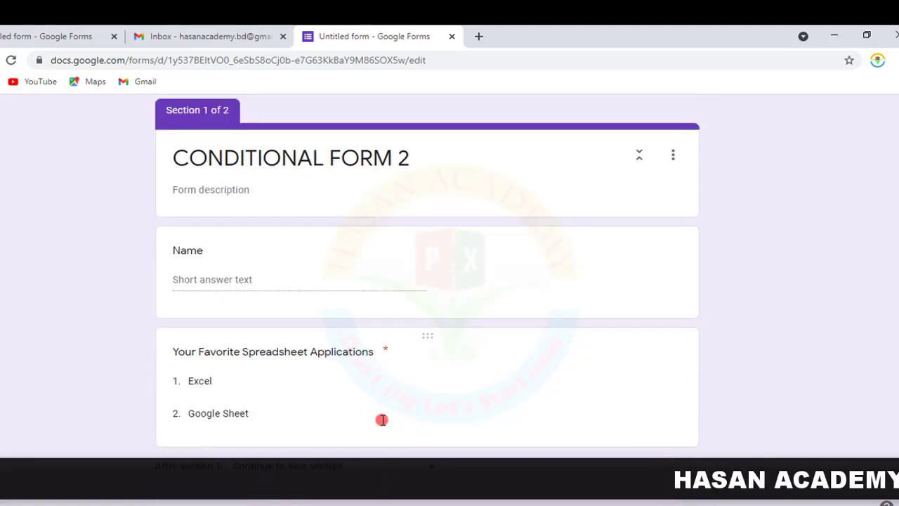
scroll(478, 367, down, 2)
scroll(470, 367, down, 1)
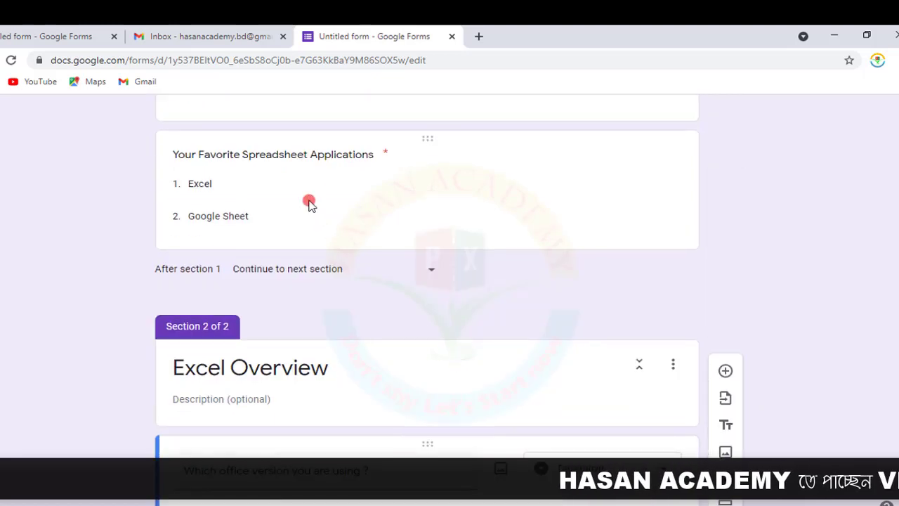
click(302, 189)
scroll(354, 382, down, 3)
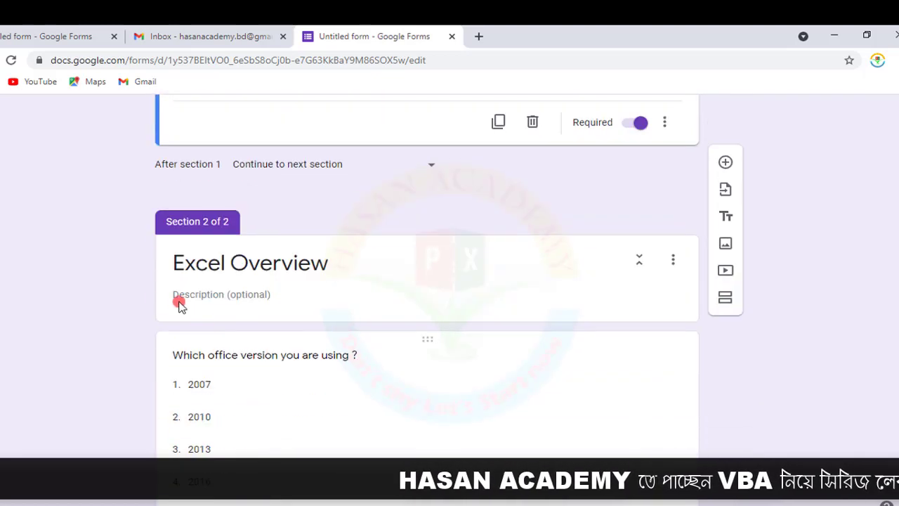
scroll(412, 317, up, 3)
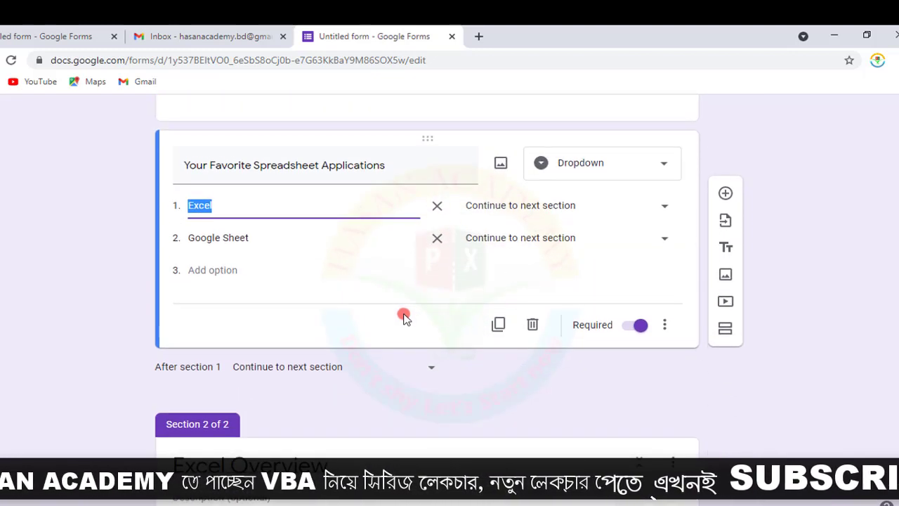
scroll(405, 316, up, 4)
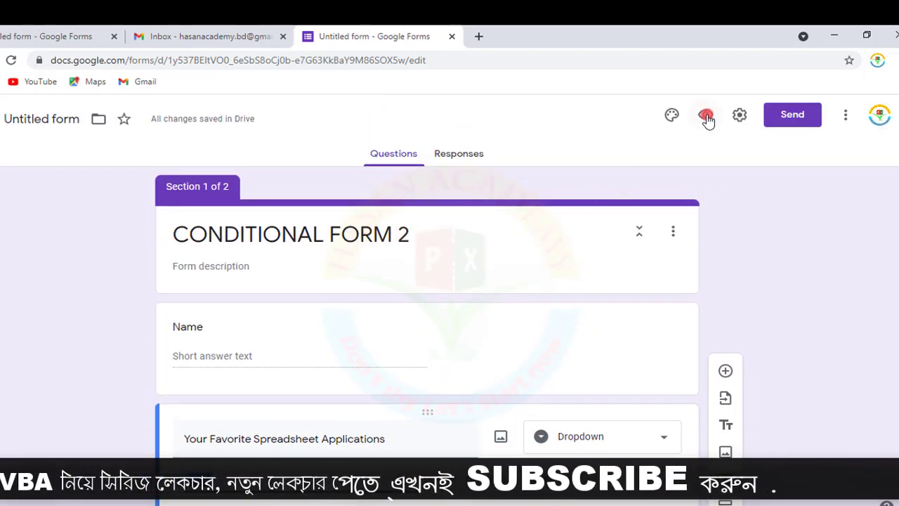
Step: Preview the form, check the choices of the favorite spreadsheet dropdown and close the preview
click(706, 117)
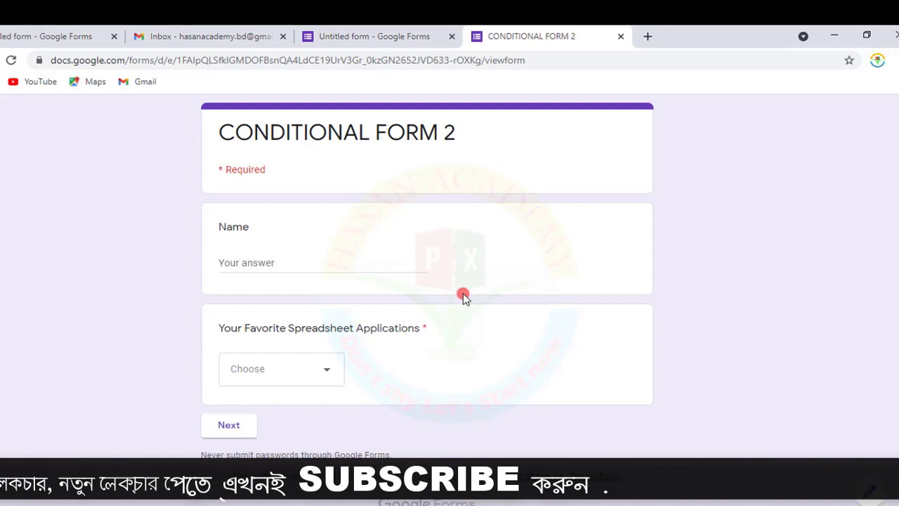
click(278, 263)
click(326, 375)
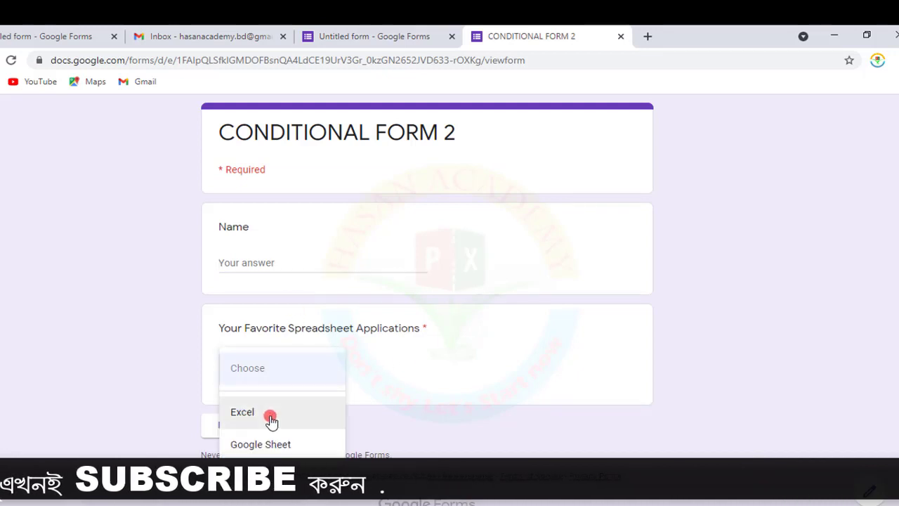
click(407, 393)
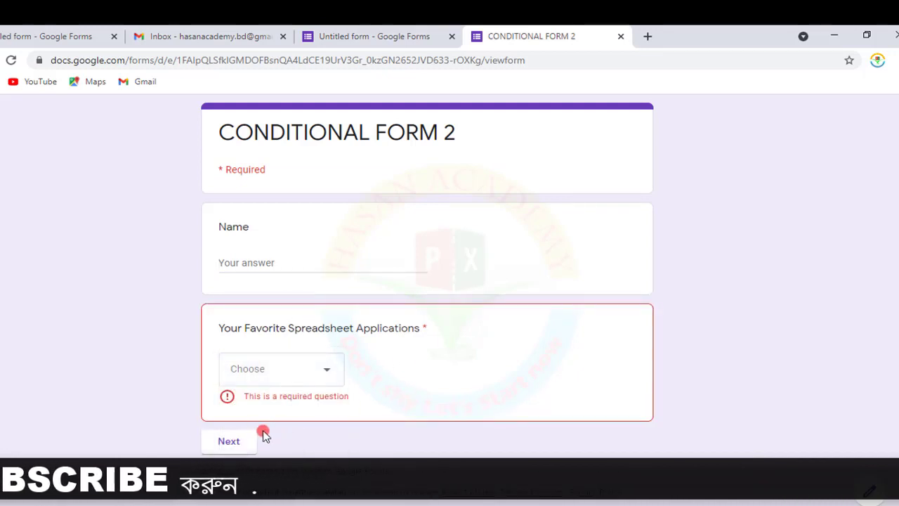
click(621, 35)
Step: Set the Excel option of the favorite spreadsheet question to go to section 2 (Excel Overview)
scroll(480, 317, down, 4)
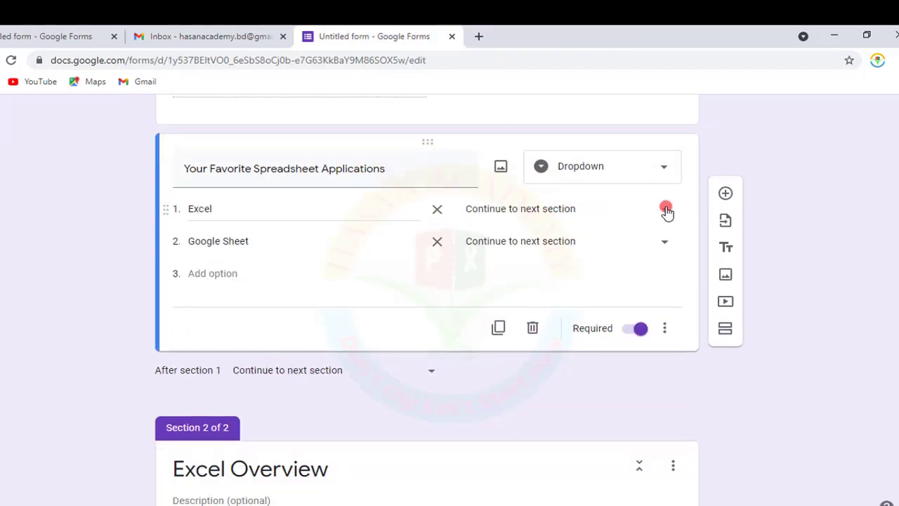
click(664, 209)
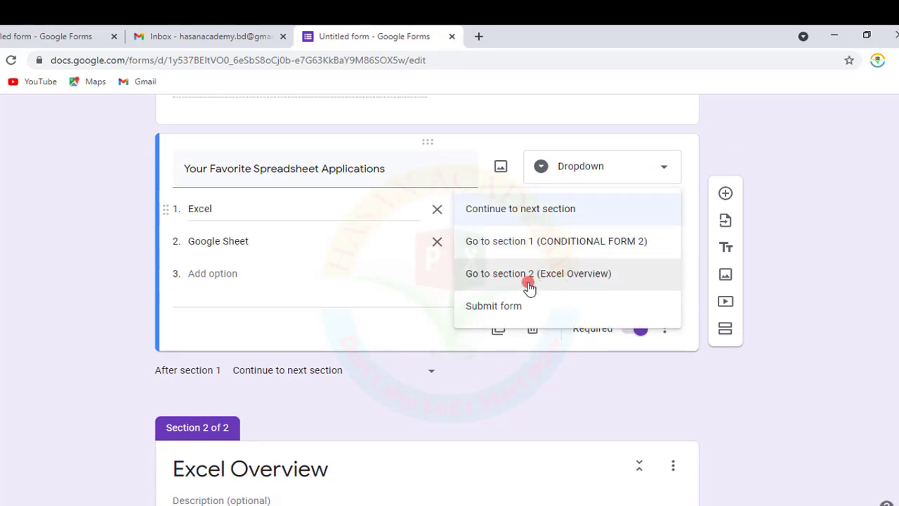
scroll(343, 433, down, 2)
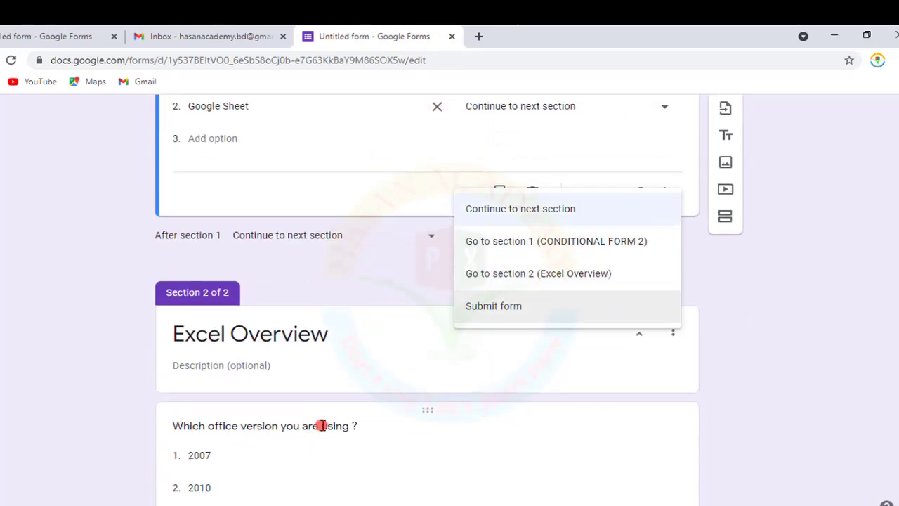
click(522, 274)
scroll(355, 361, down, 2)
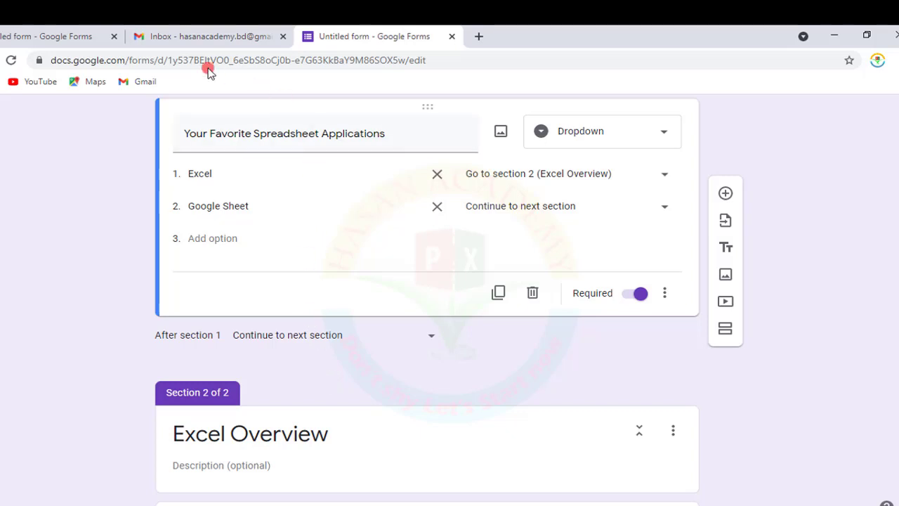
Step: Preview the form, choose Excel as the favorite spreadsheet application and continue to the following section
scroll(391, 206, up, 5)
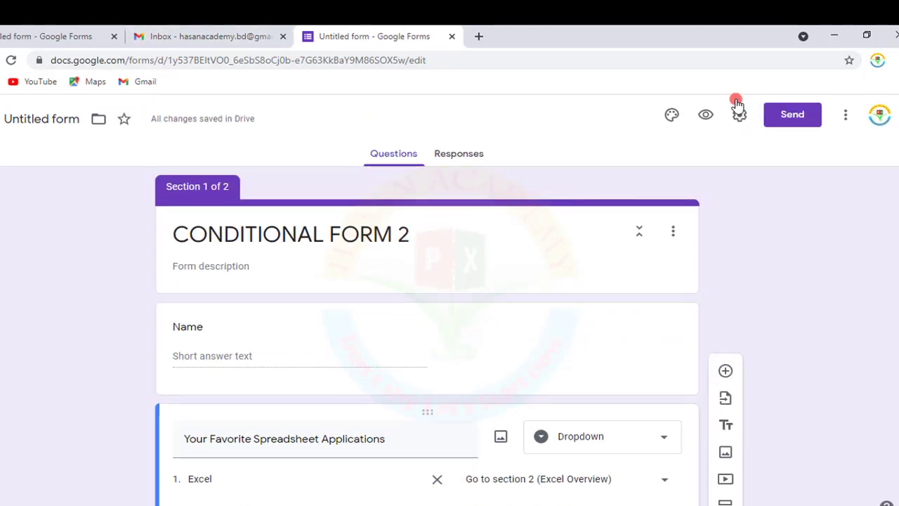
click(705, 116)
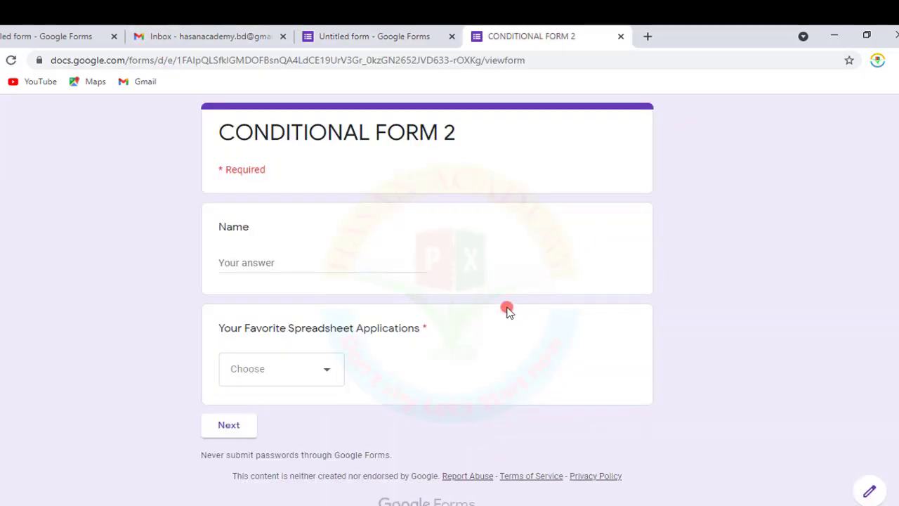
click(325, 371)
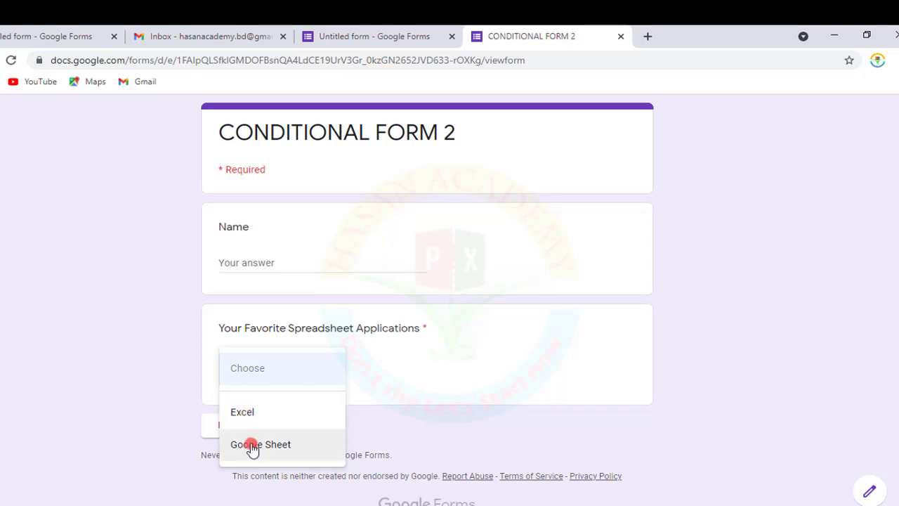
scroll(264, 420, down, 1)
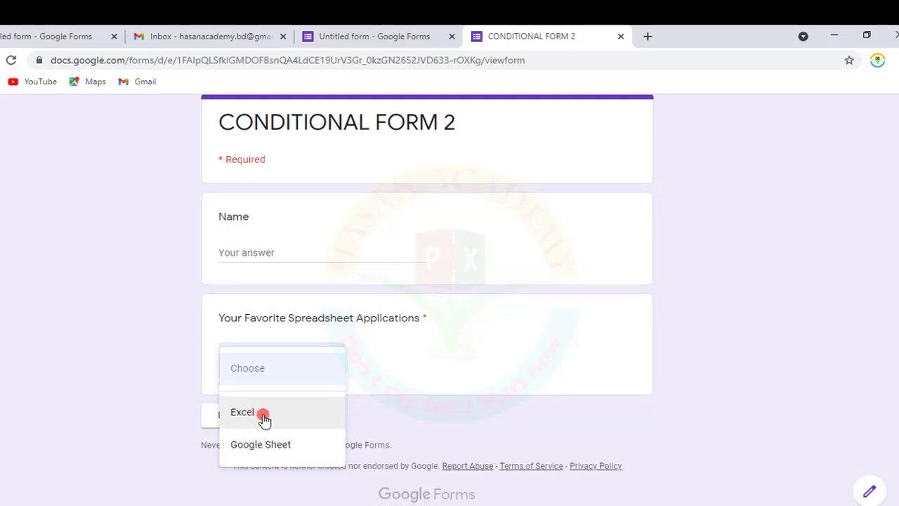
click(462, 334)
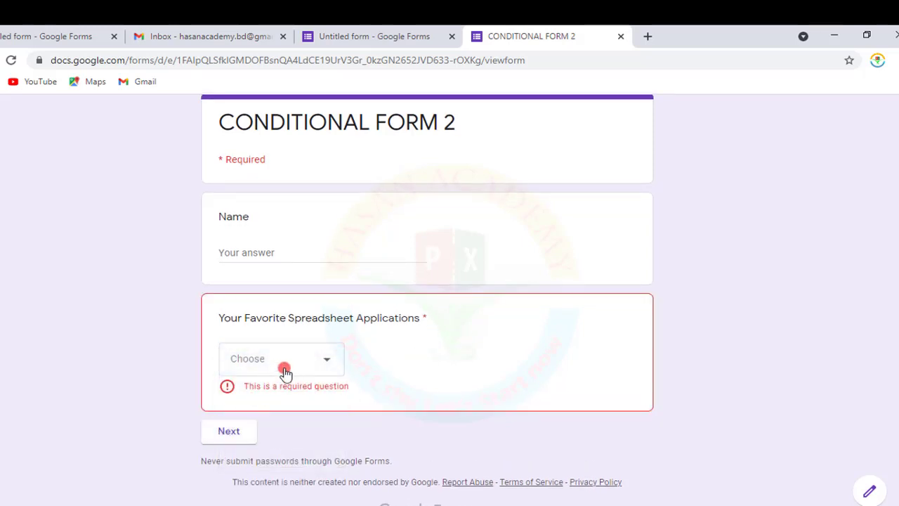
click(338, 361)
click(426, 355)
click(324, 358)
click(288, 411)
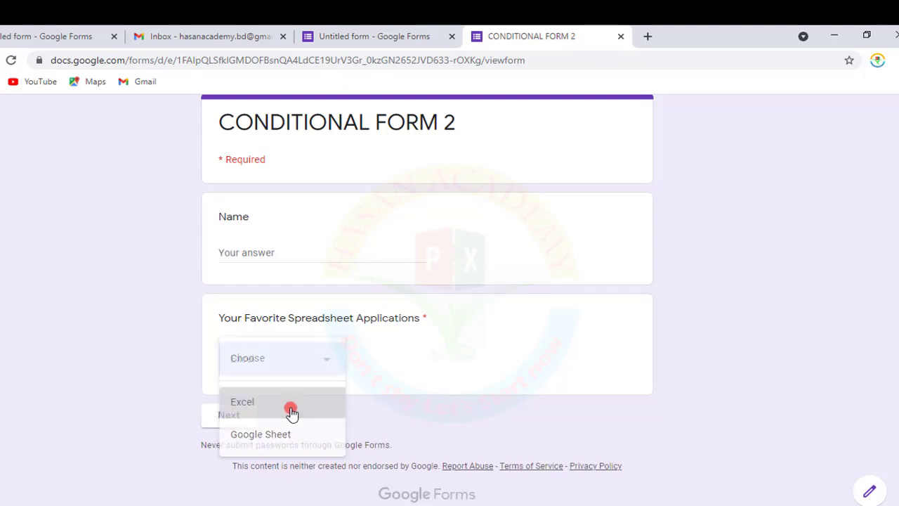
click(236, 419)
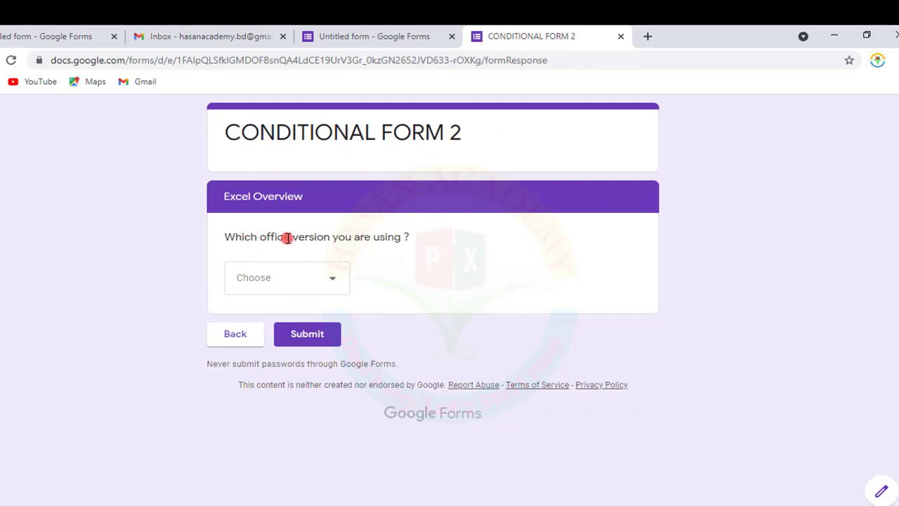
Step: Check the office version choices in the previewed Excel Overview section, return to the first section and close the preview
click(338, 282)
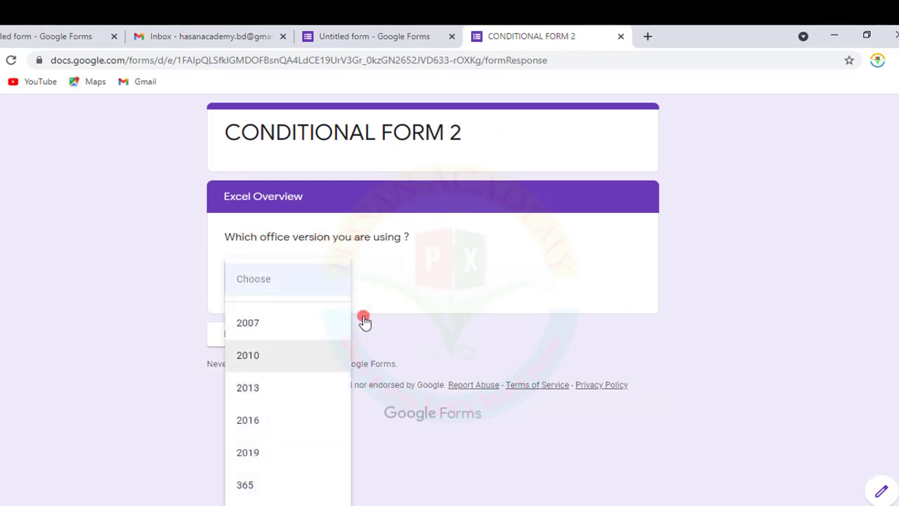
click(399, 281)
click(238, 334)
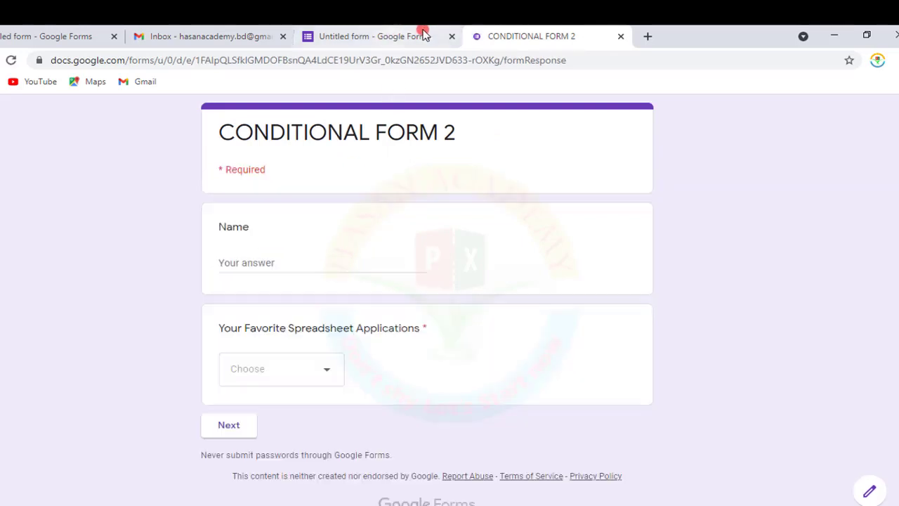
click(621, 35)
Step: Add a new section between the favorite spreadsheet question and the Excel Overview section
scroll(355, 324, down, 5)
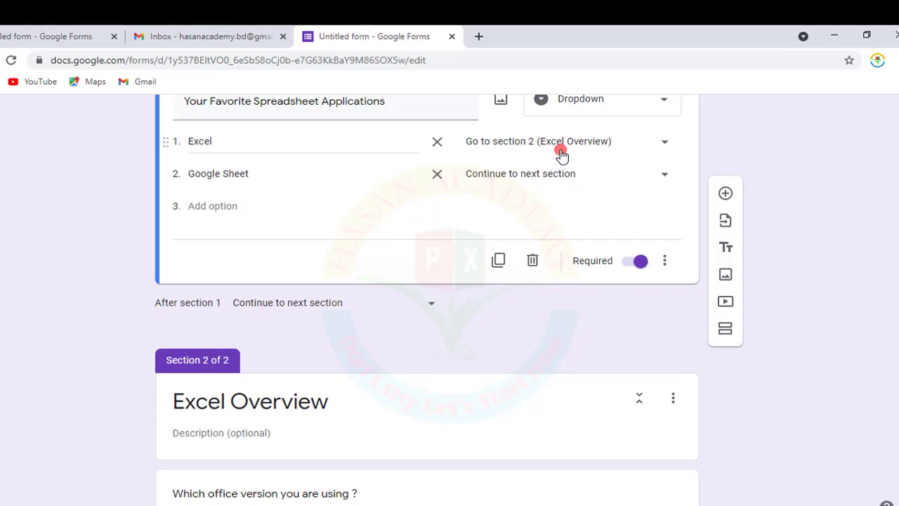
click(725, 330)
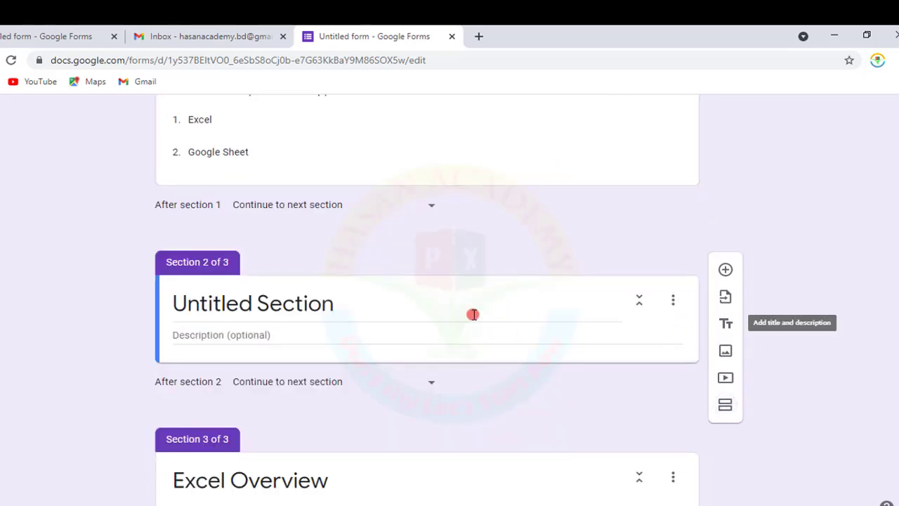
scroll(469, 312, down, 5)
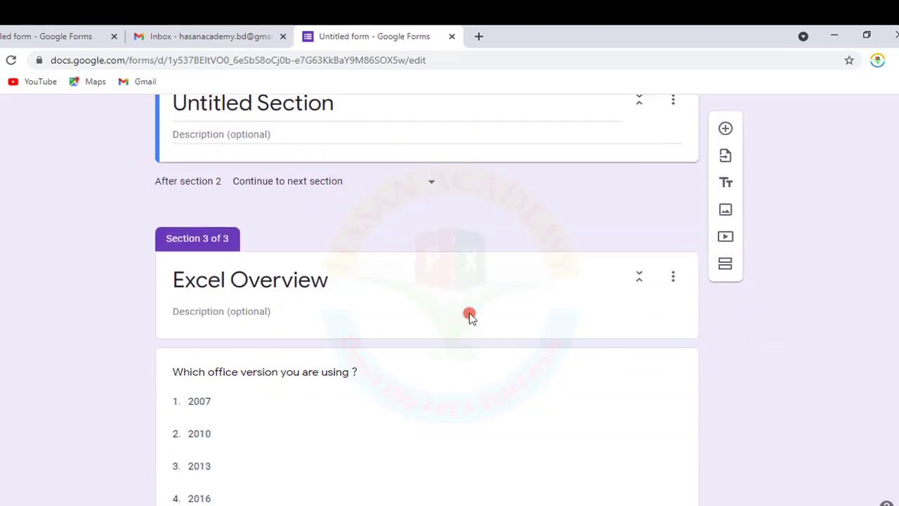
scroll(301, 431, up, 3)
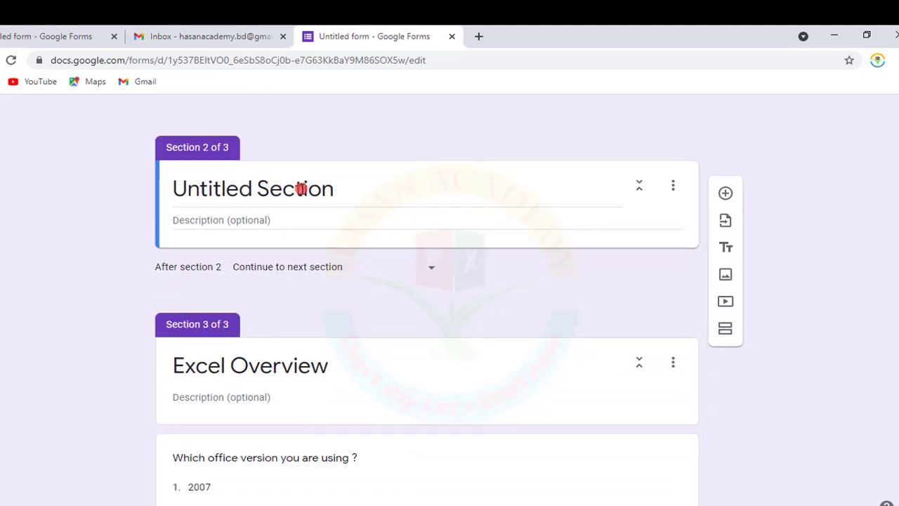
Step: Title the new second section "Google sheet overview"
click(356, 191)
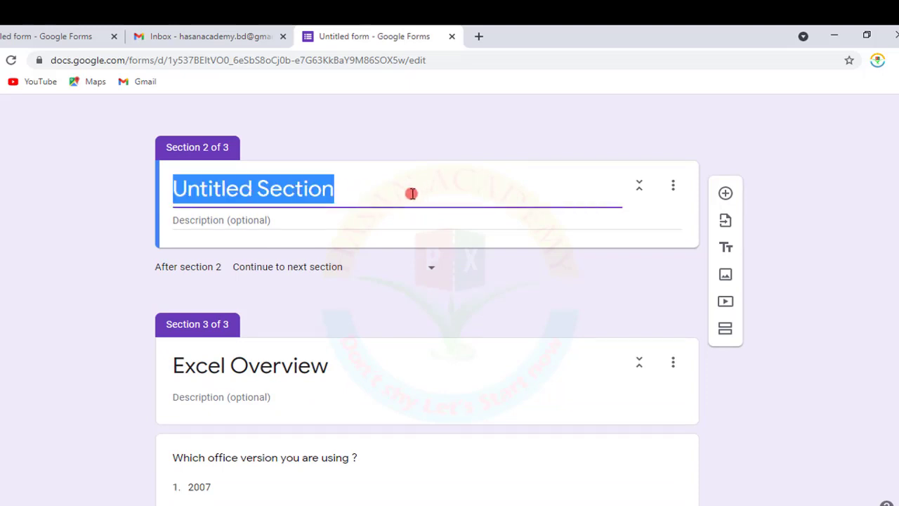
text(Google sheet overview)
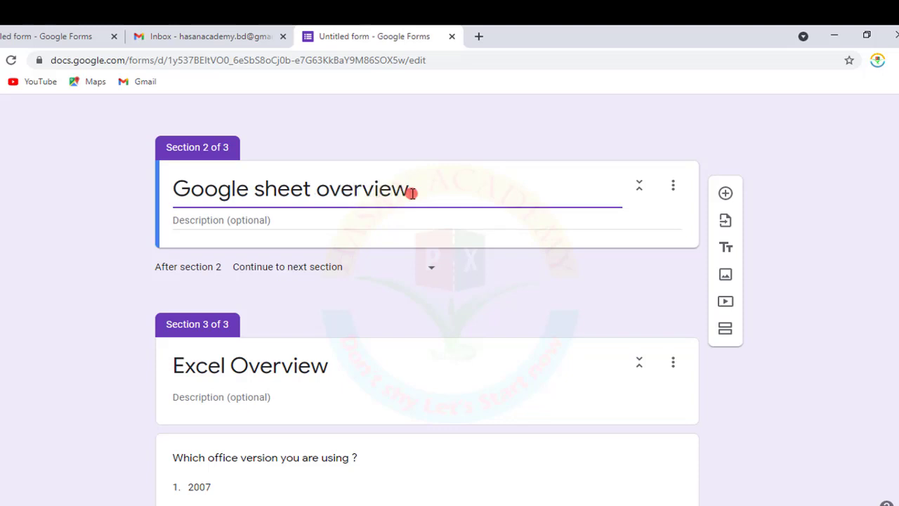
click(507, 252)
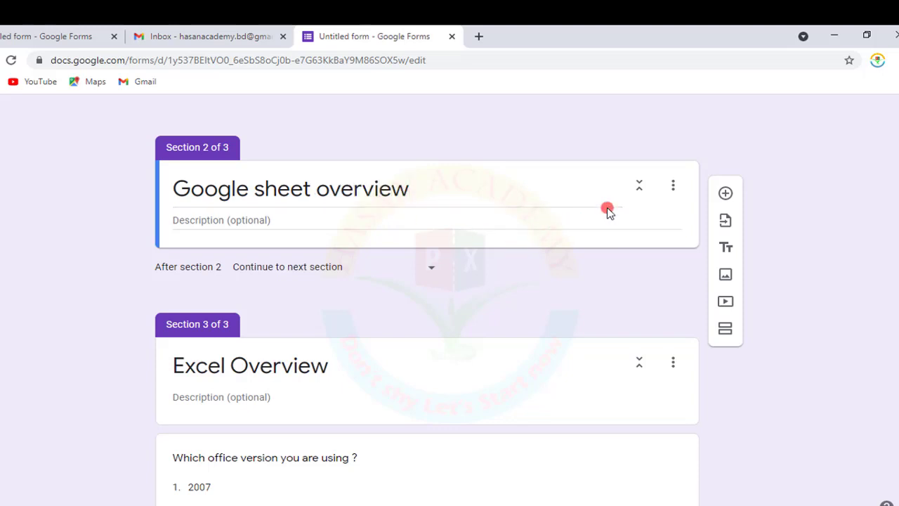
Step: Add a question to the Google sheet overview section, with the text "Which purpose you are Using?" copied from the other open form
click(725, 192)
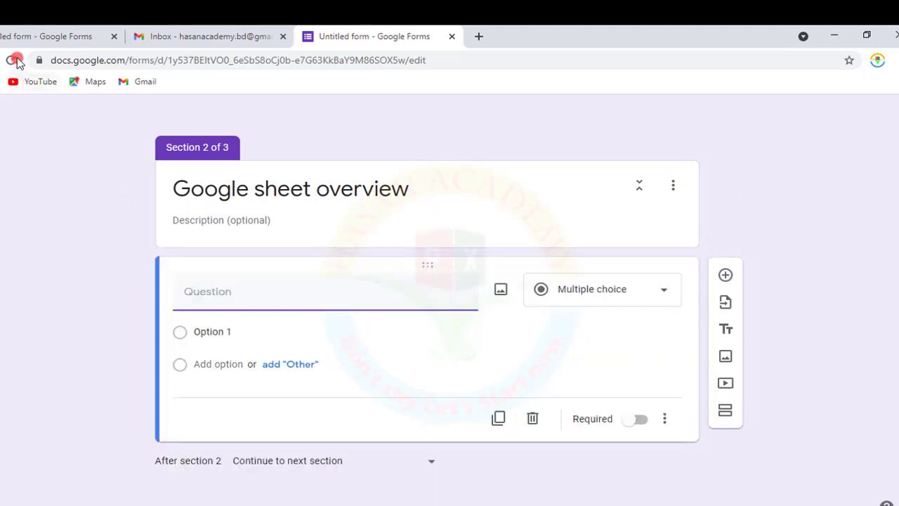
click(10, 36)
scroll(311, 301, down, 5)
scroll(315, 306, down, 7)
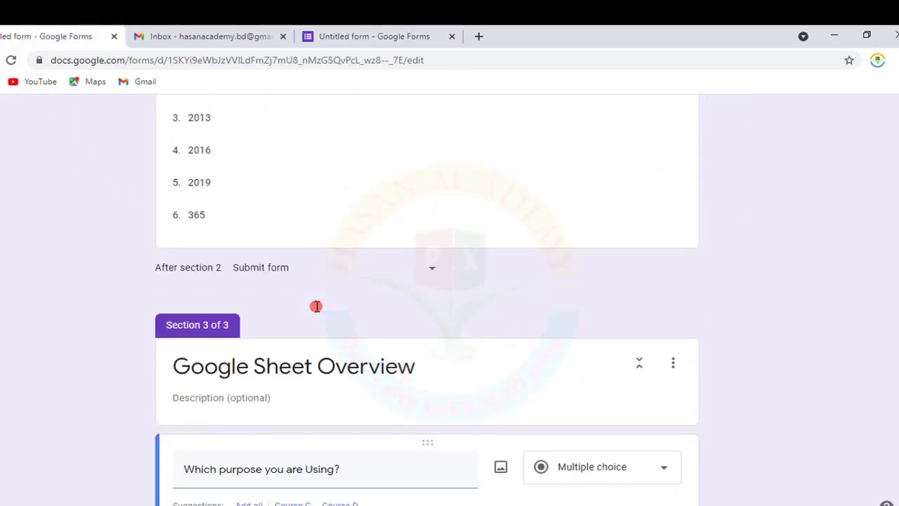
drag(364, 273, 184, 282)
key(ctrl+c)
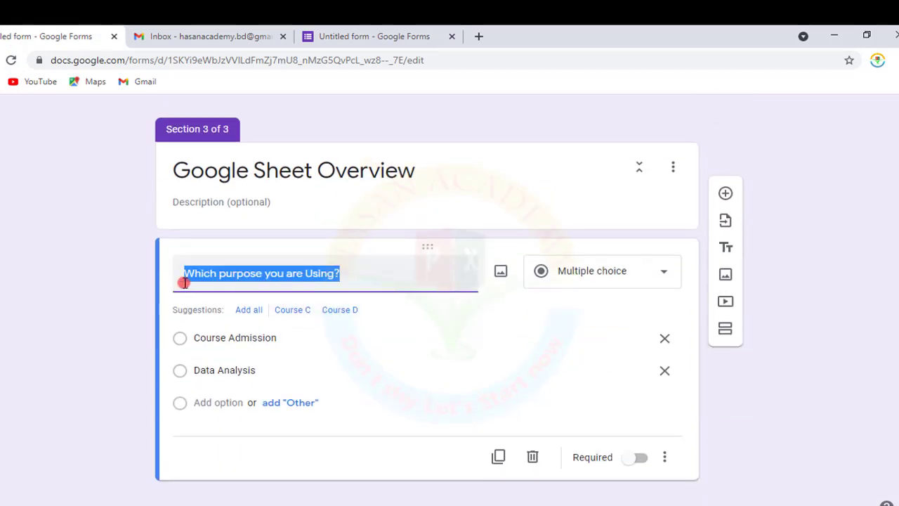
click(395, 37)
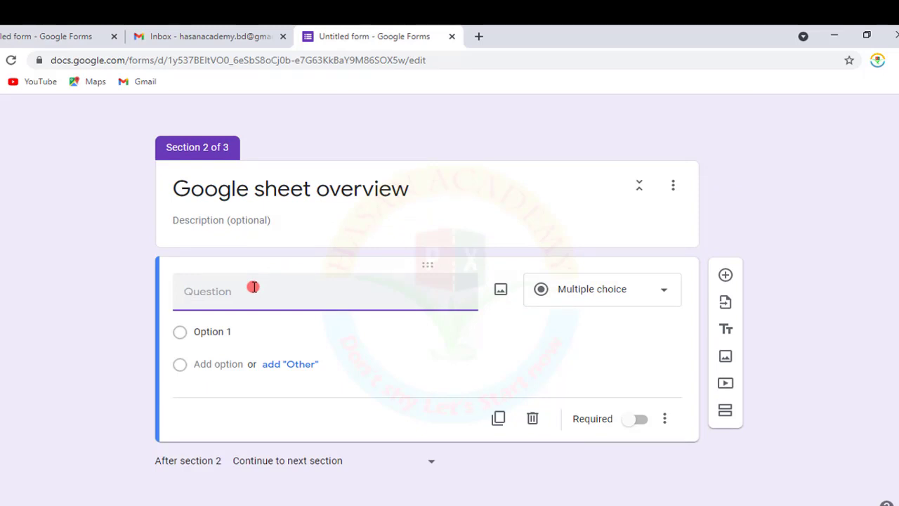
key(ctrl+v)
Step: Give the purpose question the options Admission Test and Data Analysis and change its type to Dropdown
click(257, 329)
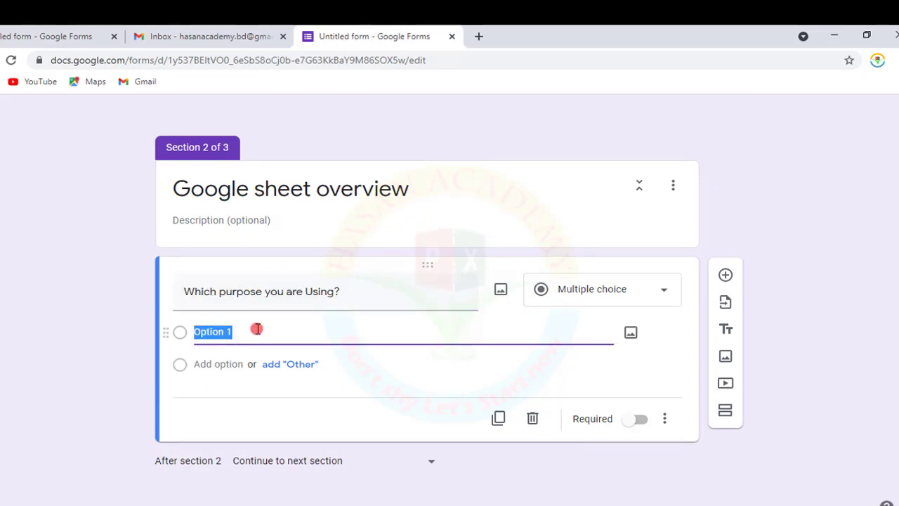
text(Add)
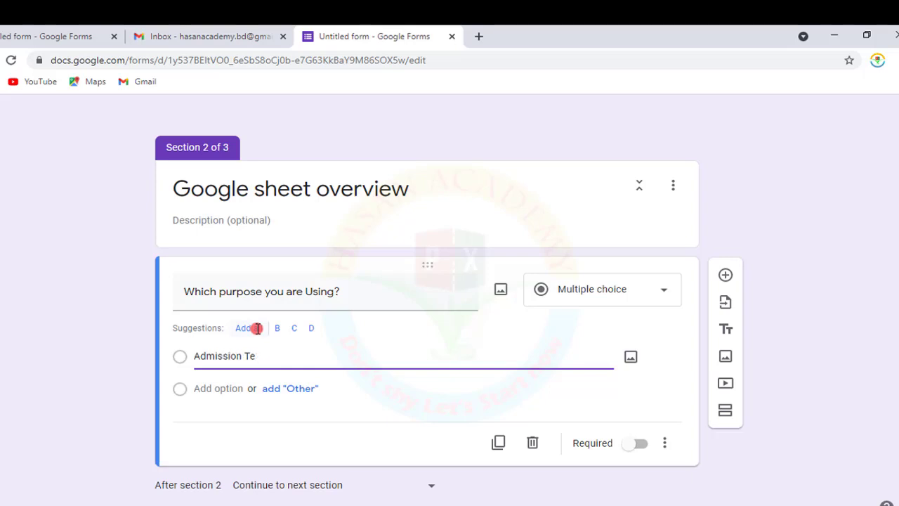
click(219, 390)
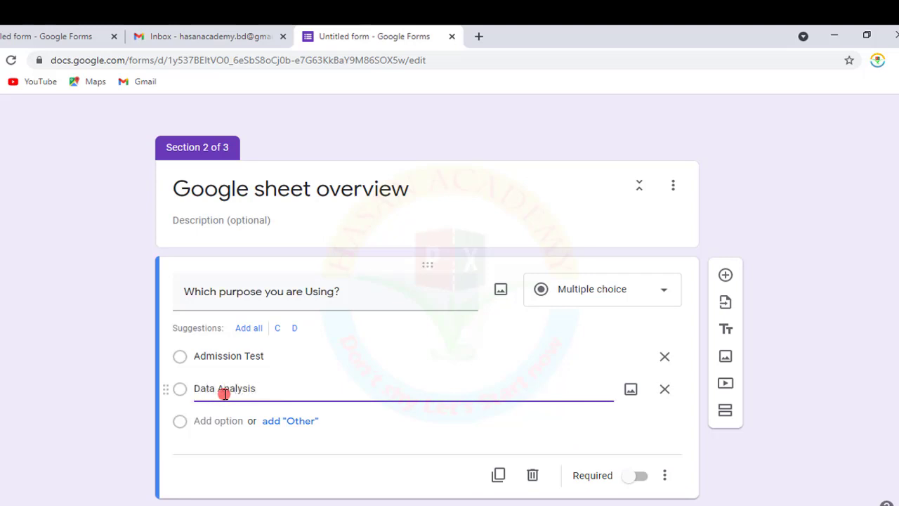
click(669, 292)
click(580, 277)
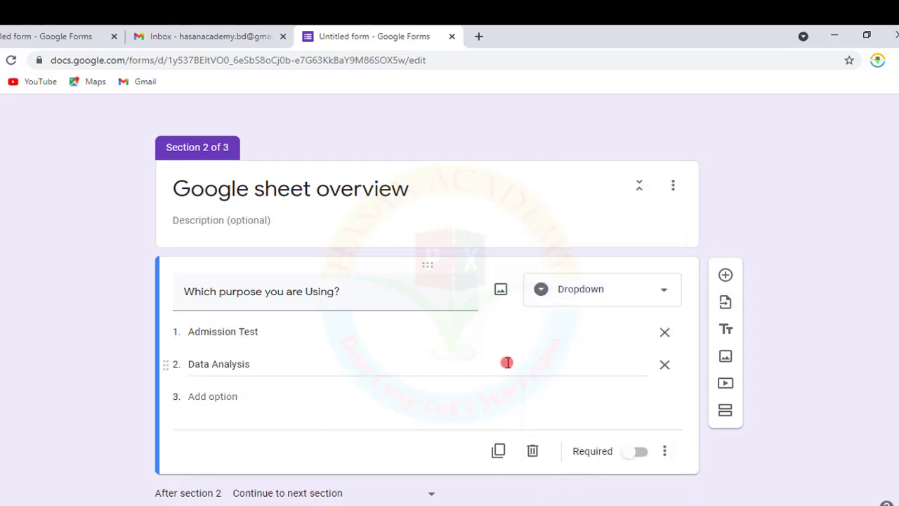
Step: Reorder the sections so that Google sheet overview comes after Excel Overview, and save the order
scroll(507, 362, up, 10)
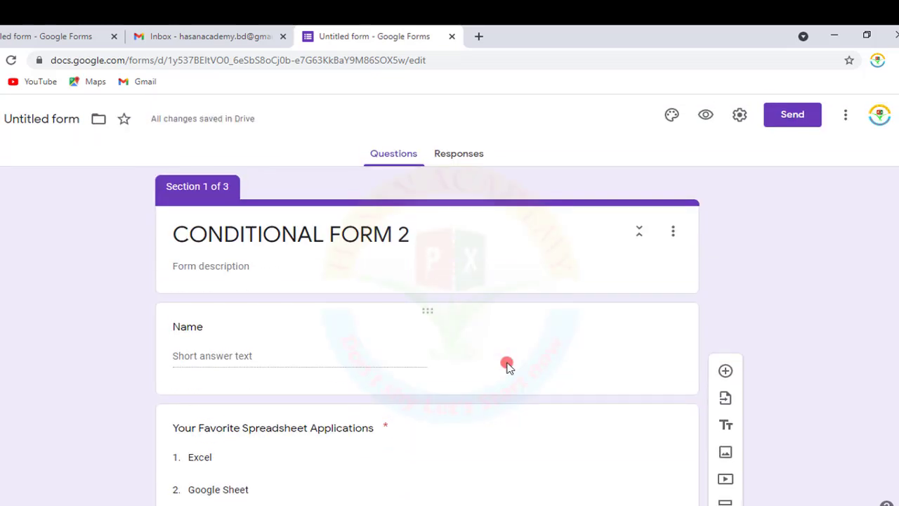
scroll(507, 362, down, 6)
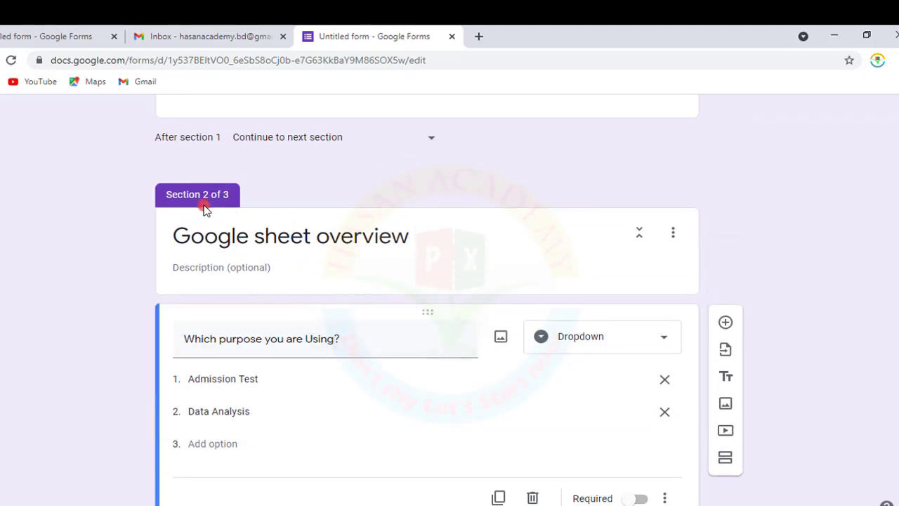
click(540, 259)
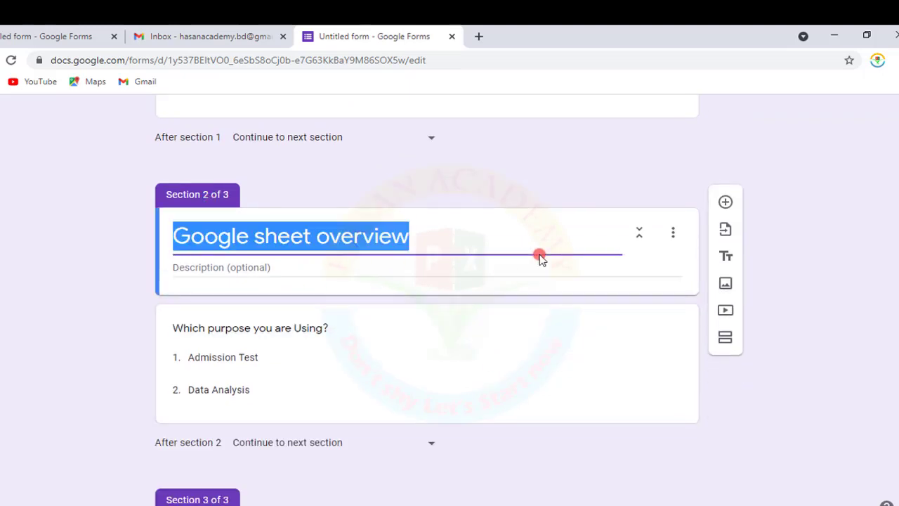
click(673, 232)
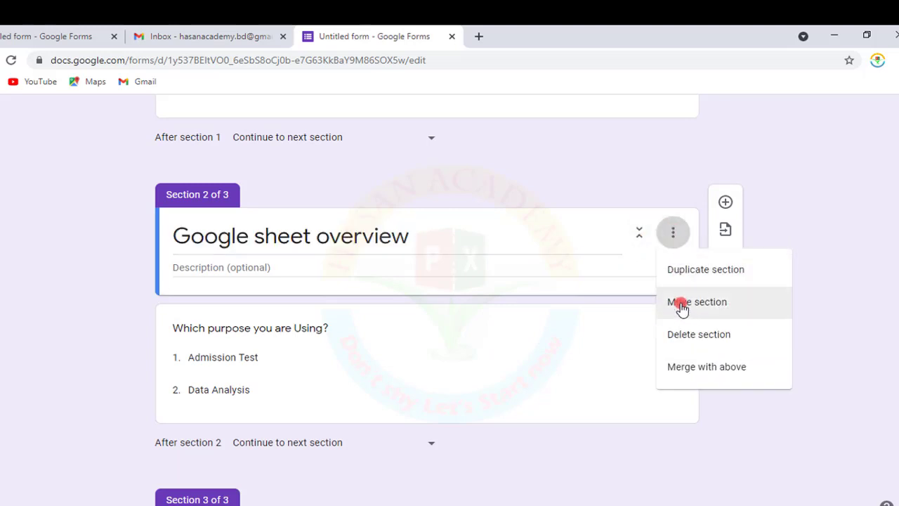
click(681, 306)
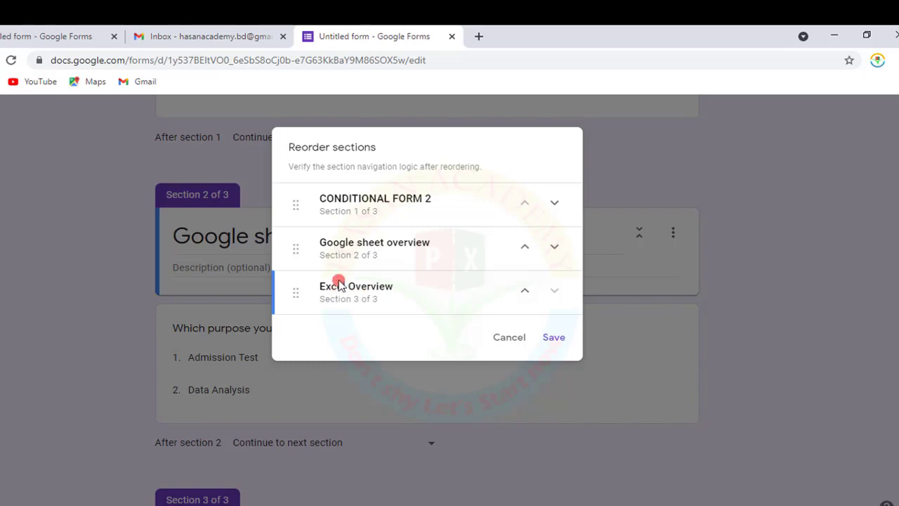
scroll(359, 208, up, 2)
scroll(360, 207, down, 1)
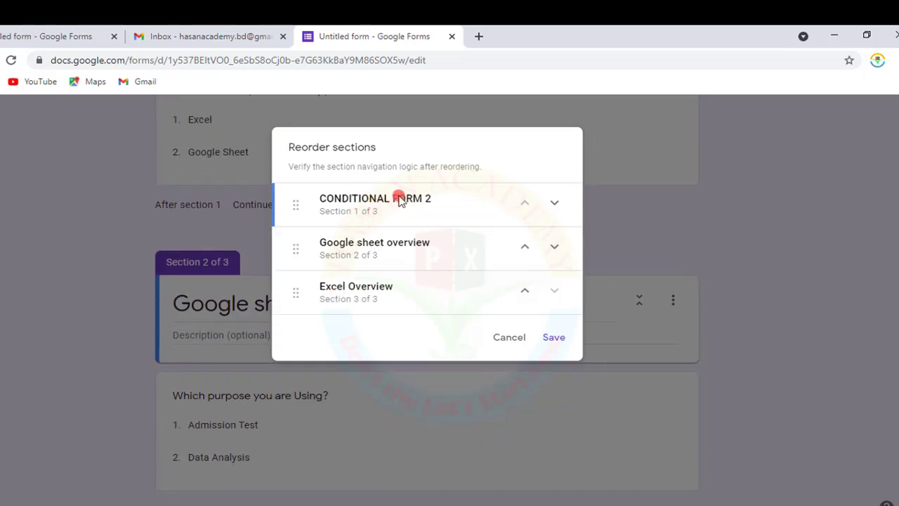
click(554, 246)
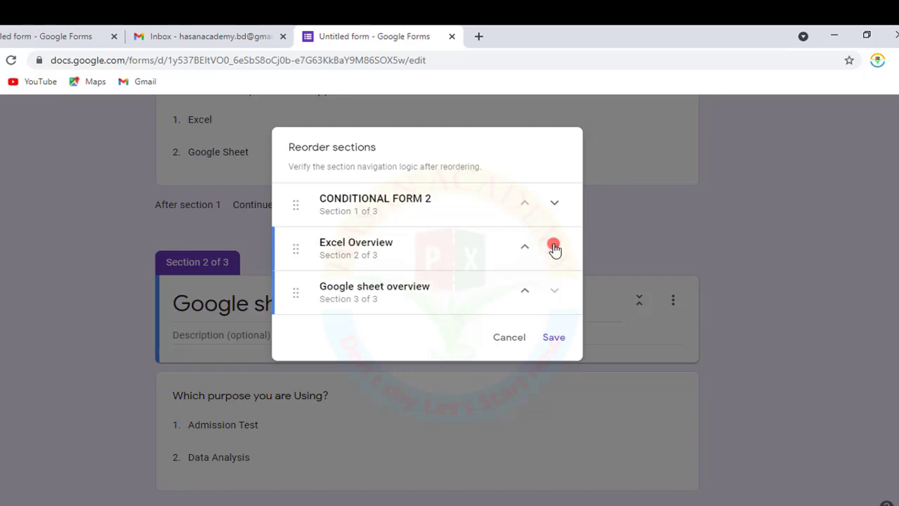
click(554, 337)
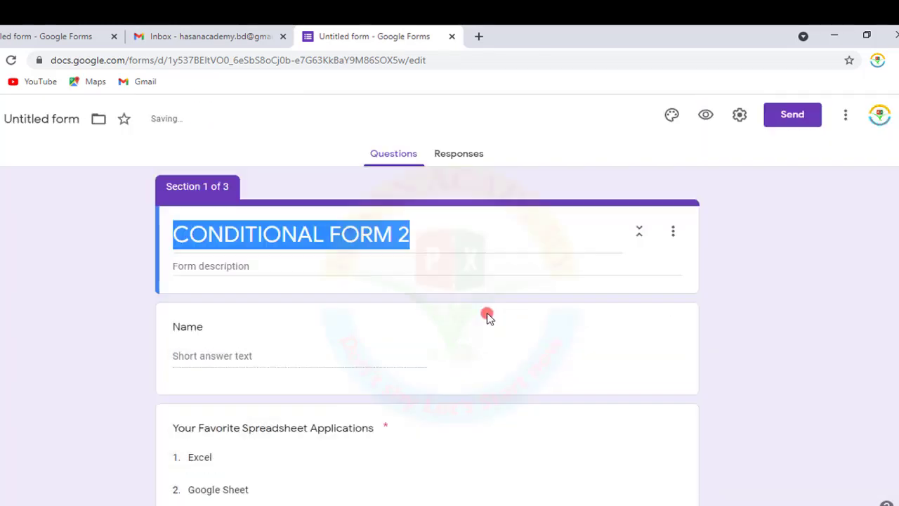
Step: Review the order of the form's sections and open the favorite spreadsheet question to inspect its answer branching
scroll(454, 304, down, 2)
scroll(384, 293, down, 3)
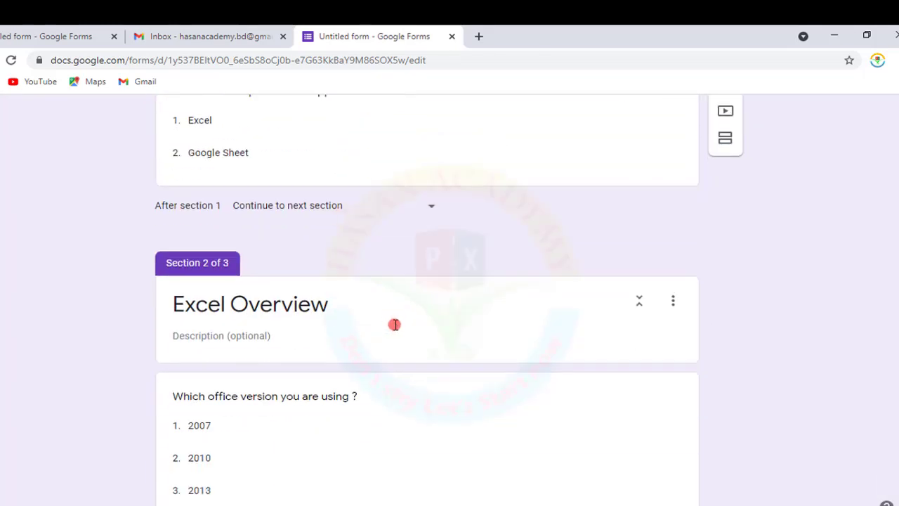
scroll(388, 320, down, 6)
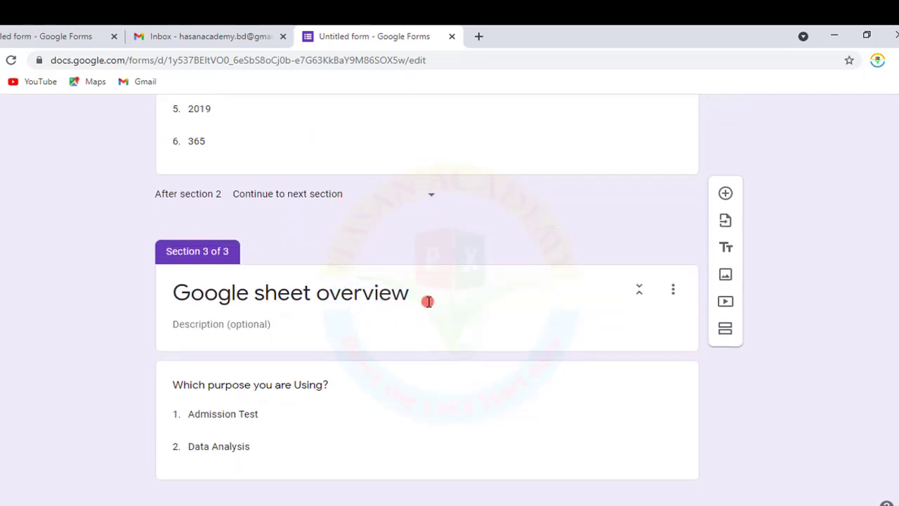
scroll(428, 301, up, 3)
scroll(428, 301, up, 3)
scroll(355, 305, up, 4)
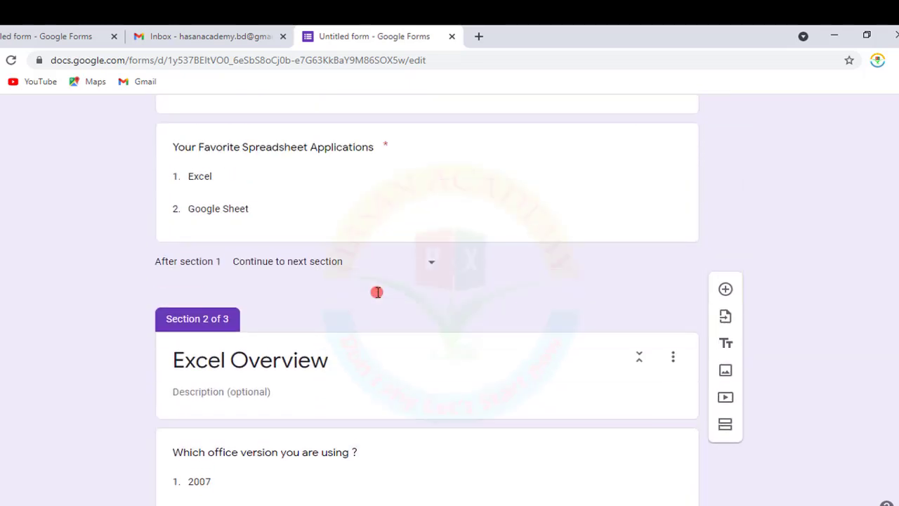
click(311, 309)
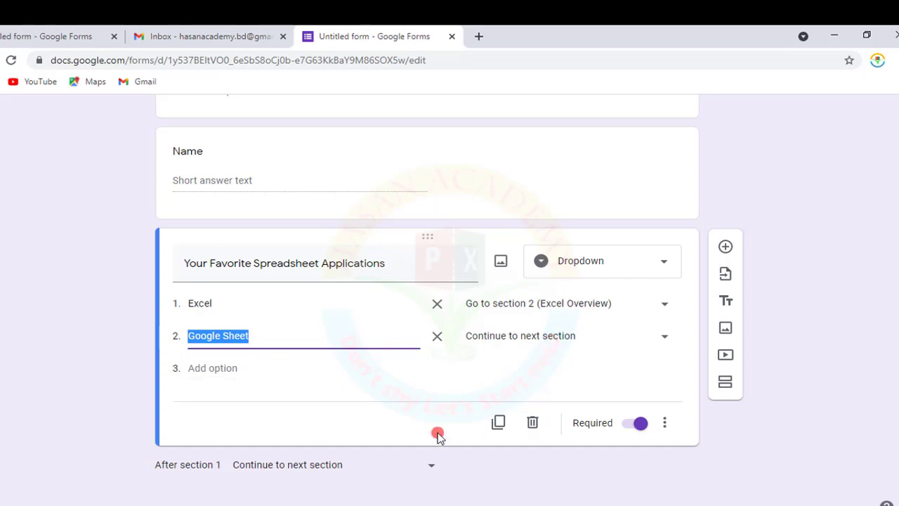
Step: Preview the form, choose Google Sheet as the favorite spreadsheet application and continue to the following section
scroll(329, 417, down, 3)
scroll(592, 257, up, 6)
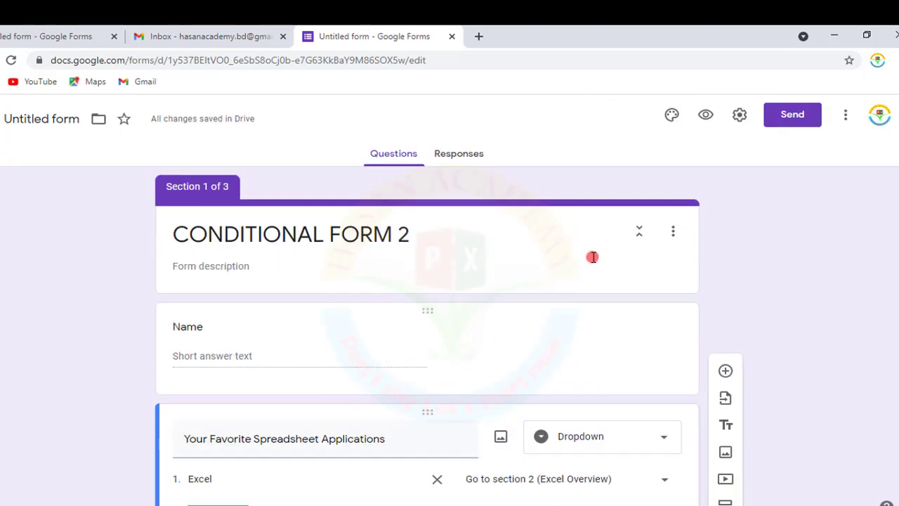
click(708, 115)
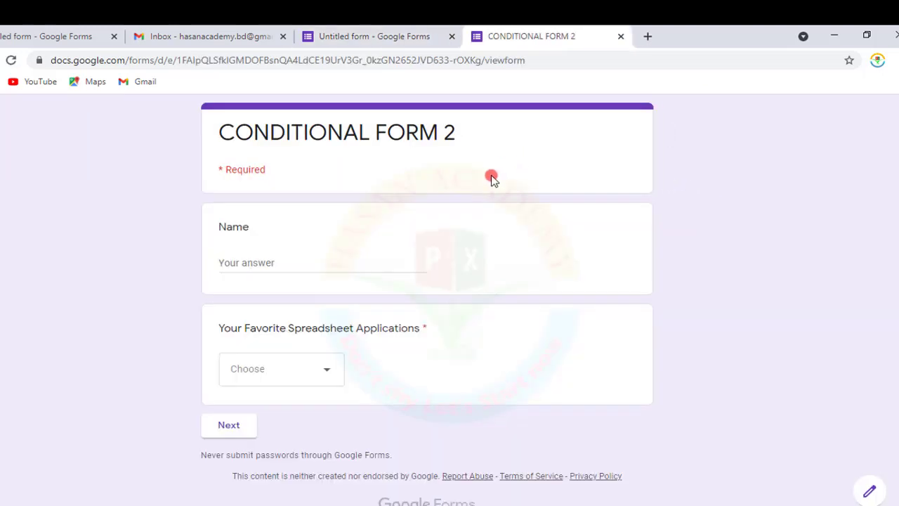
click(275, 262)
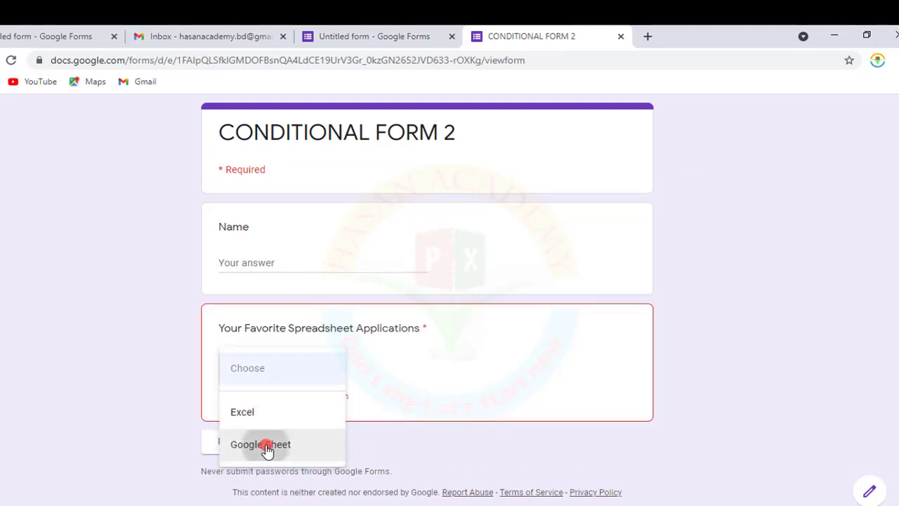
click(267, 445)
click(241, 427)
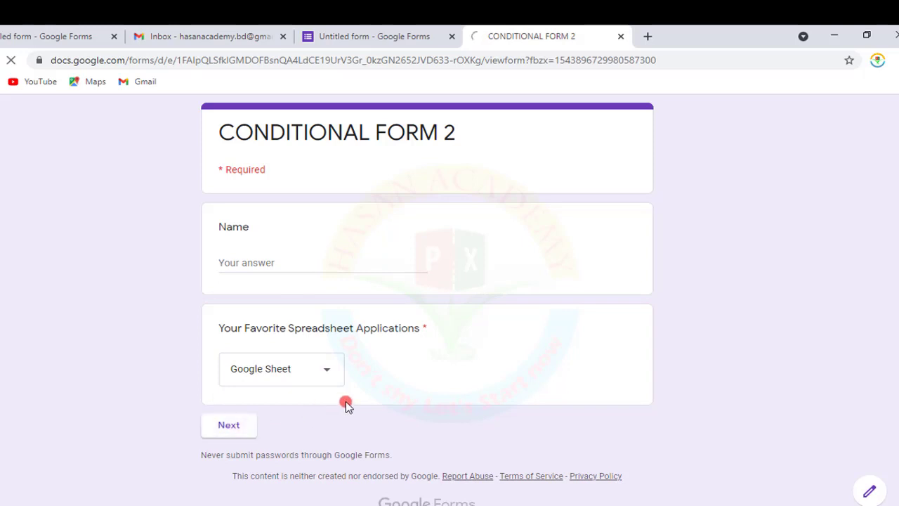
Step: Look at the office version choices in the section reached from the Google Sheet answer and leave the preview
click(334, 284)
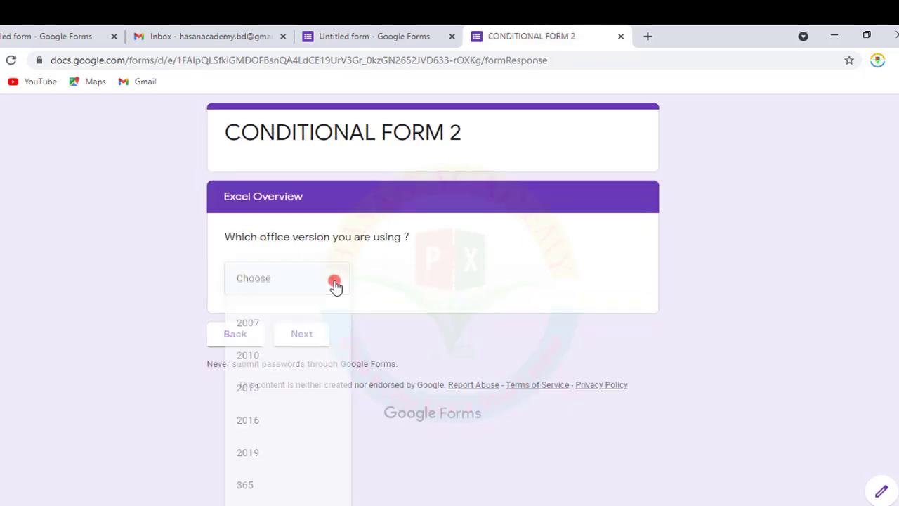
click(448, 297)
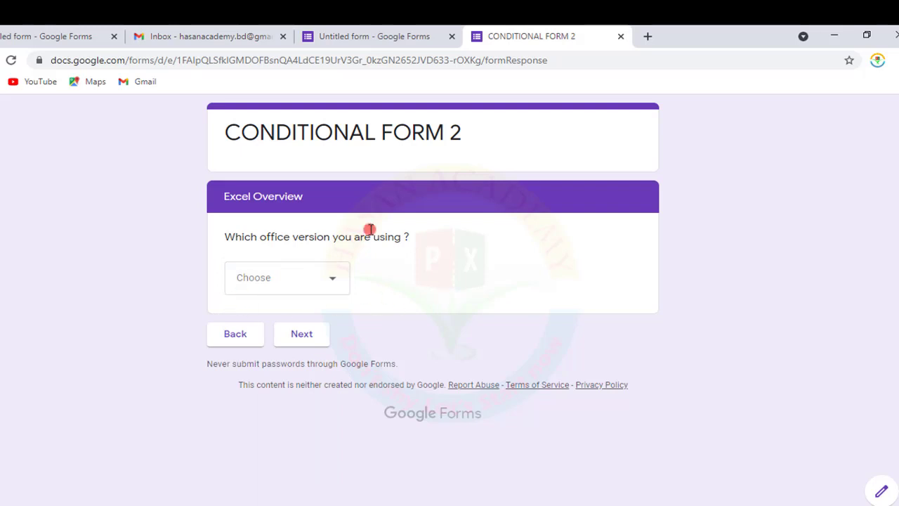
click(619, 37)
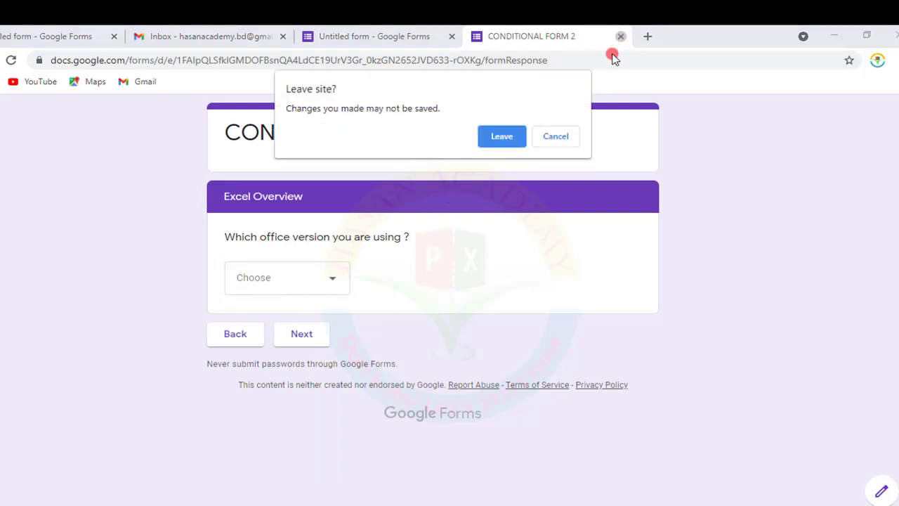
click(502, 137)
Step: Set the Google Sheet option of the favorite spreadsheet question to go to section 3 (Google sheet overview)
scroll(485, 361, down, 4)
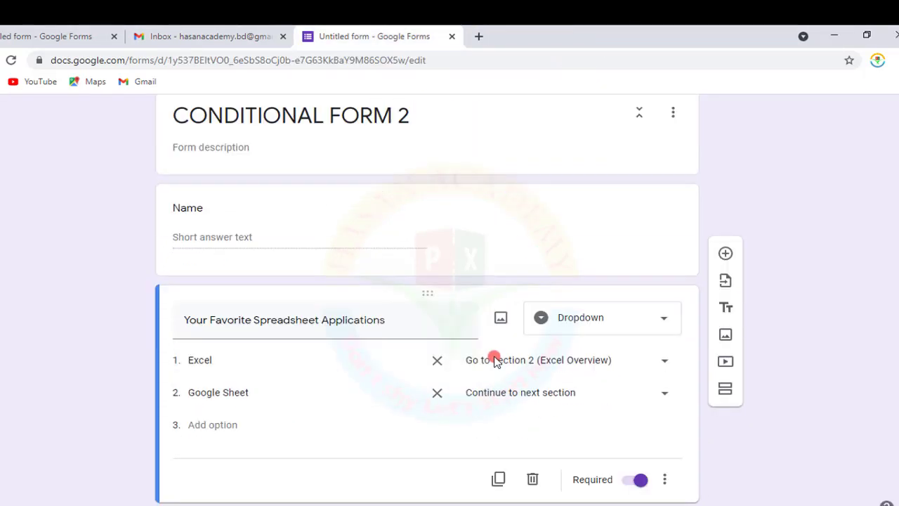
click(668, 241)
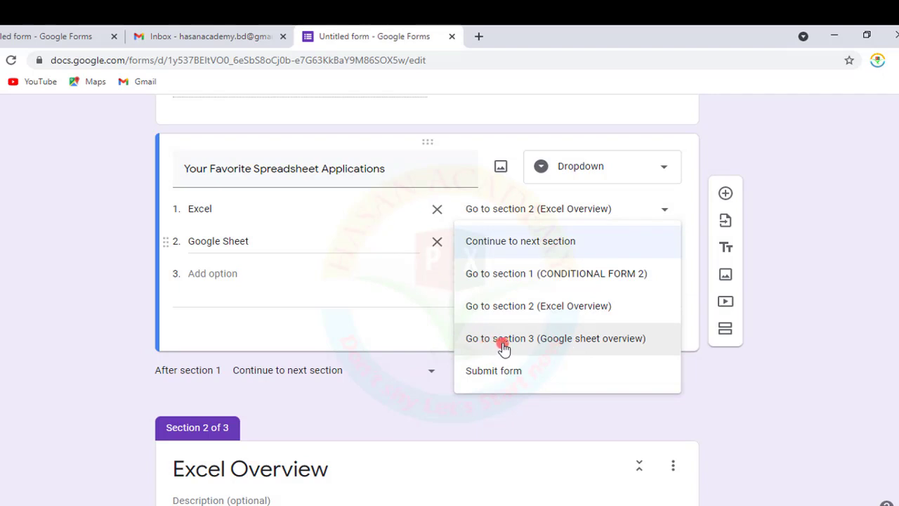
click(538, 344)
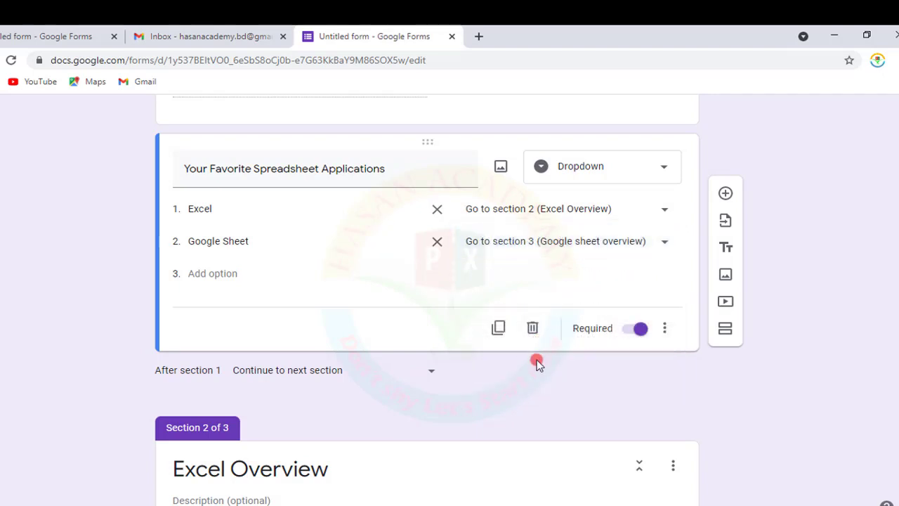
scroll(537, 360, down, 9)
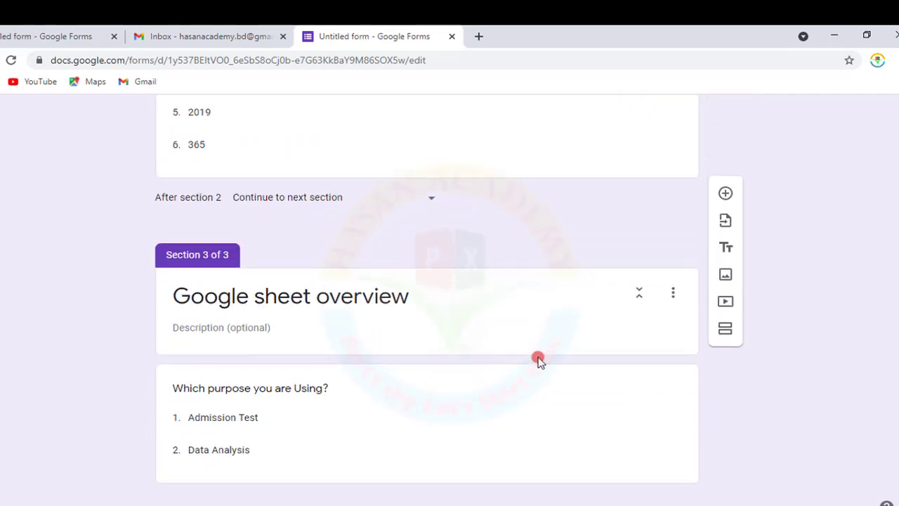
scroll(455, 308, up, 10)
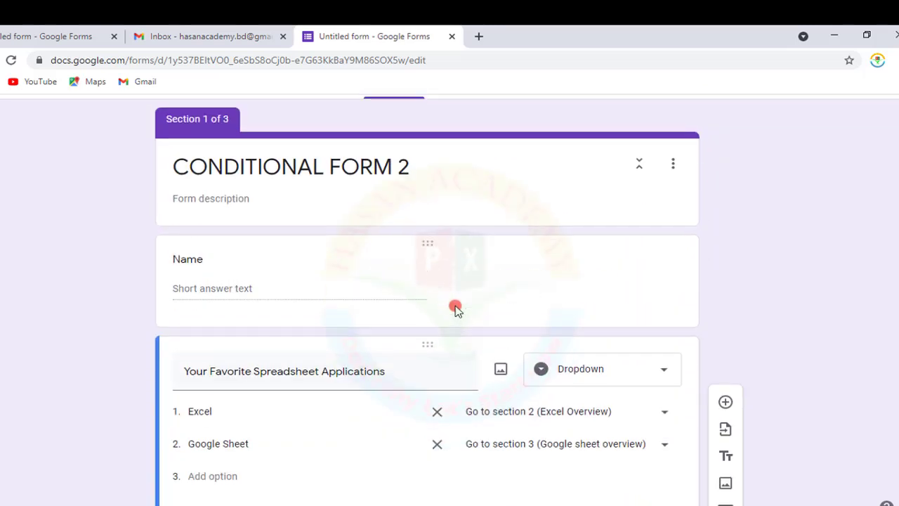
Step: Preview the form, fill in the respondent's name with Excel as the favorite spreadsheet application, and continue to the following section
scroll(533, 281, up, 1)
click(707, 118)
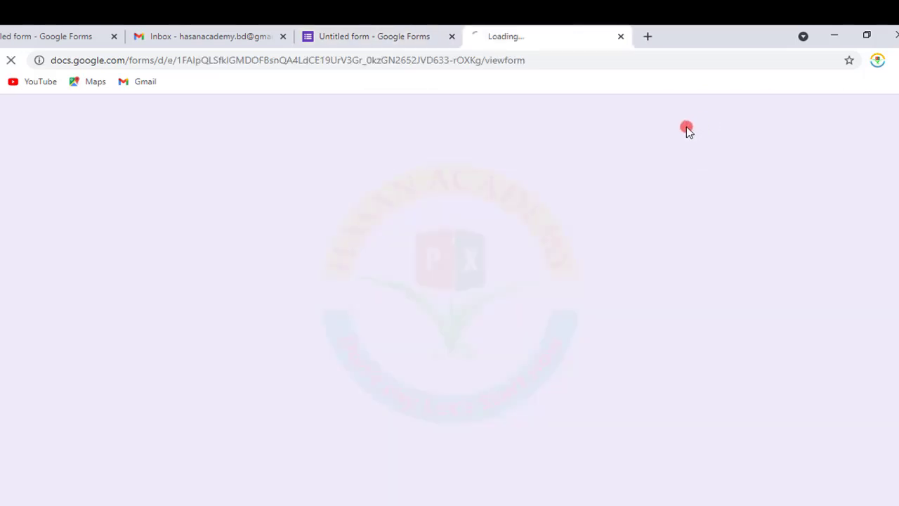
click(346, 264)
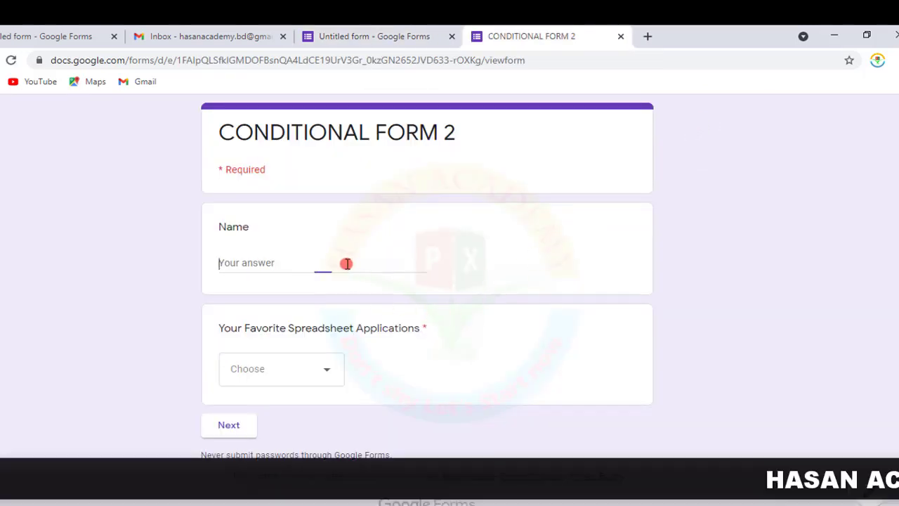
text(Mohiuddin)
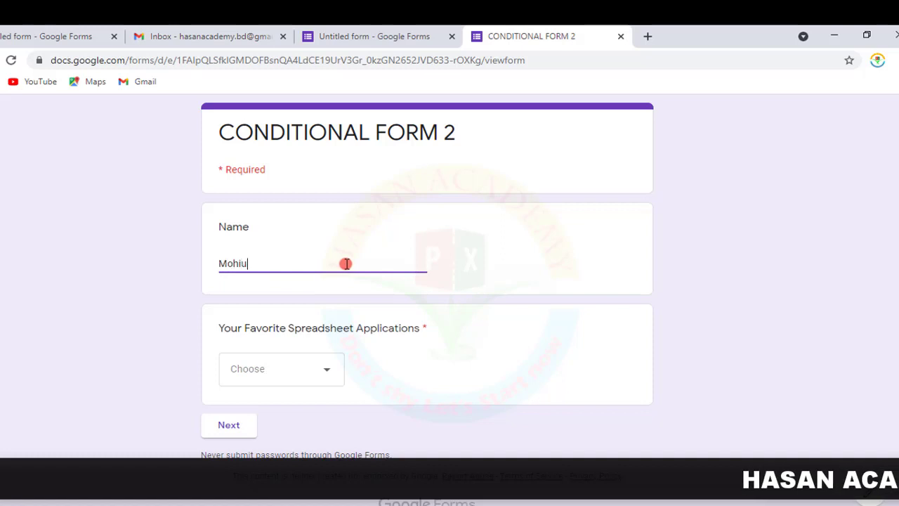
click(335, 375)
click(277, 413)
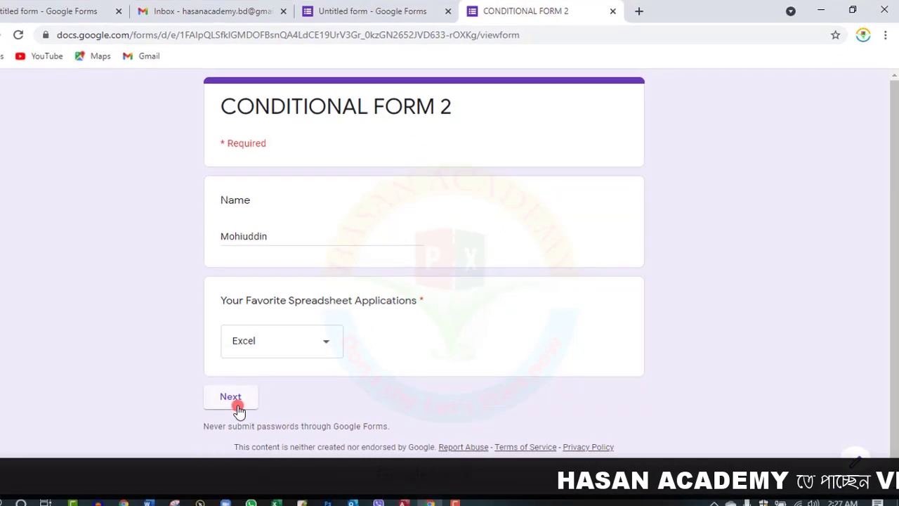
click(232, 427)
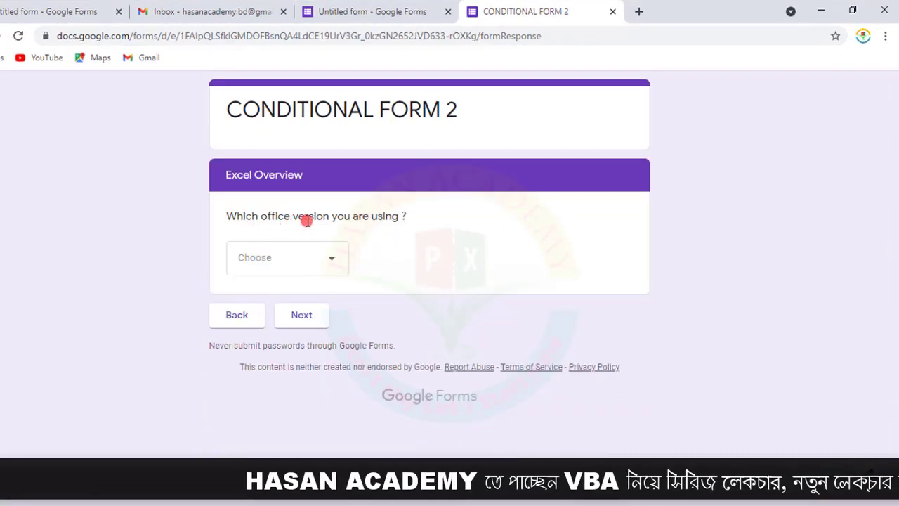
Step: Answer the office version question in the Excel Overview section with 2019 and continue
click(334, 259)
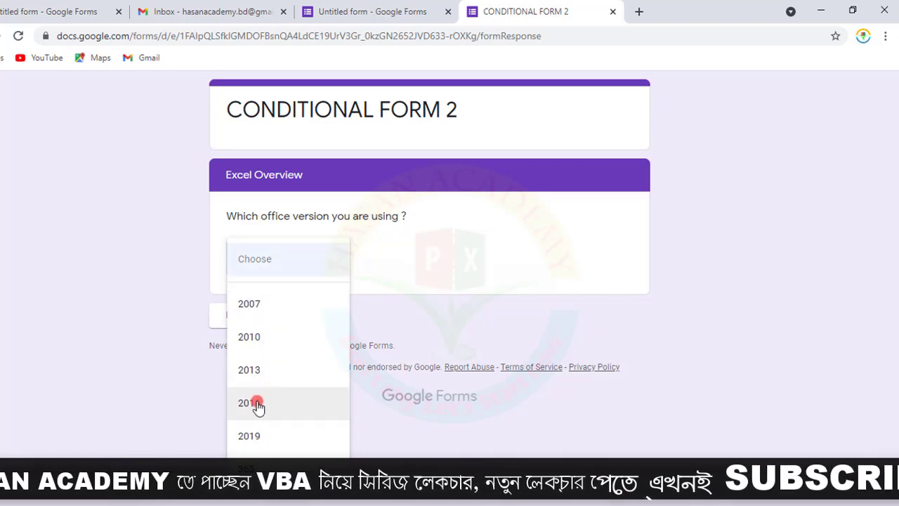
click(249, 431)
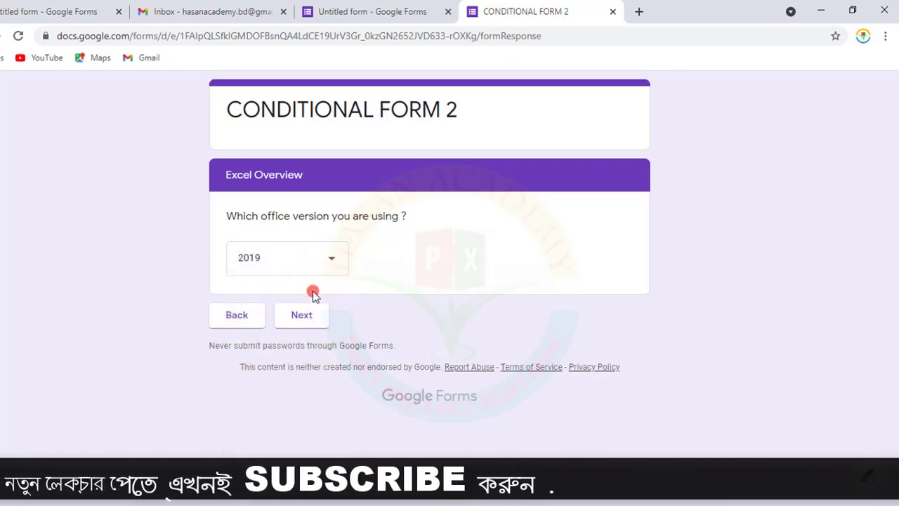
click(322, 315)
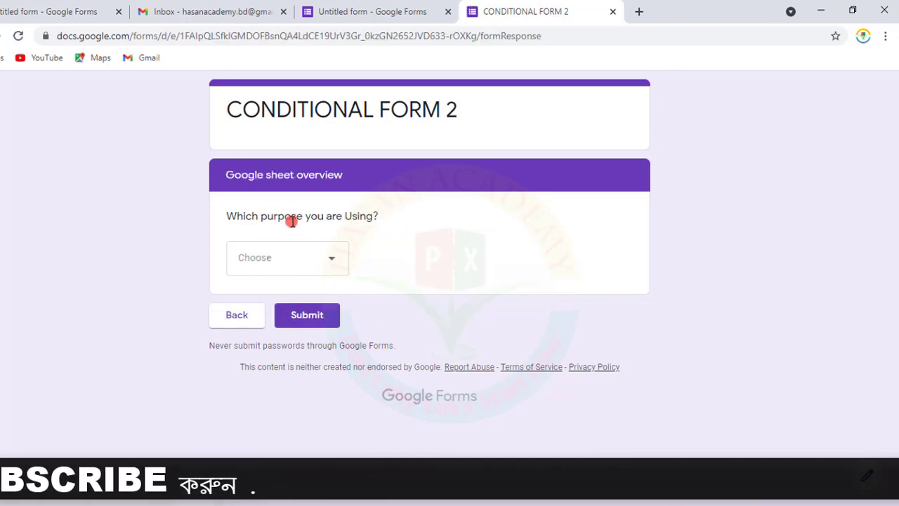
Step: Look at the purpose choices in the Google sheet overview section and leave the preview without submitting
click(333, 260)
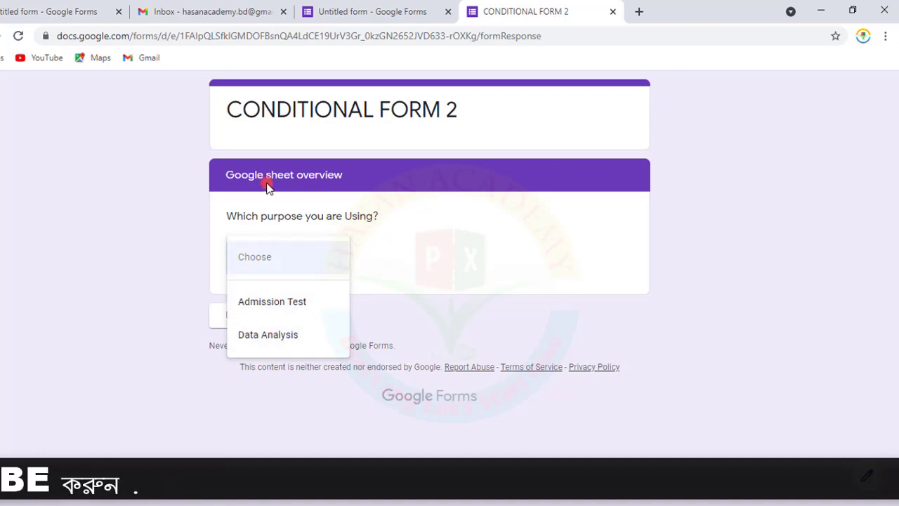
click(407, 250)
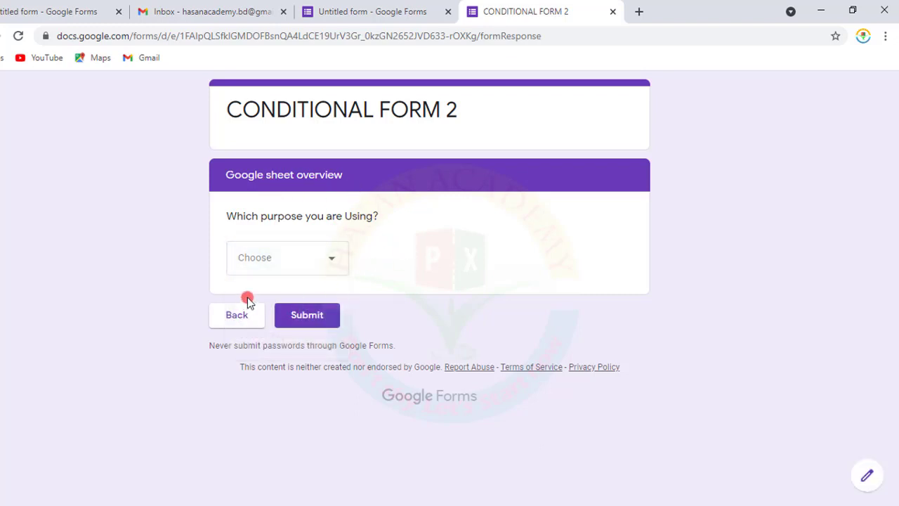
click(611, 11)
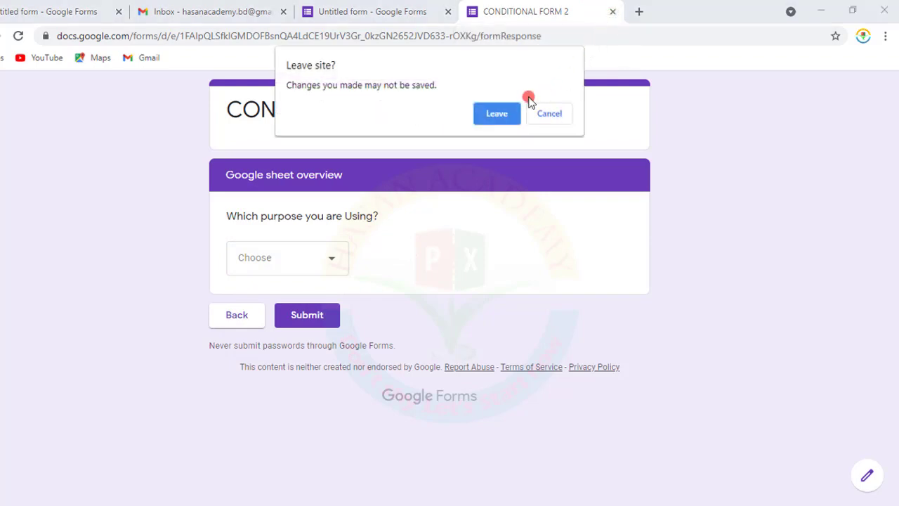
click(498, 116)
Step: Set the form to be submitted after section 2 (Excel Overview)
scroll(432, 259, down, 8)
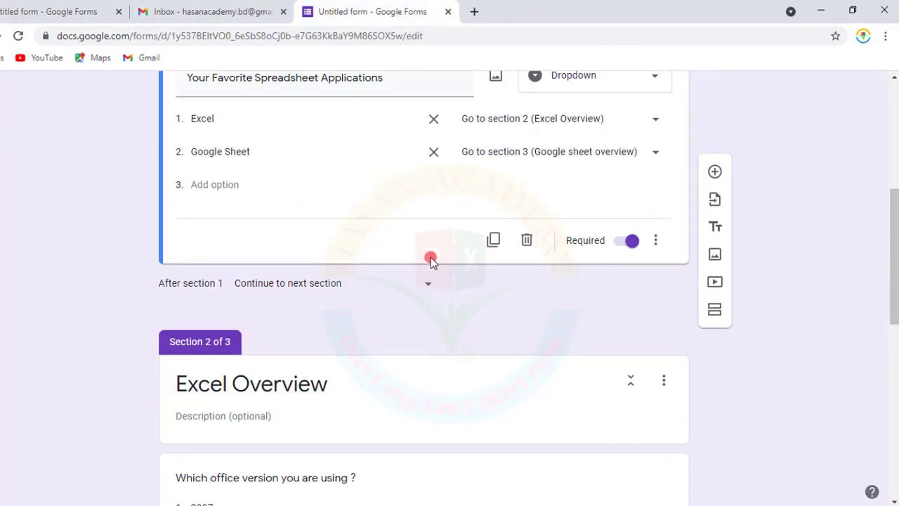
scroll(353, 311, down, 5)
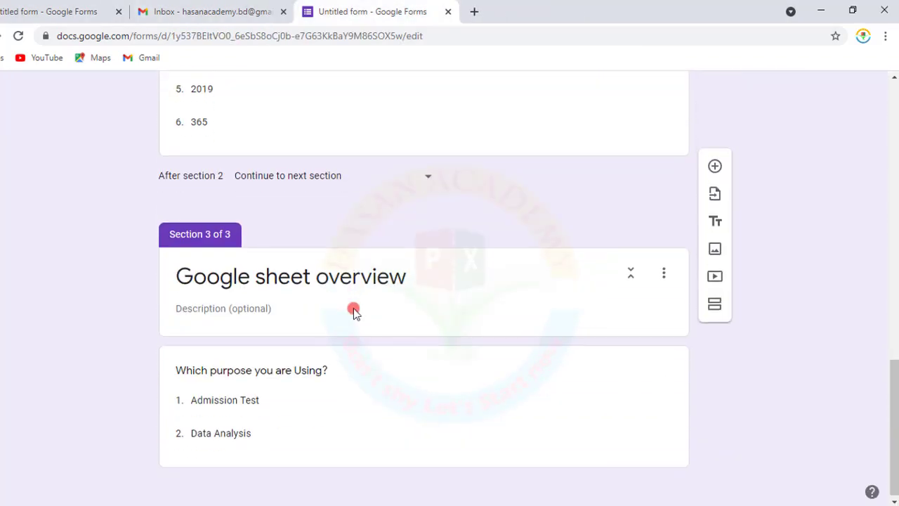
click(425, 179)
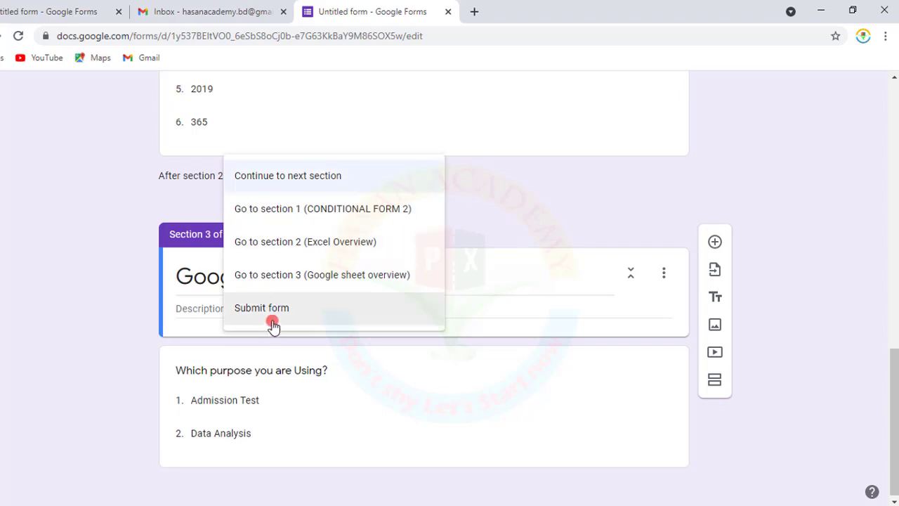
click(263, 308)
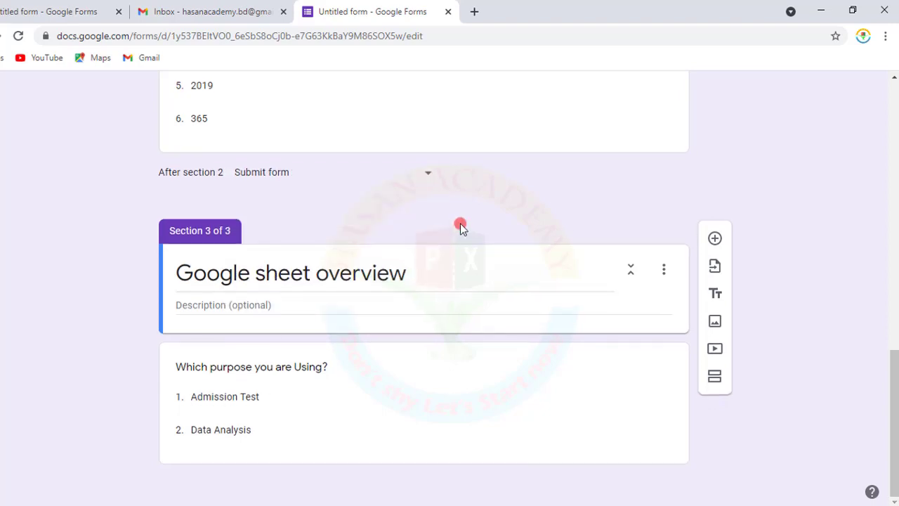
Step: Preview the form again, fill in the respondent's name, choose Excel as the favorite spreadsheet application and continue
scroll(460, 223, up, 3)
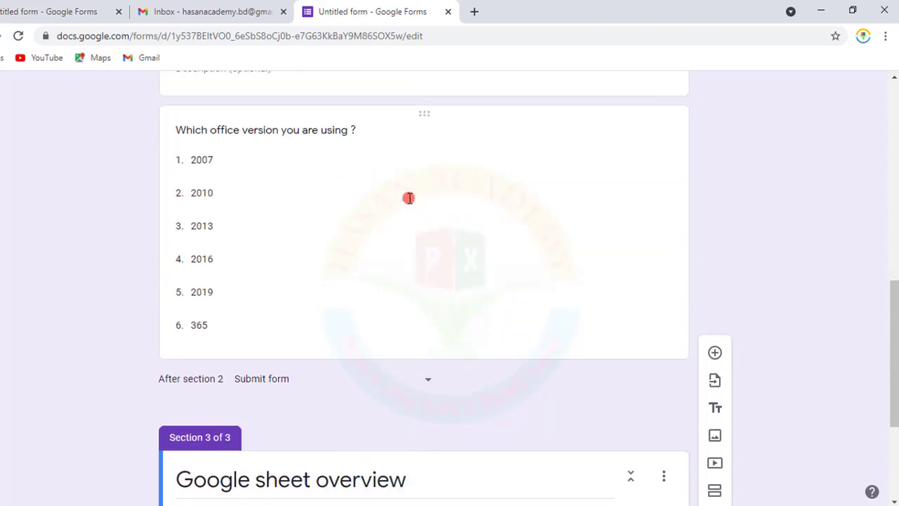
scroll(409, 212, up, 3)
scroll(394, 169, up, 5)
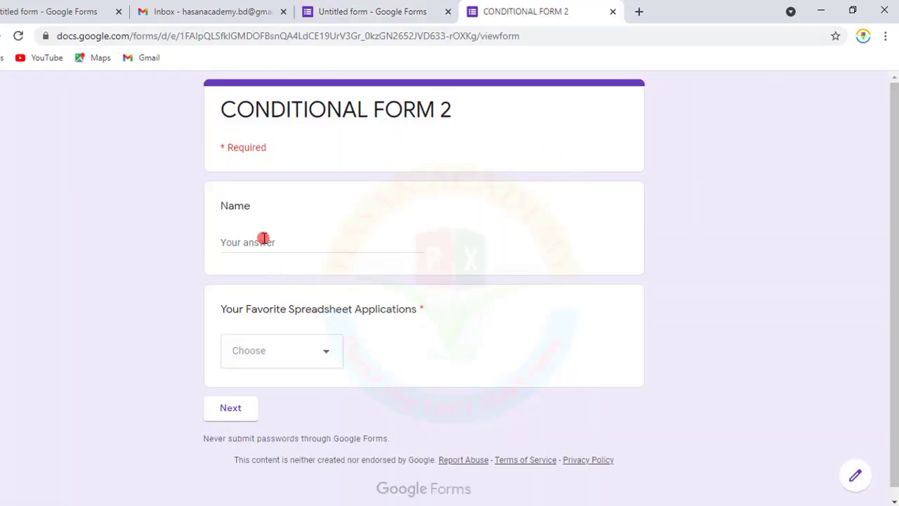
click(264, 242)
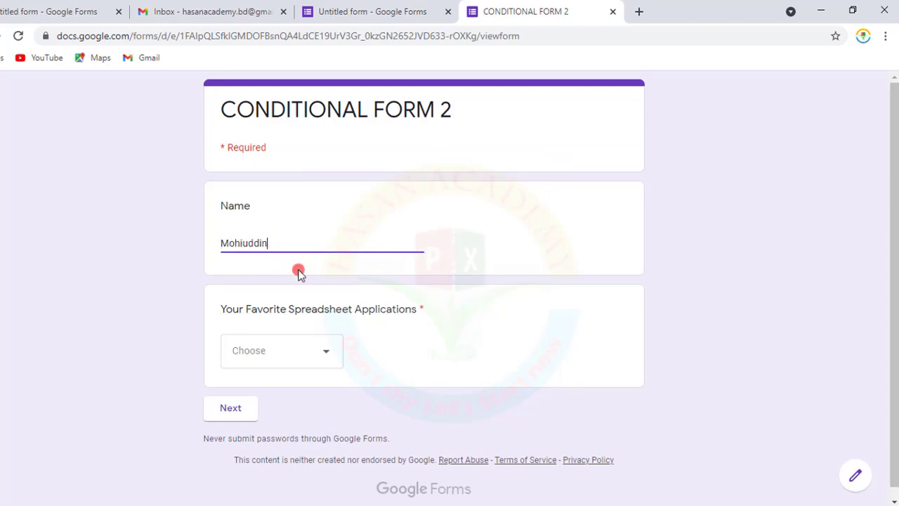
click(245, 393)
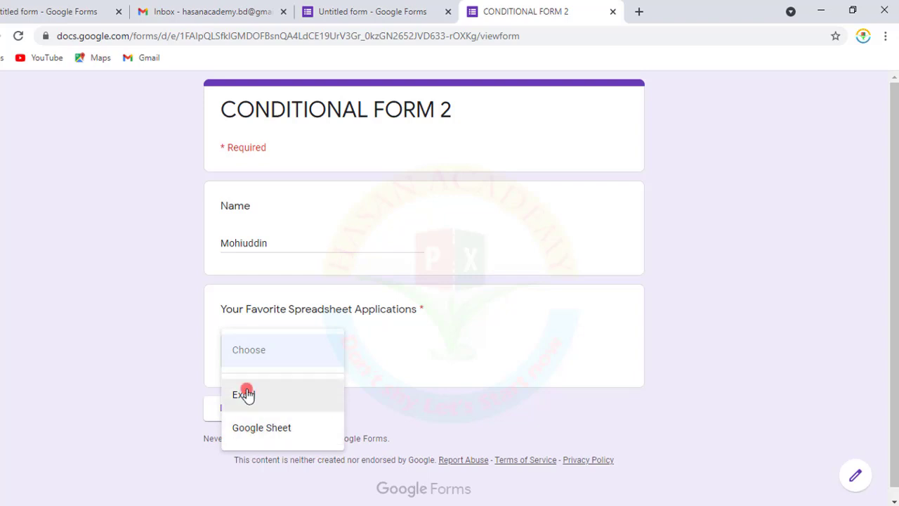
click(246, 407)
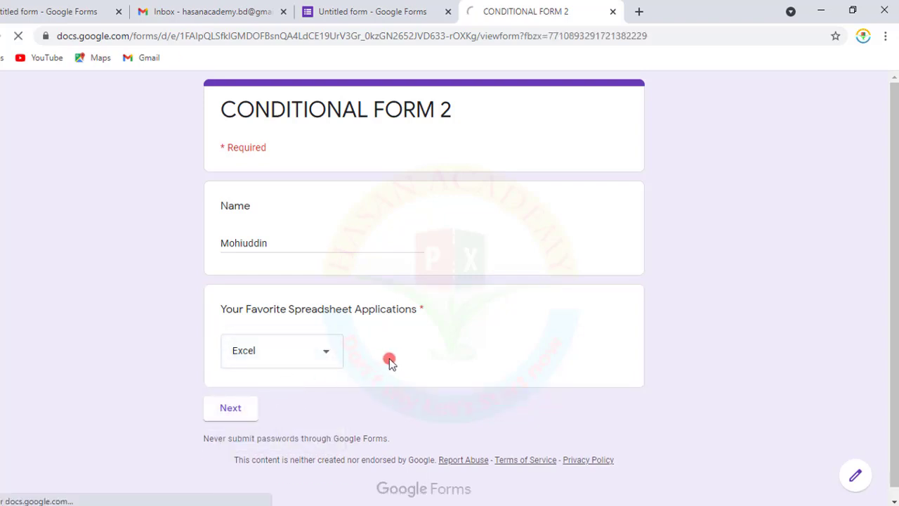
Step: Choose 365 as the office version in the previewed Excel Overview section and return to the first section
click(324, 259)
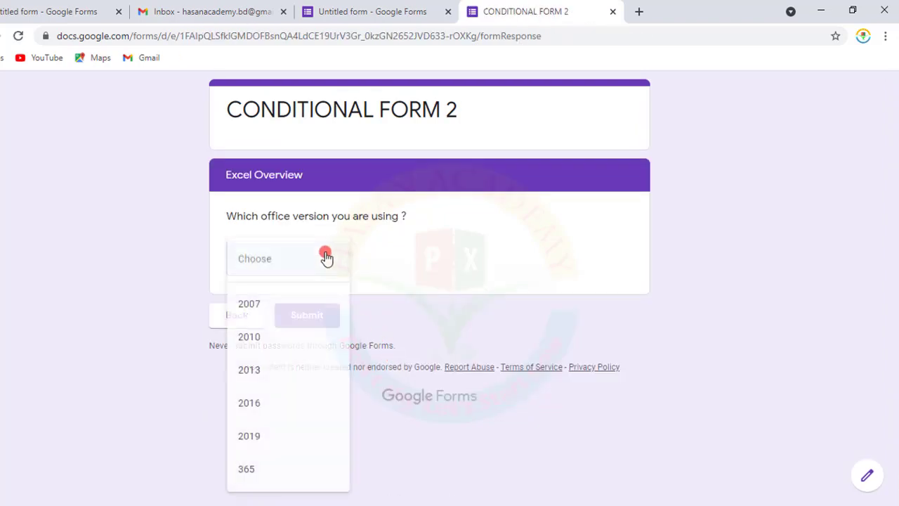
click(244, 465)
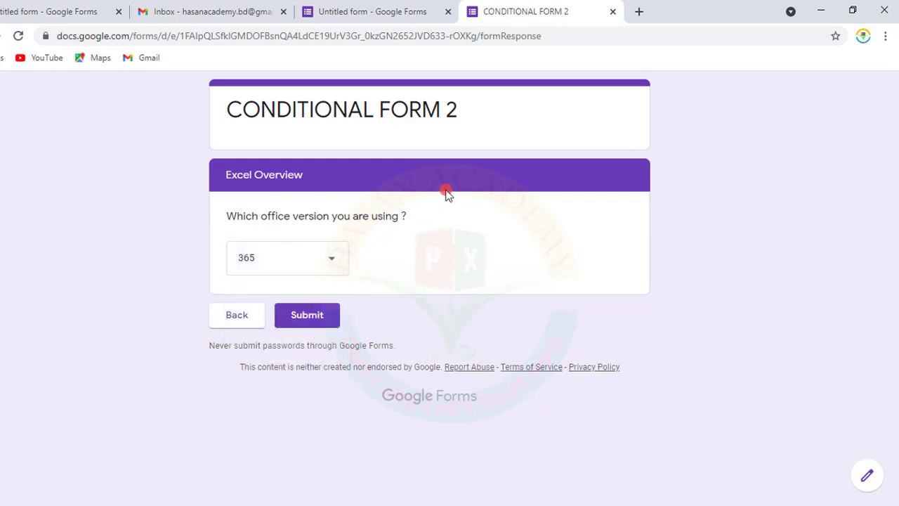
click(232, 315)
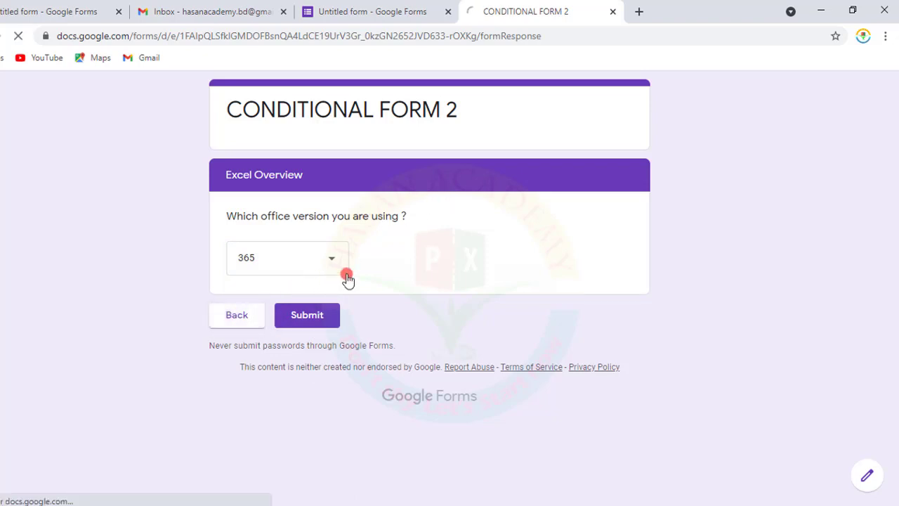
Step: Change the previewed favorite spreadsheet answer to Google Sheet and continue to its section
click(327, 350)
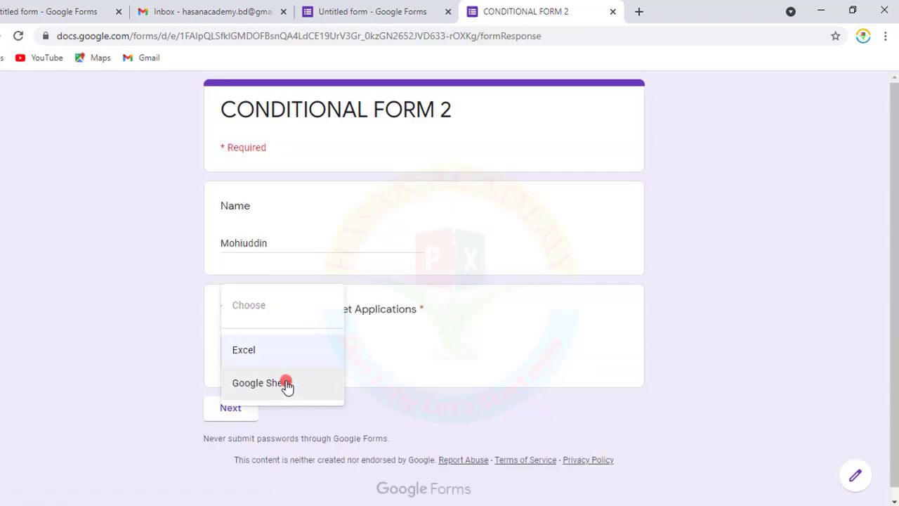
click(286, 385)
click(243, 407)
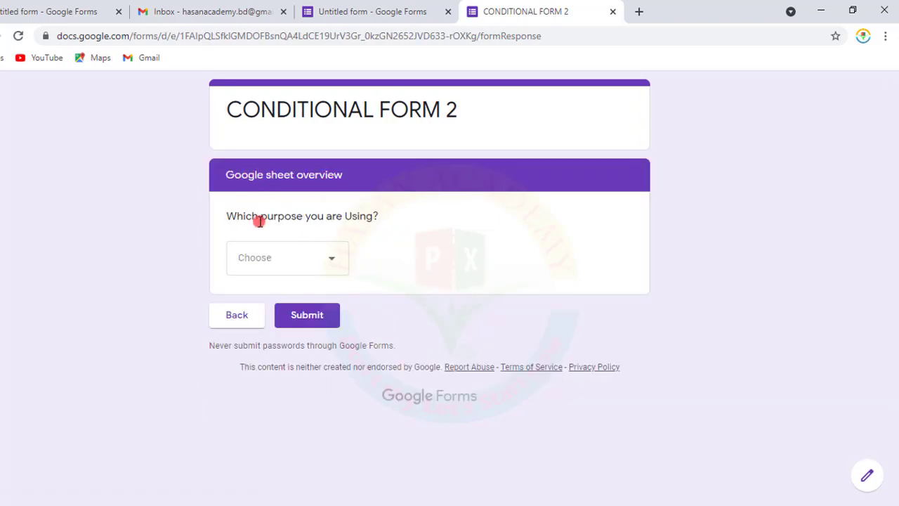
Step: Check the purpose choices offered for the Google Sheet answer, return to the first section and close the preview
click(333, 260)
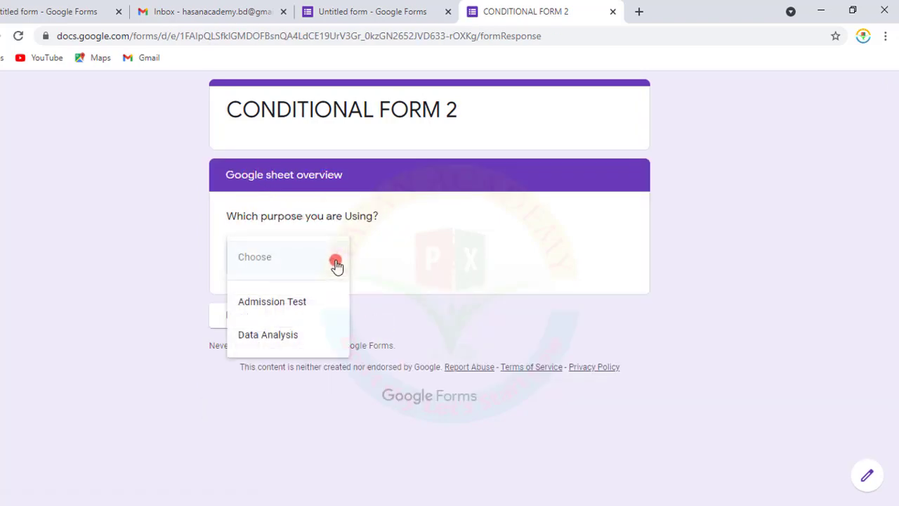
click(483, 234)
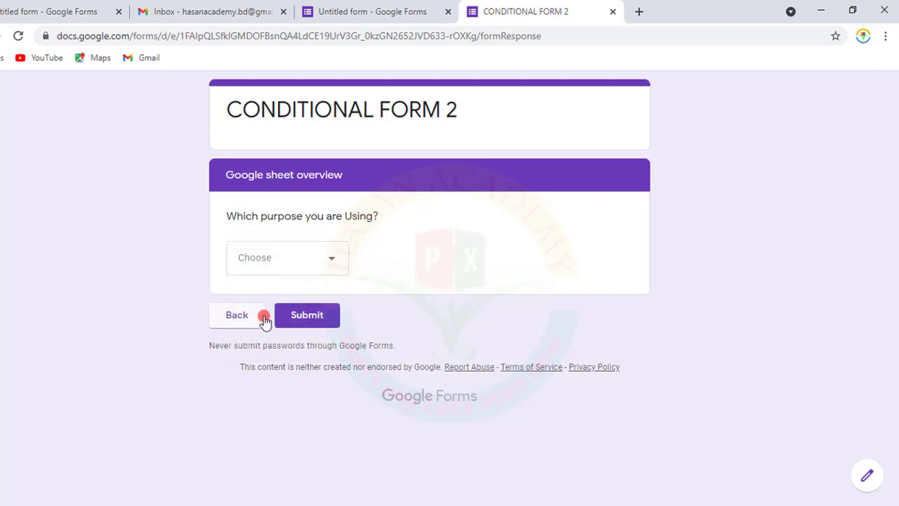
click(258, 318)
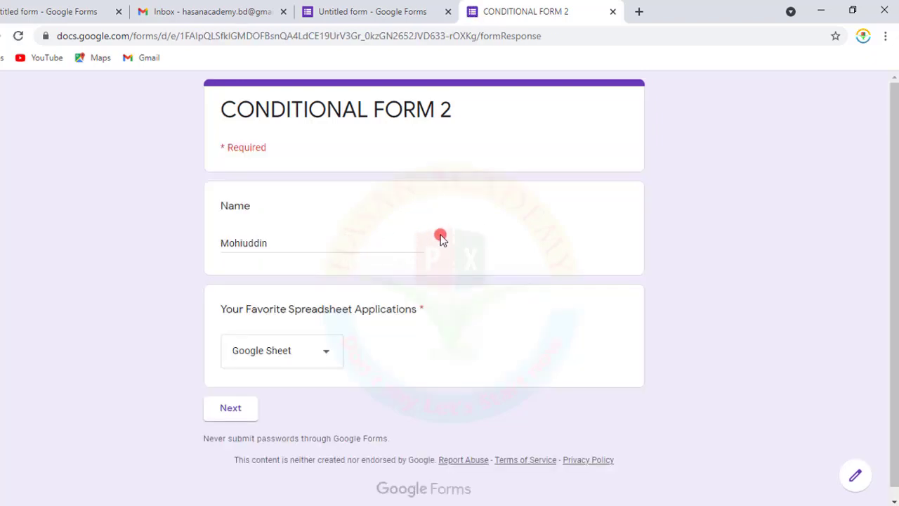
click(612, 11)
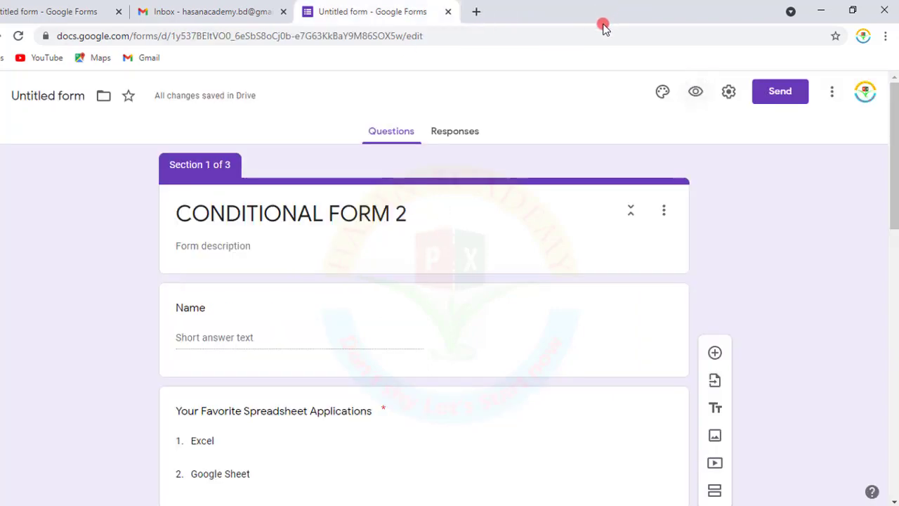
Step: Link the form's responses to a new spreadsheet named Conditional Form
click(445, 139)
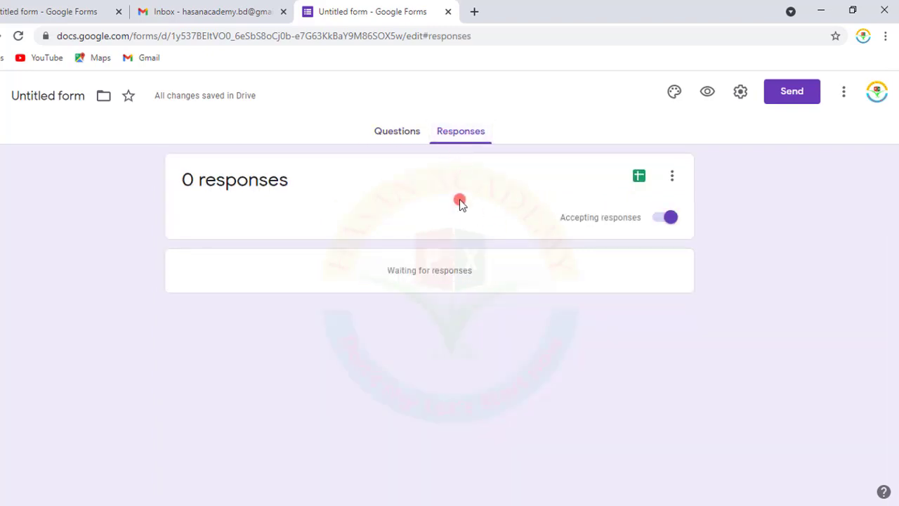
click(639, 177)
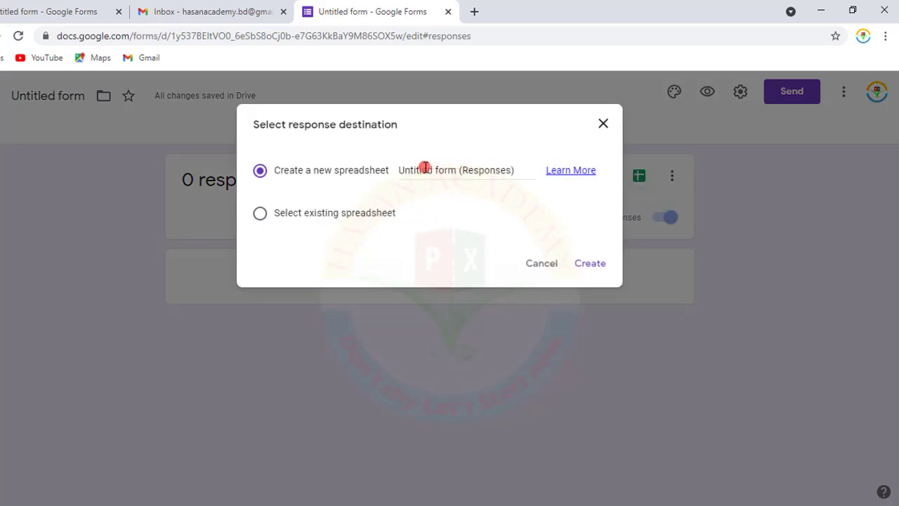
drag(401, 168, 516, 168)
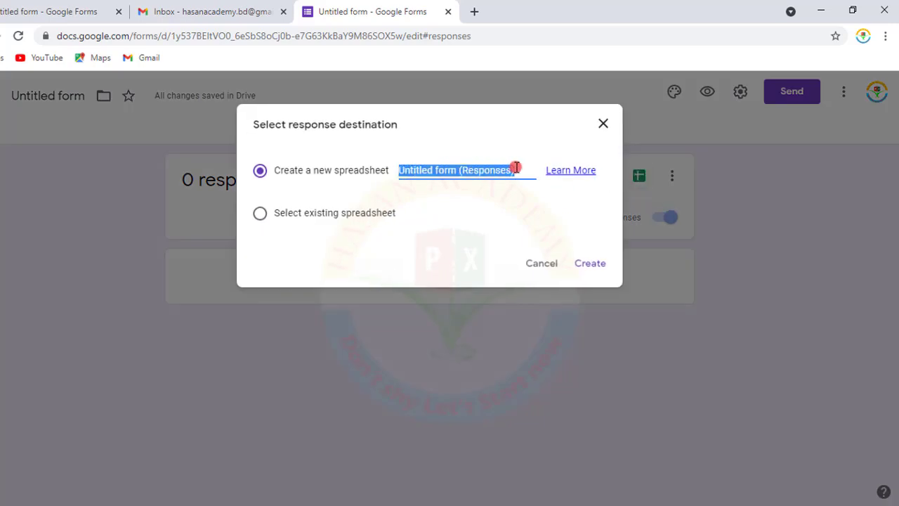
text(Conditional Form)
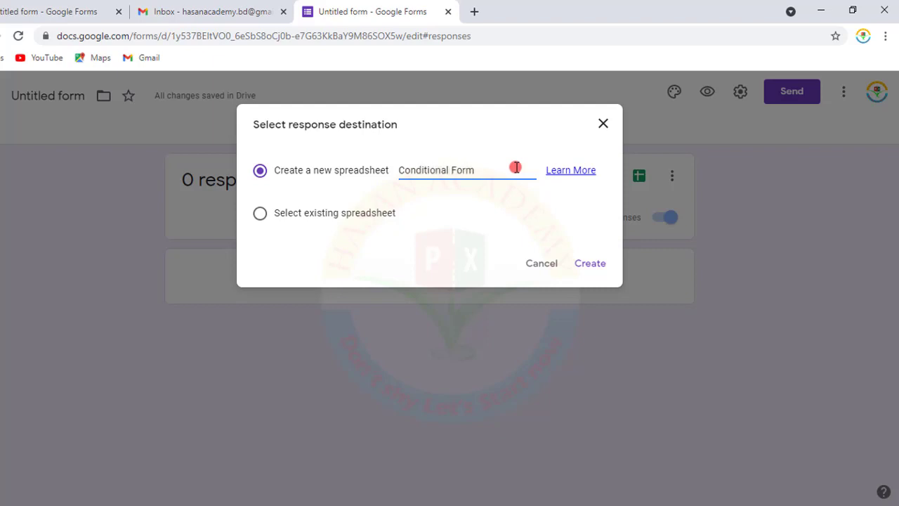
click(588, 263)
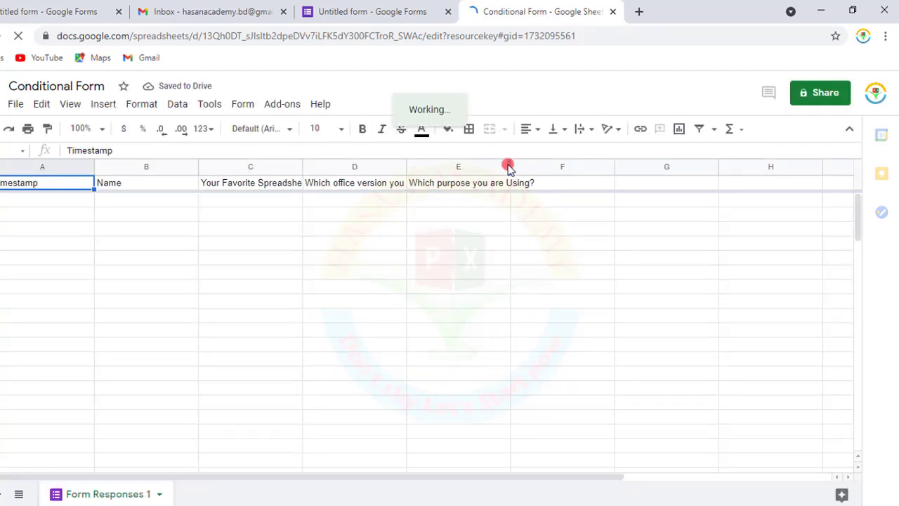
Step: Widen the "Which purpose you are Using?" column to fit its header and dismiss the document status tip
drag(508, 169, 552, 169)
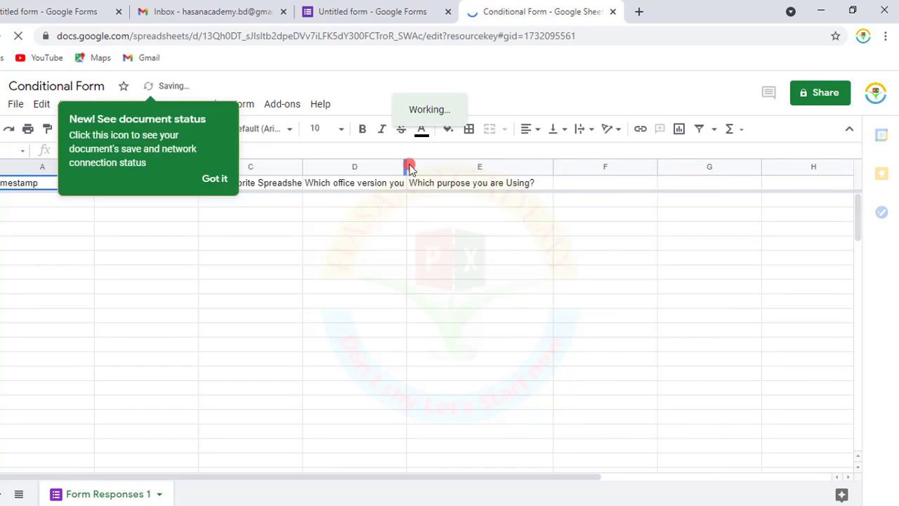
click(409, 165)
click(212, 180)
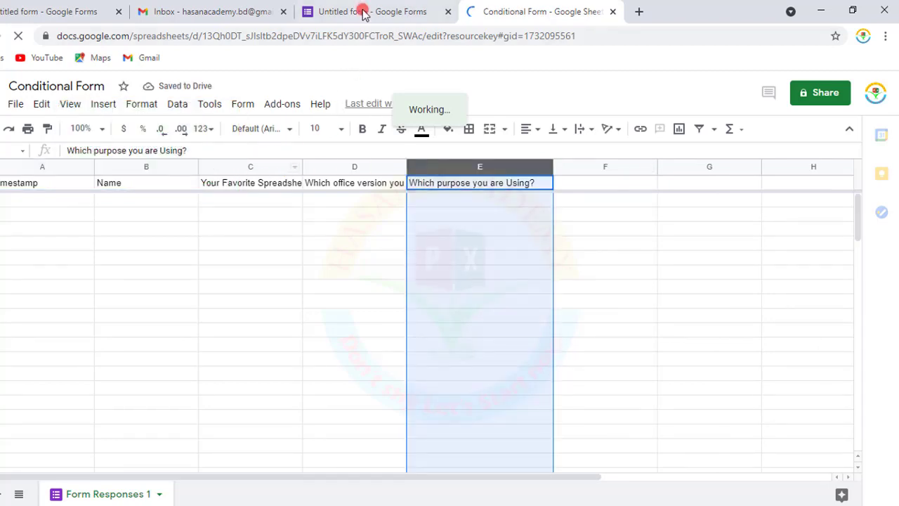
Step: Preview the form, enter the respondent's name, choose Excel as the favorite spreadsheet application and continue to its section
click(363, 11)
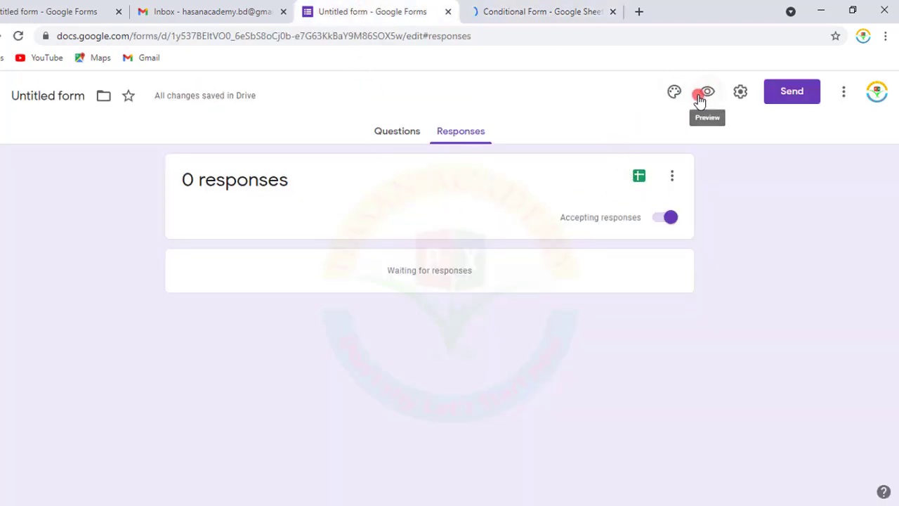
click(387, 134)
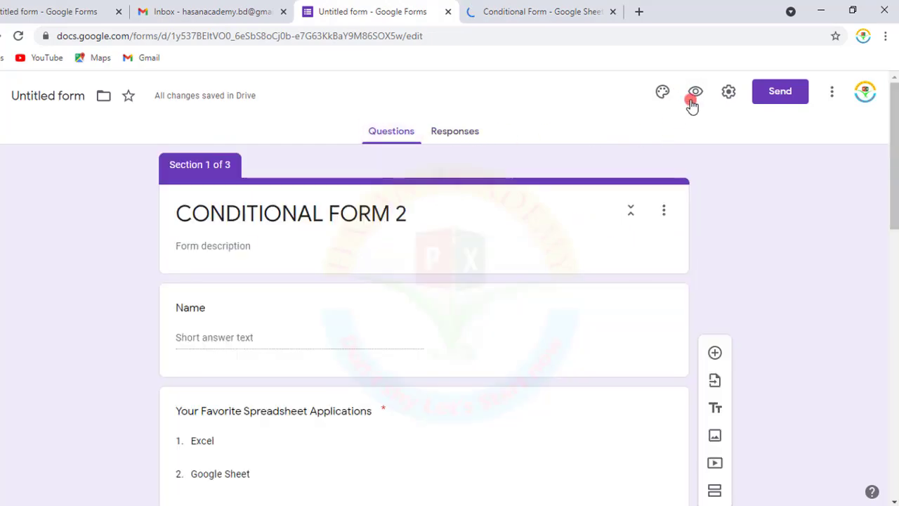
click(698, 92)
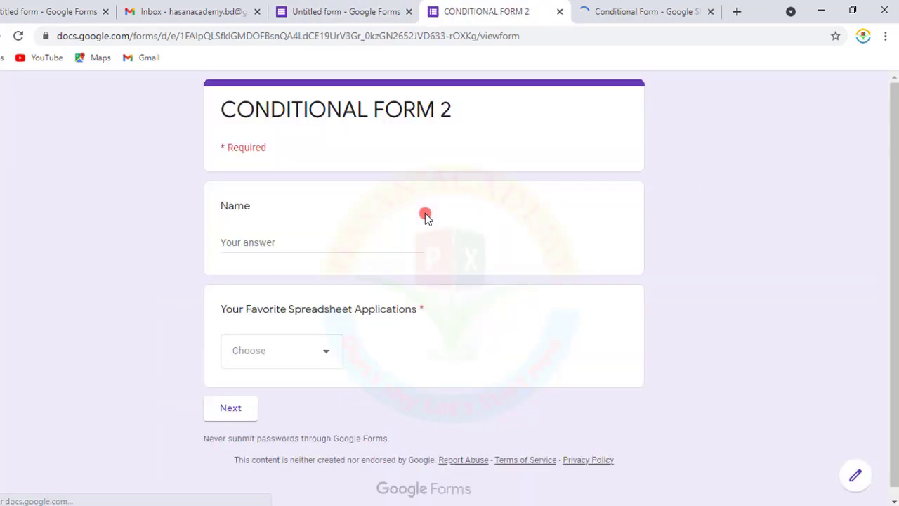
click(315, 242)
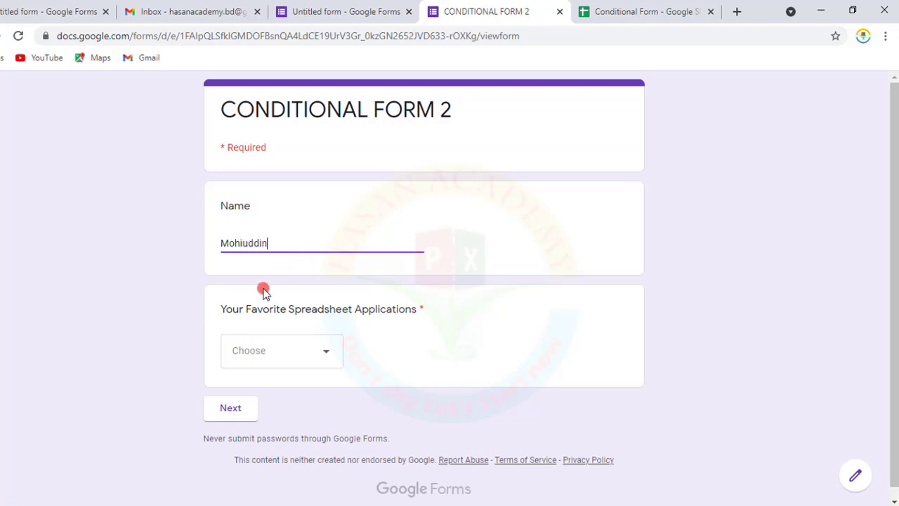
click(329, 357)
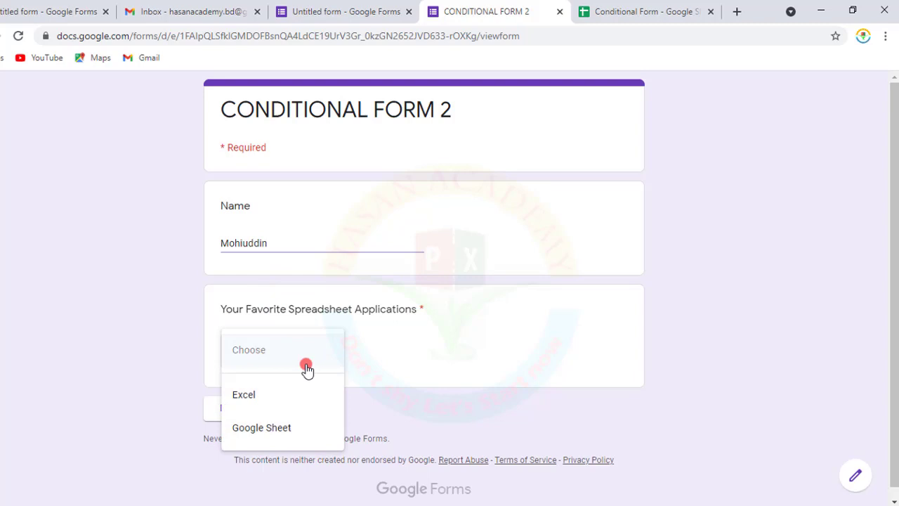
click(256, 400)
click(229, 411)
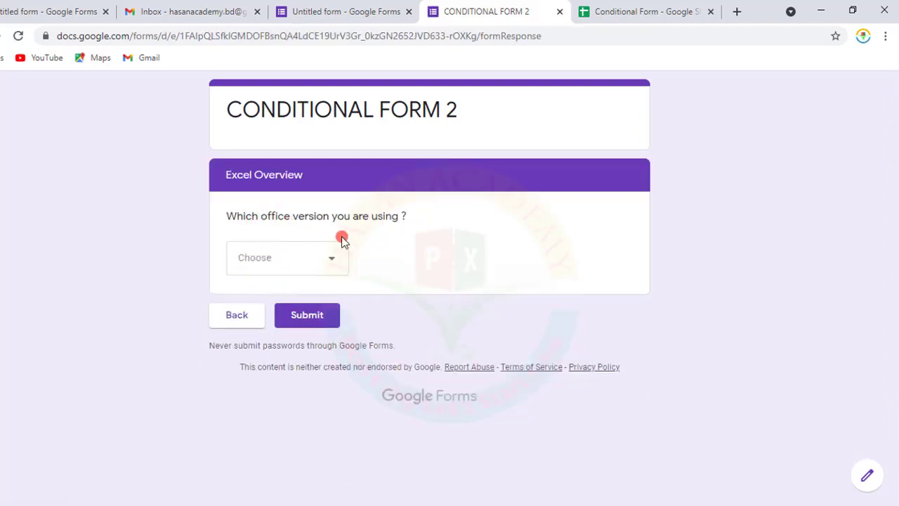
Step: Choose 365 as the office version in the Excel Overview section and submit the response
click(340, 260)
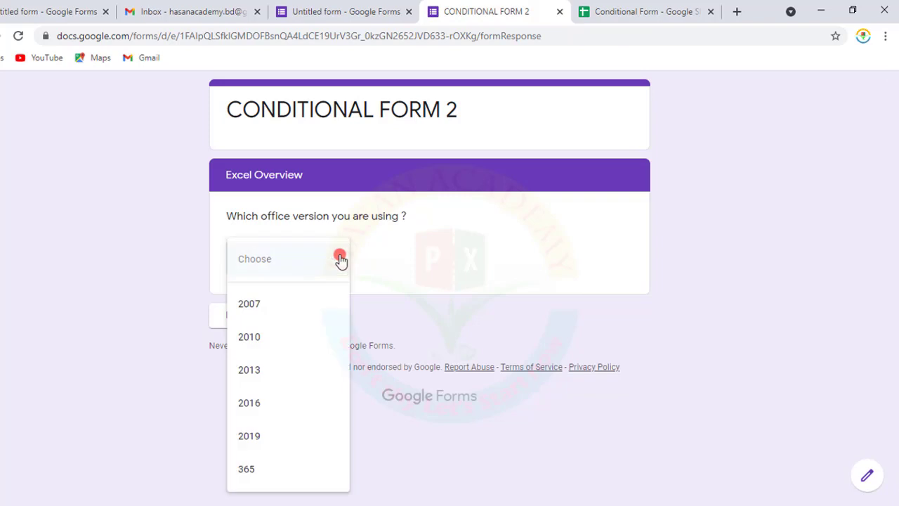
click(274, 464)
click(309, 320)
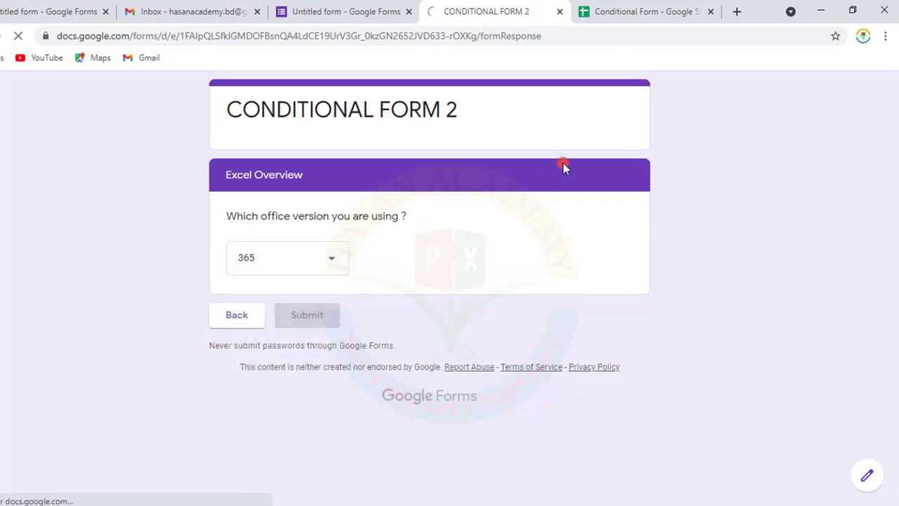
Step: Check in the Conditional Form spreadsheet which columns the submitted Excel response fills
click(657, 5)
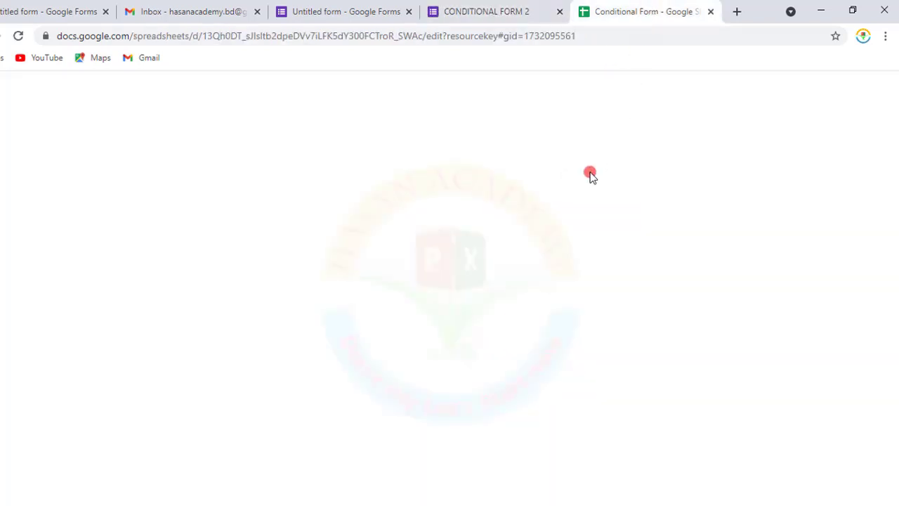
click(292, 231)
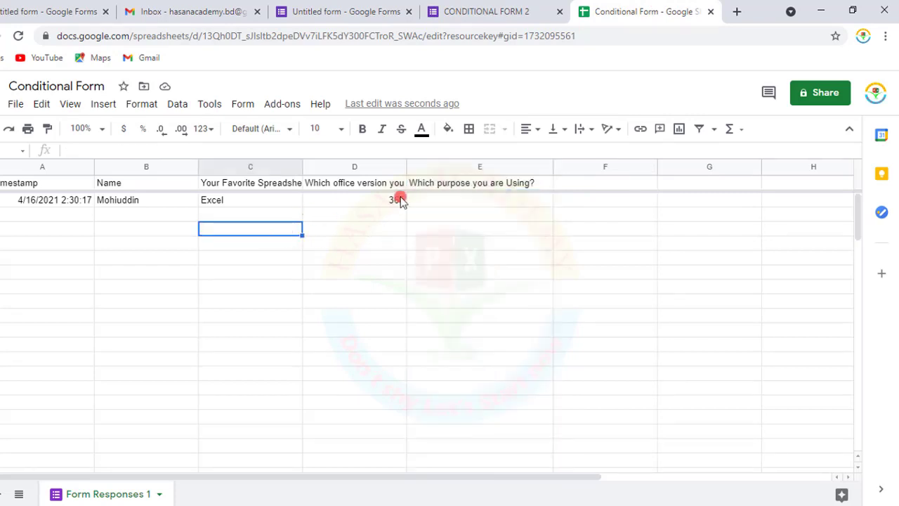
click(453, 186)
click(259, 204)
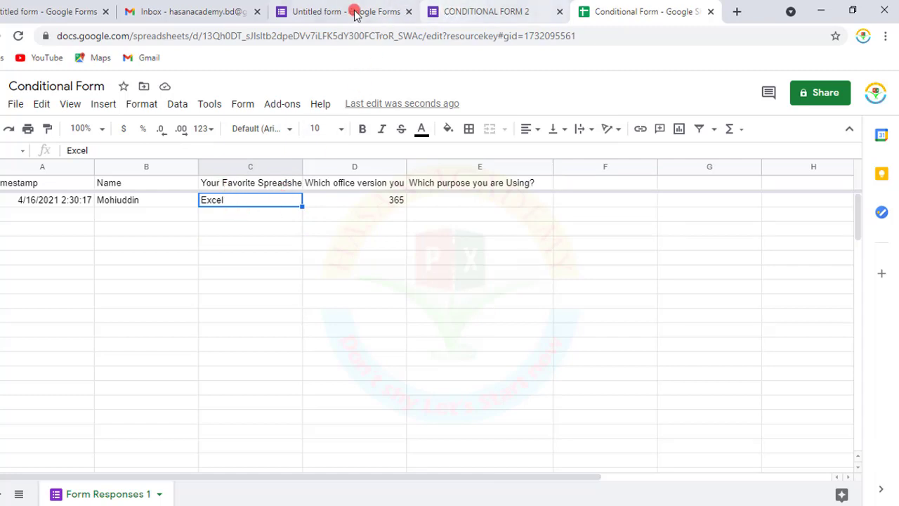
Step: Reopen a fresh form preview, enter another respondent's name, choose Google Sheet as the favorite application and continue to its section
click(454, 11)
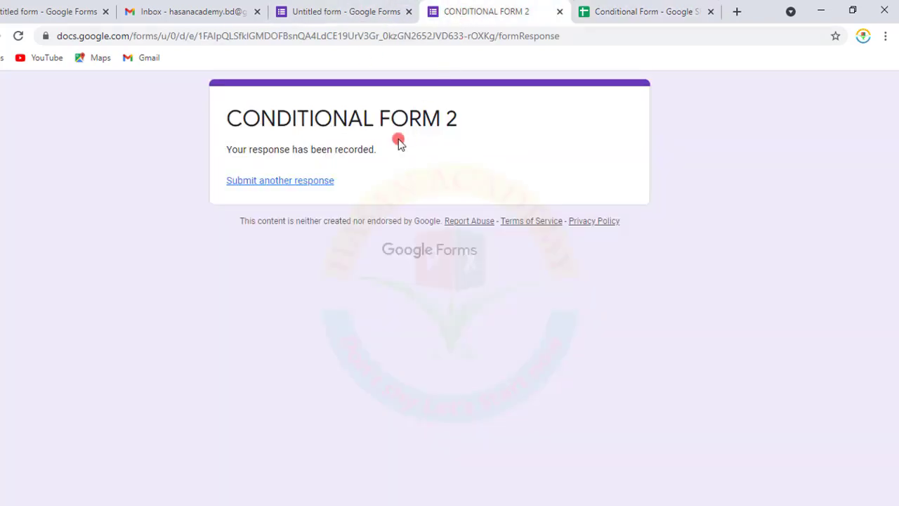
click(559, 11)
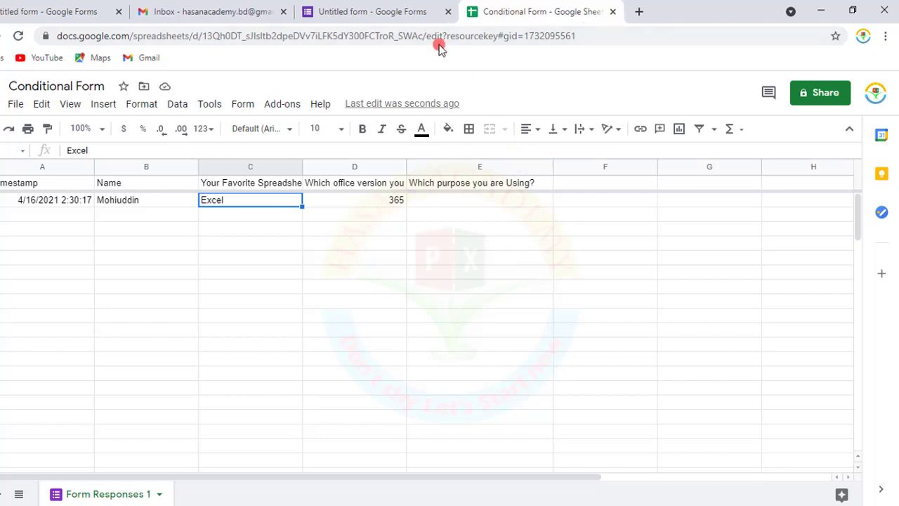
click(391, 10)
click(695, 90)
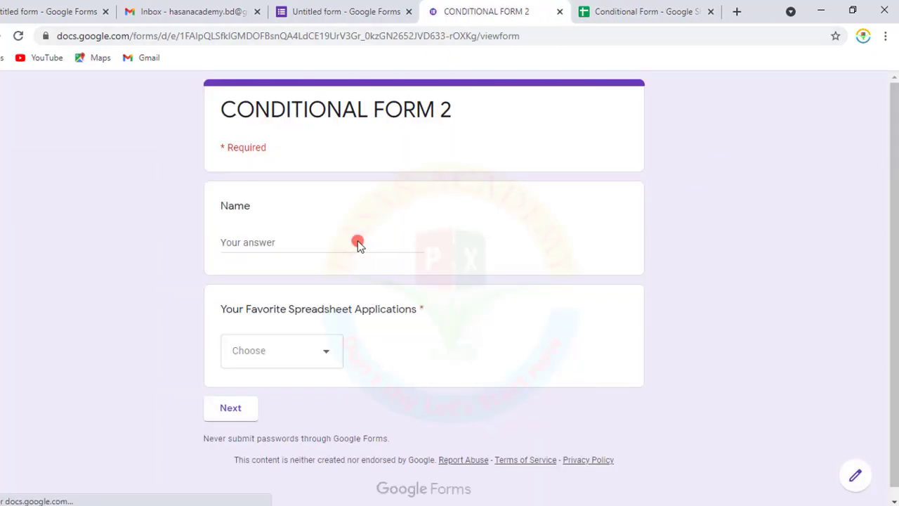
click(286, 242)
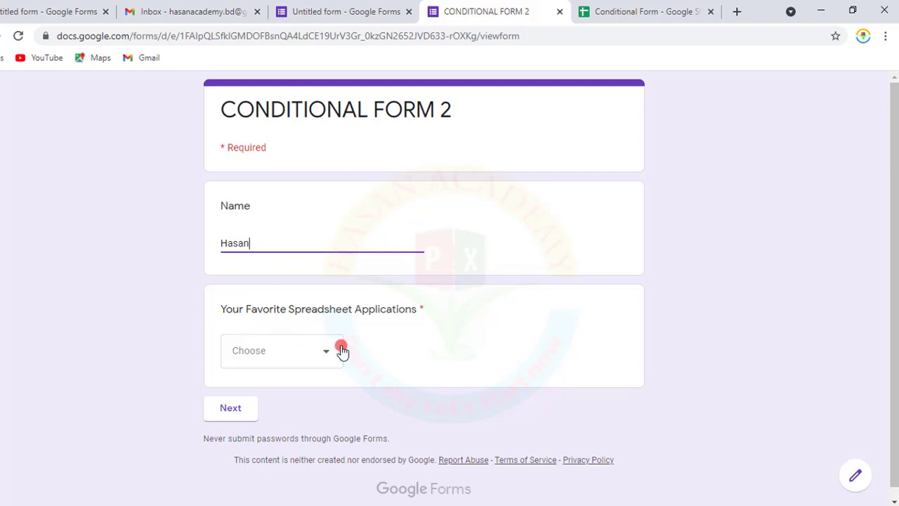
click(321, 361)
click(272, 427)
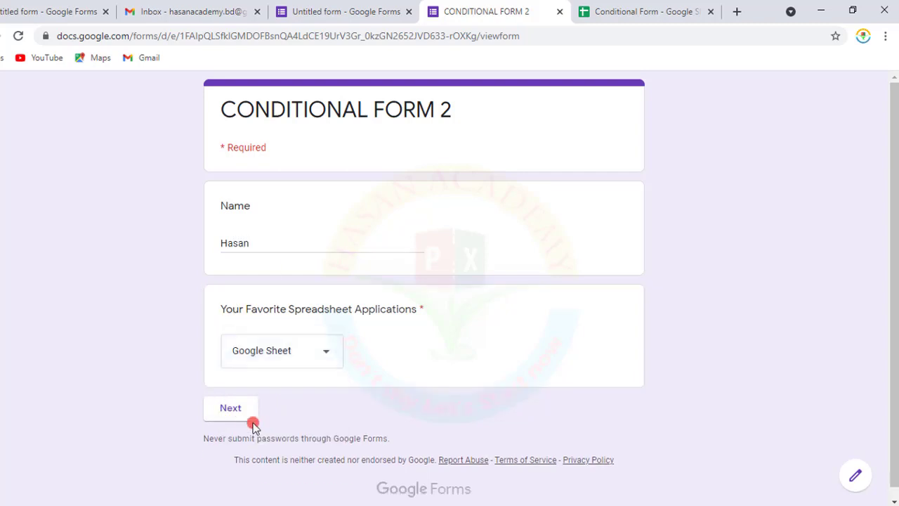
click(243, 413)
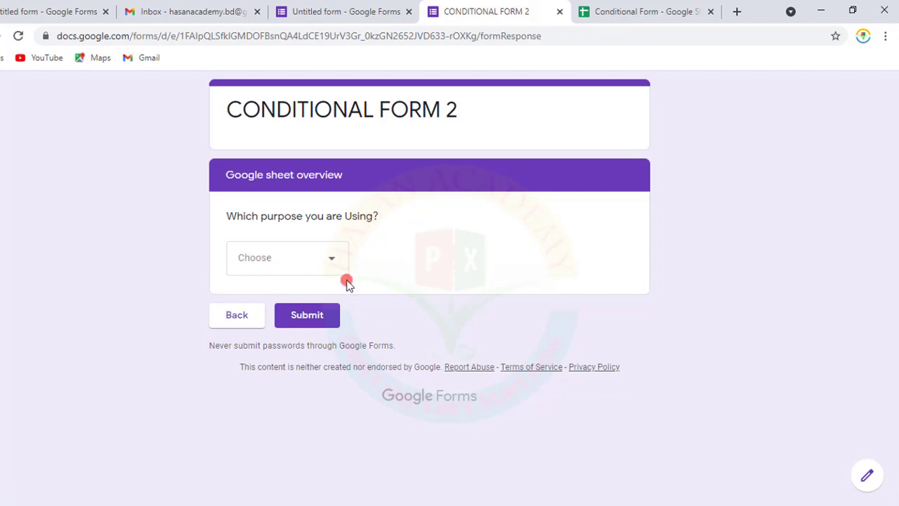
Step: Choose Admission Test as the purpose in the Google sheet overview section and submit the response
click(327, 271)
click(283, 307)
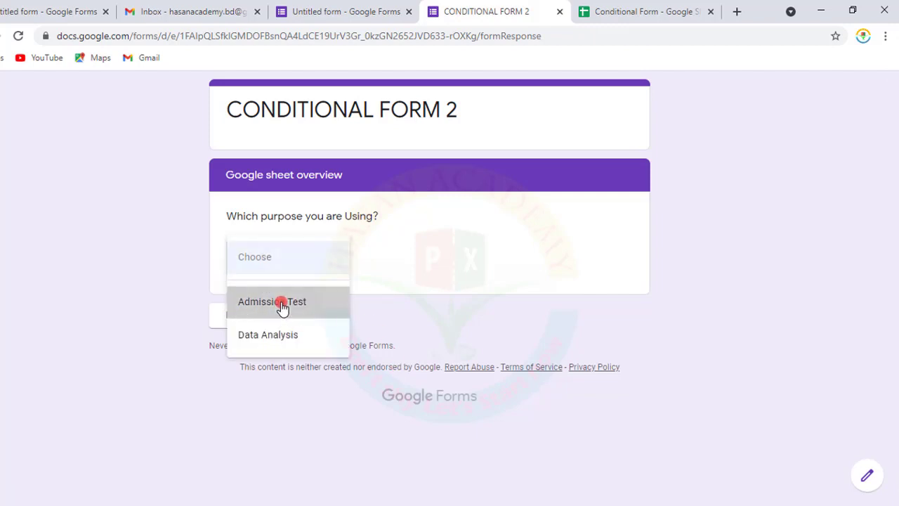
click(313, 320)
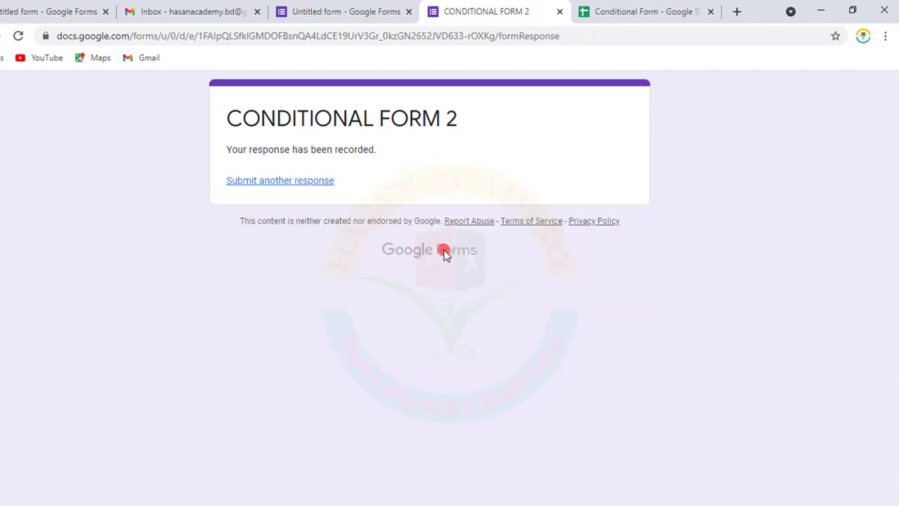
Step: Check the Google Sheet response in the Conditional Form spreadsheet, going through its timestamp, name, favorite application and purpose
click(658, 7)
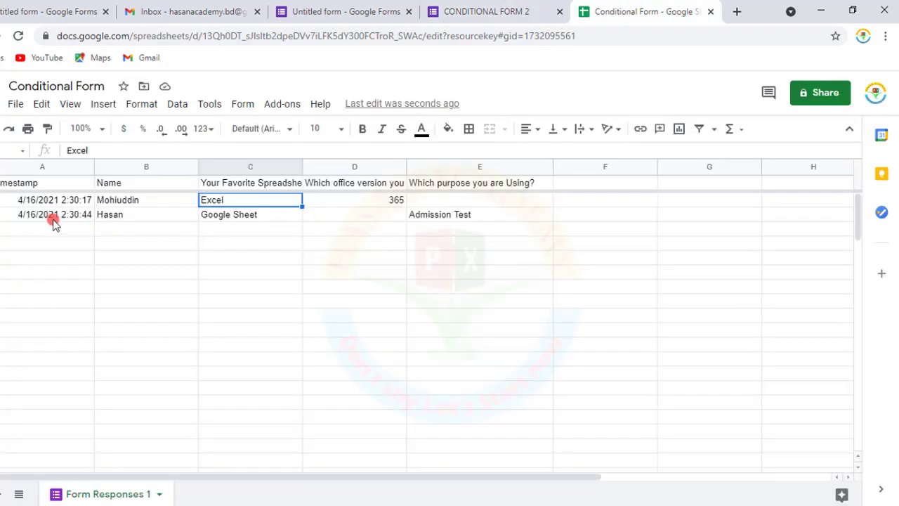
click(19, 219)
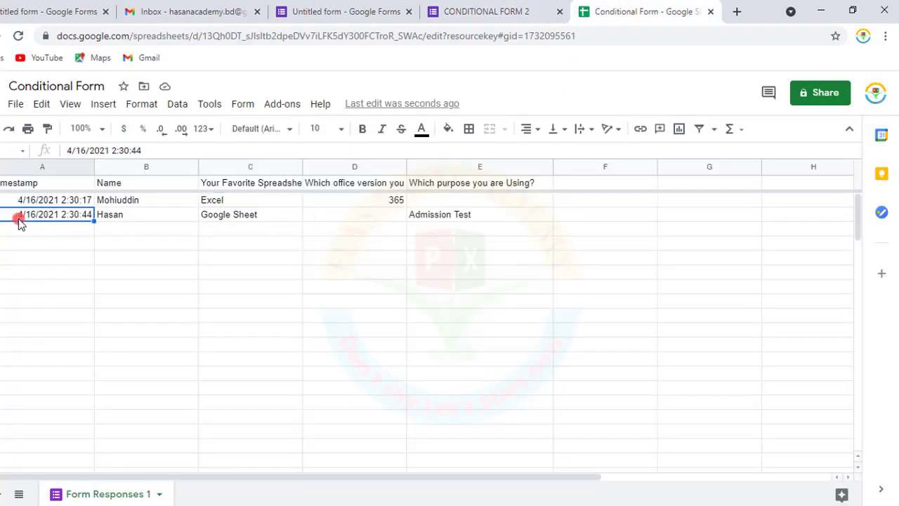
click(122, 218)
click(258, 218)
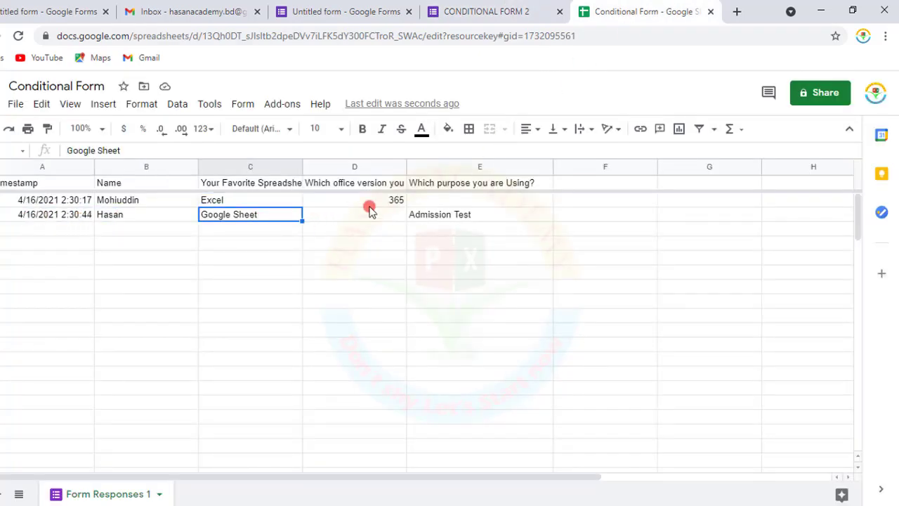
click(457, 219)
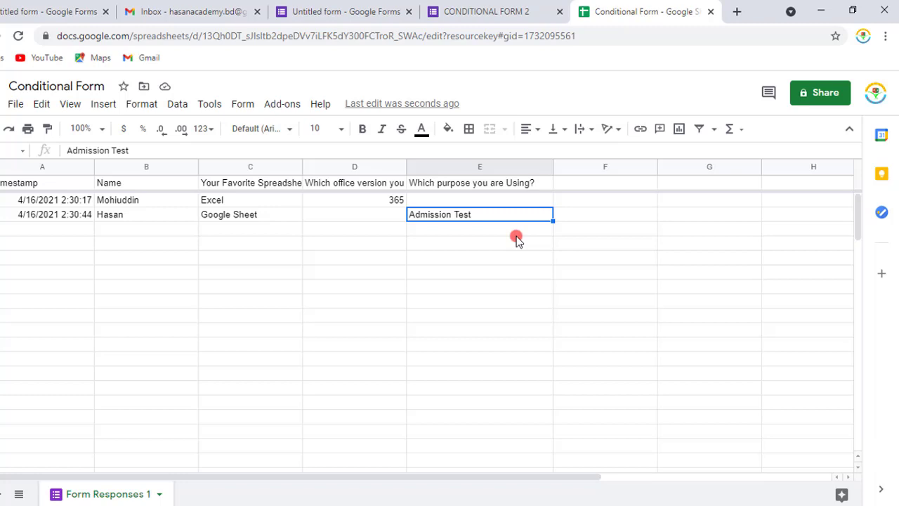
Step: Return to the form editor and look over the first section's questions and the Excel Overview section
click(363, 8)
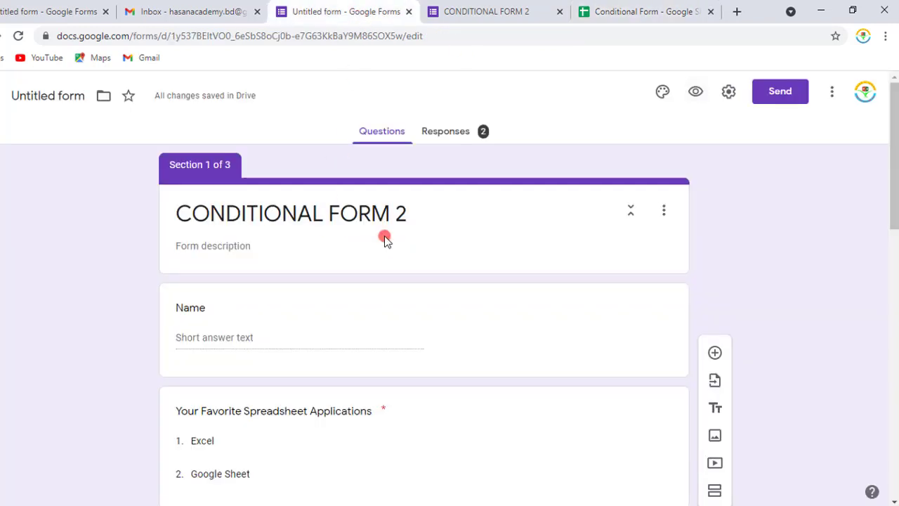
scroll(405, 247, down, 5)
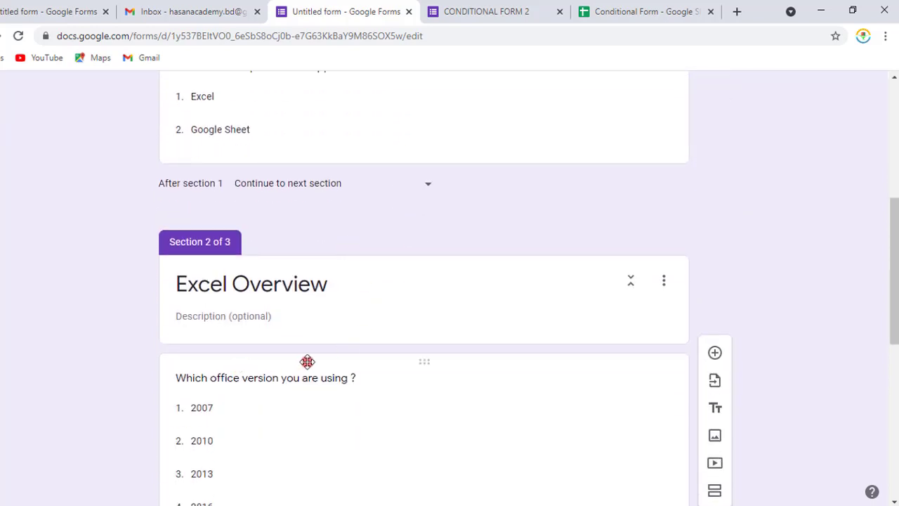
scroll(309, 358, up, 4)
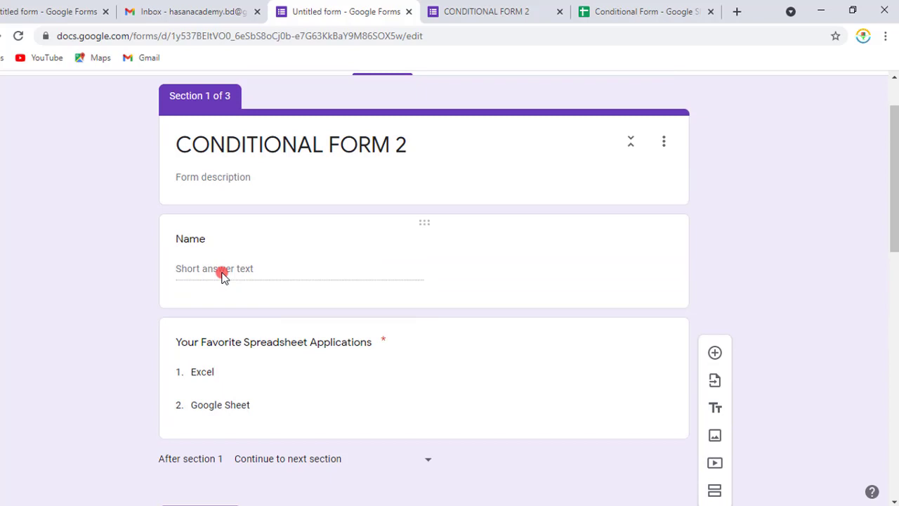